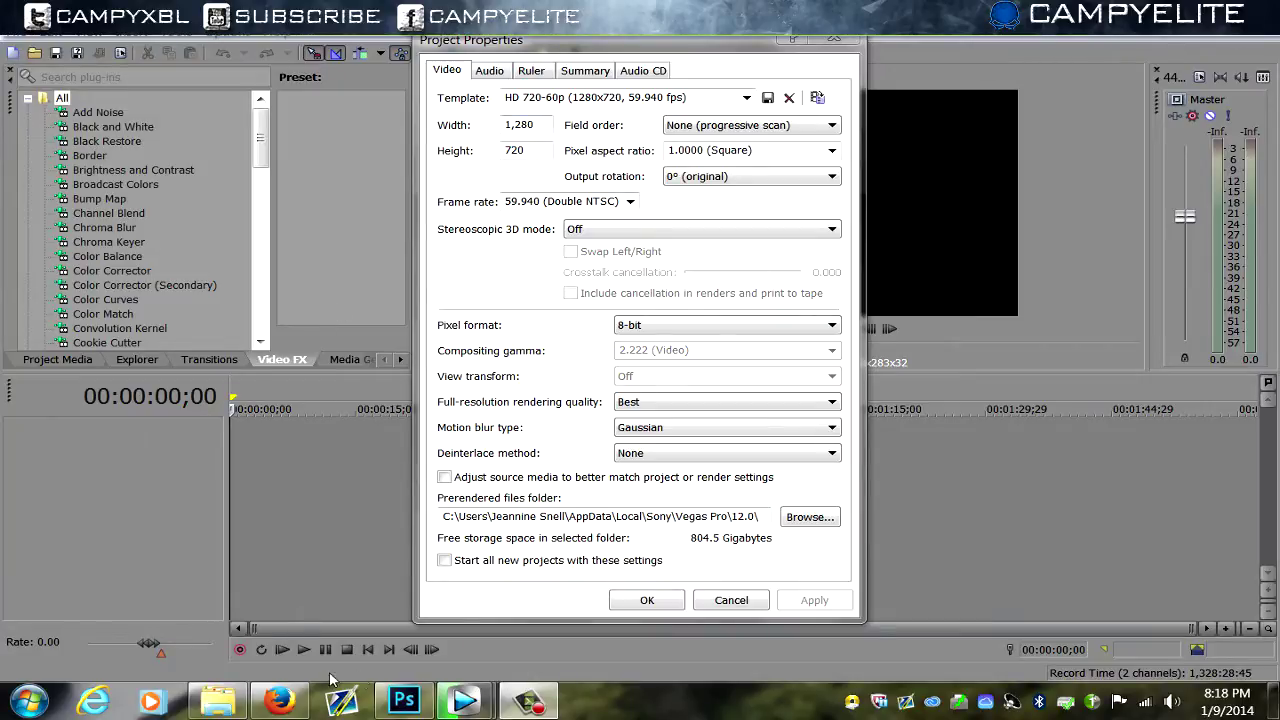
# Leave the HD 720-60p project properties and switch to the YouTube uploads page
pyautogui.click(279, 701)
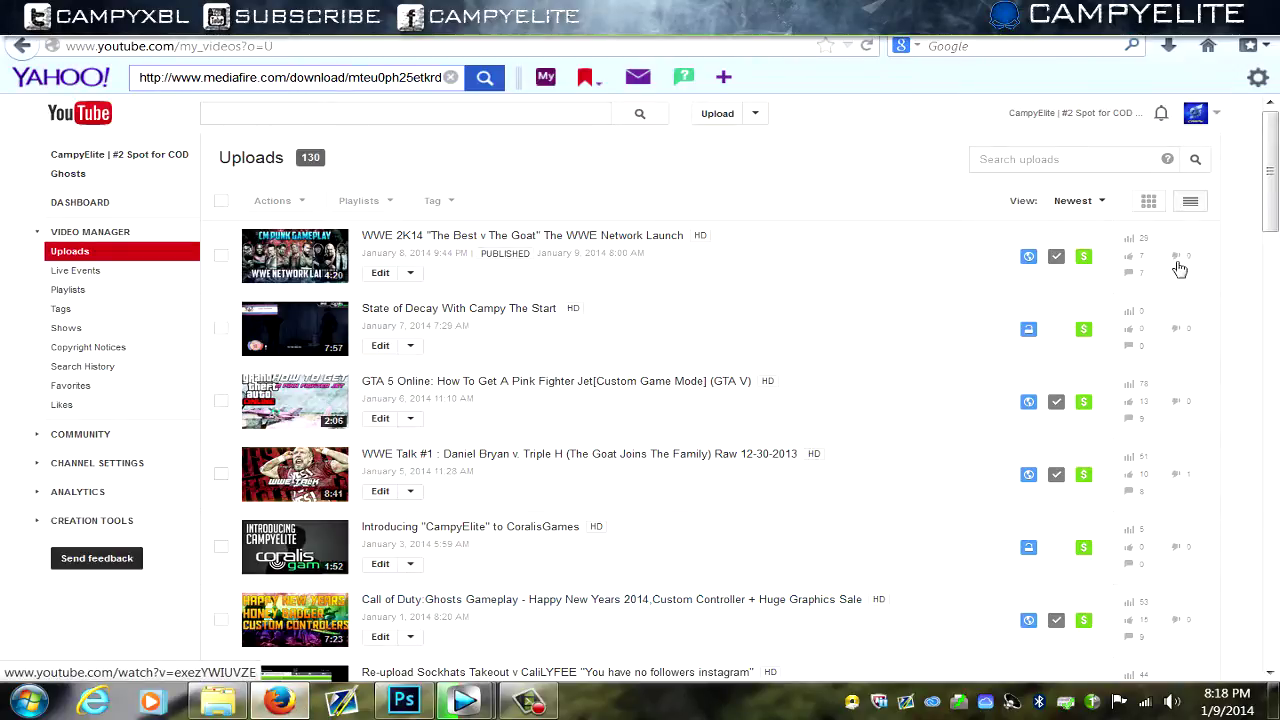
# Scroll the YouTube Video Manager uploads list, then return to Vegas's Project Properties
pyautogui.moveTo(1270, 212)
pyautogui.mouseDown()
pyautogui.moveTo(1270, 270)
pyautogui.moveTo(1275, 226)
pyautogui.mouseUp()
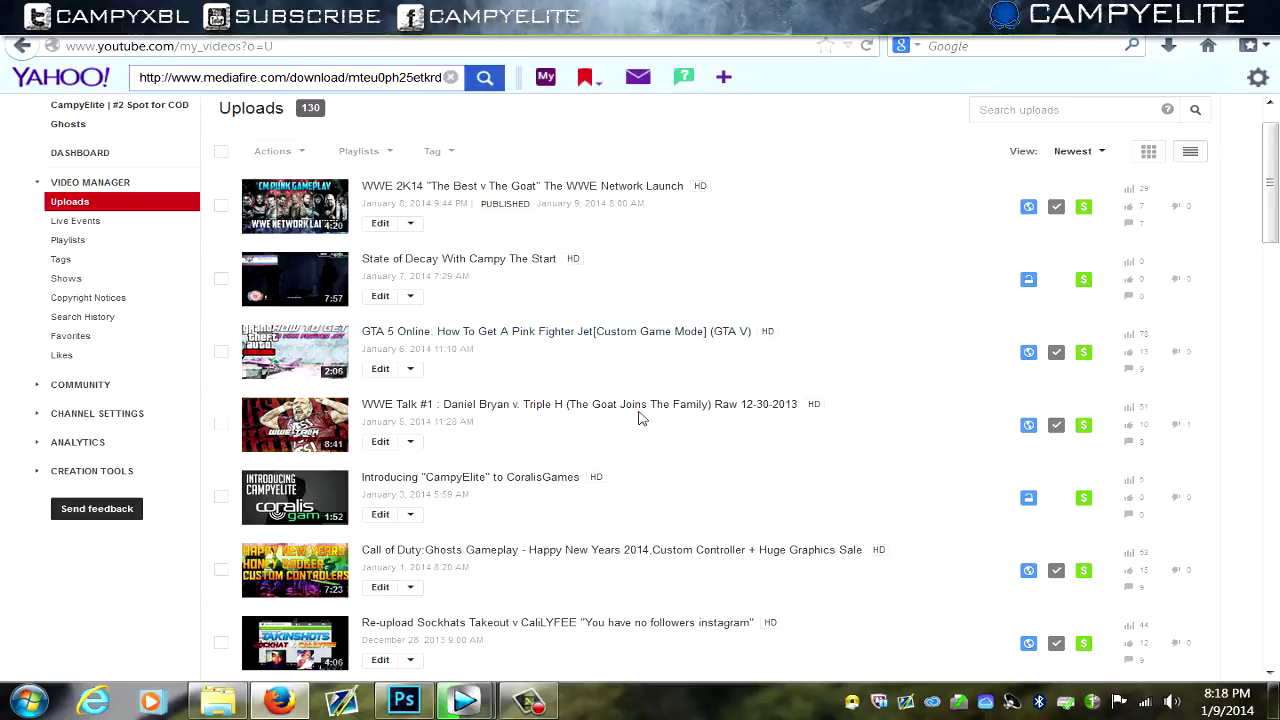
pyautogui.moveTo(466, 702)
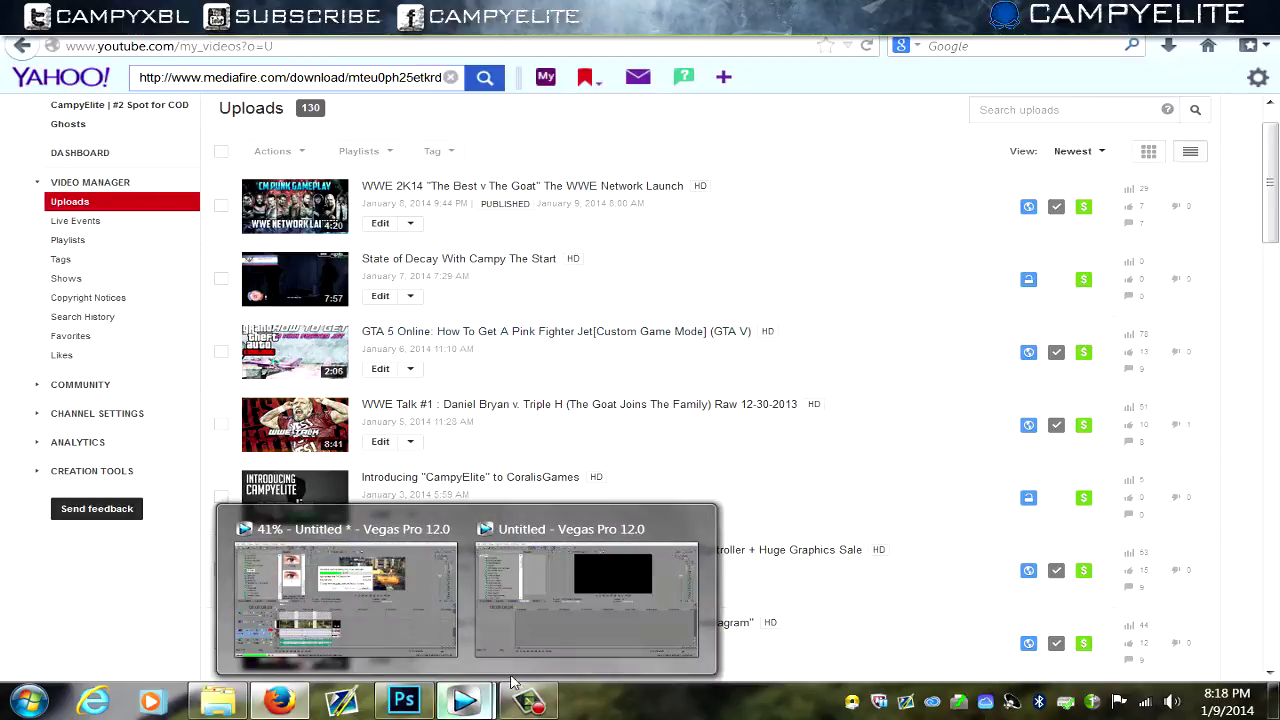
pyautogui.click(548, 625)
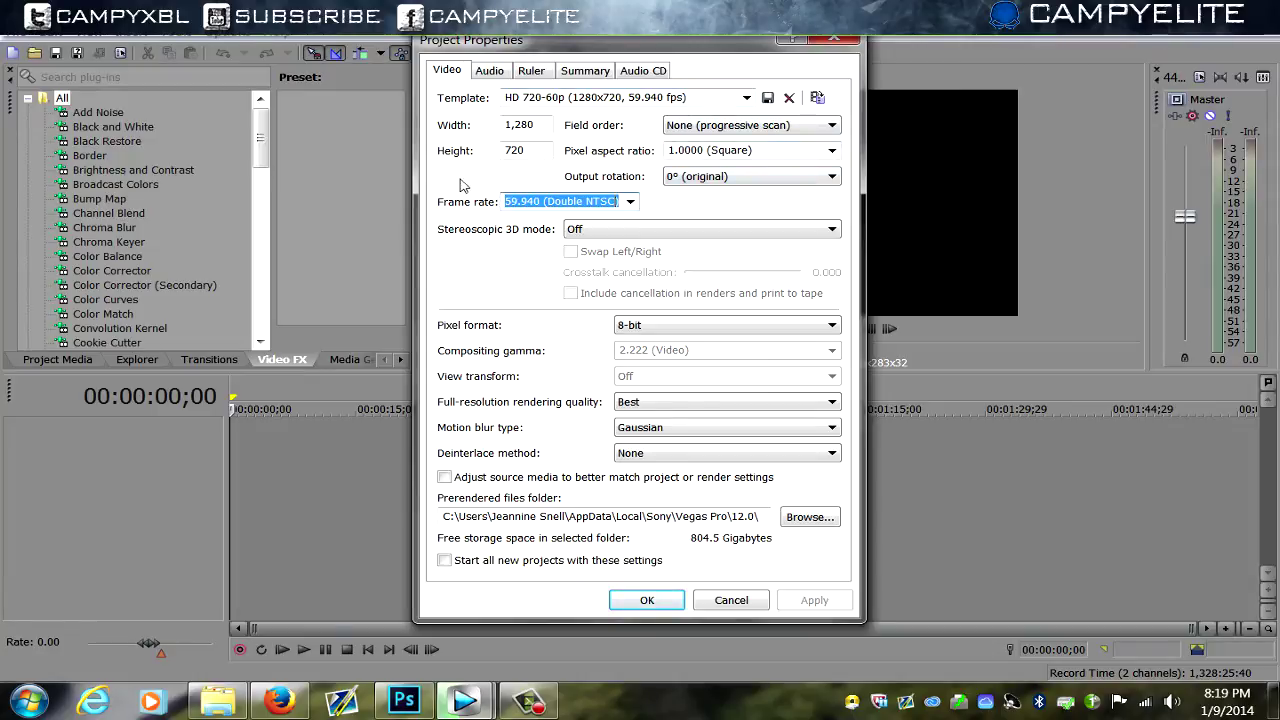
# Keep the pixel format at 8-bit and full-resolution rendering quality at Best
pyautogui.moveTo(452, 48); pyautogui.dragTo(566, 37)
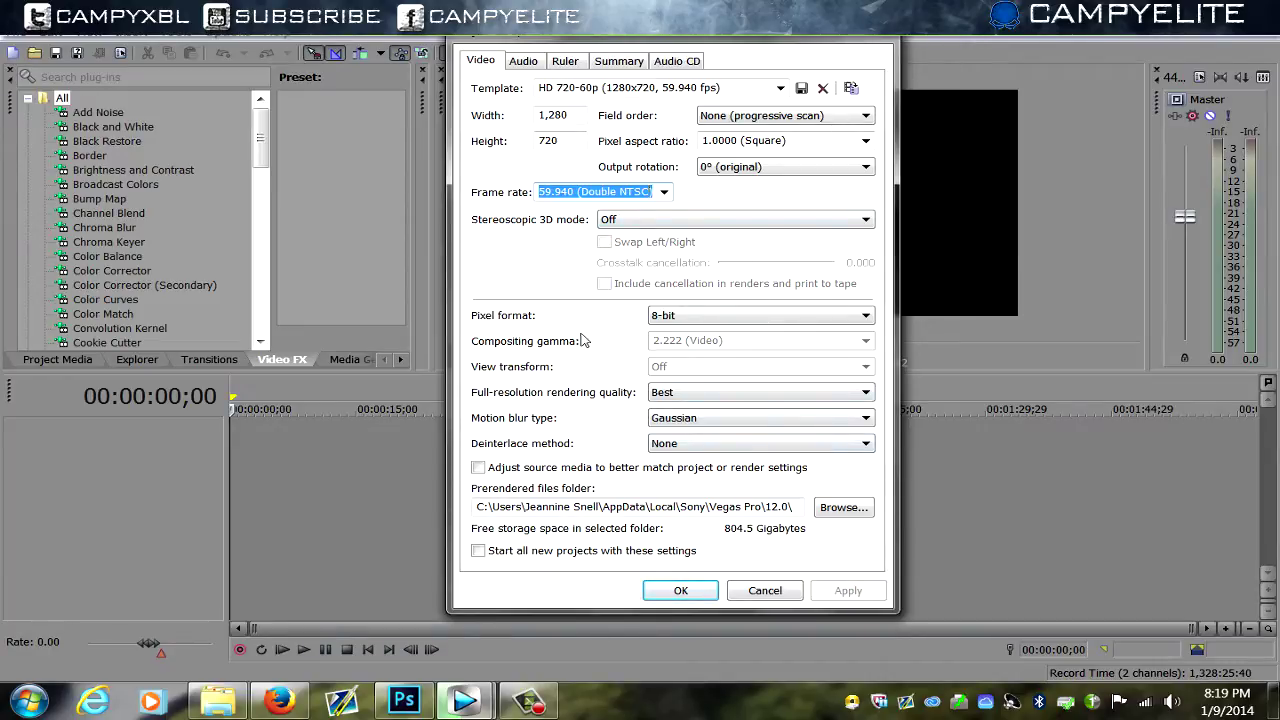
pyautogui.click(692, 315)
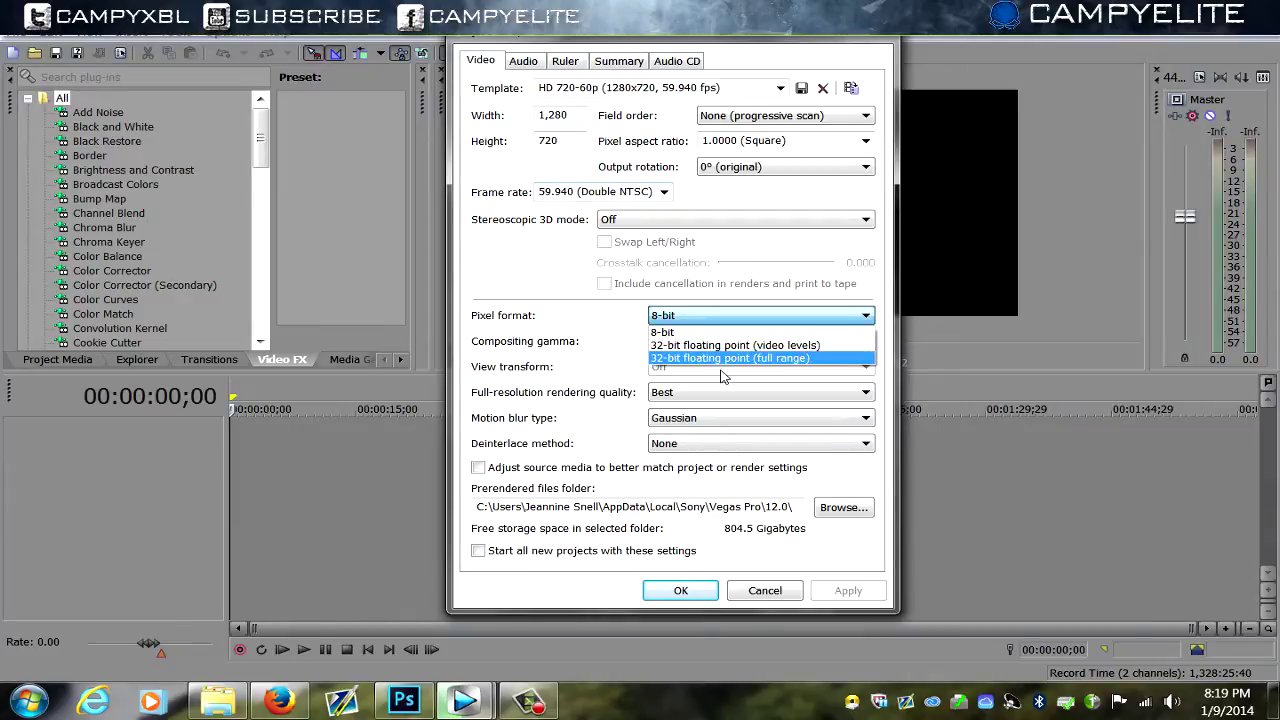
pyautogui.click(703, 336)
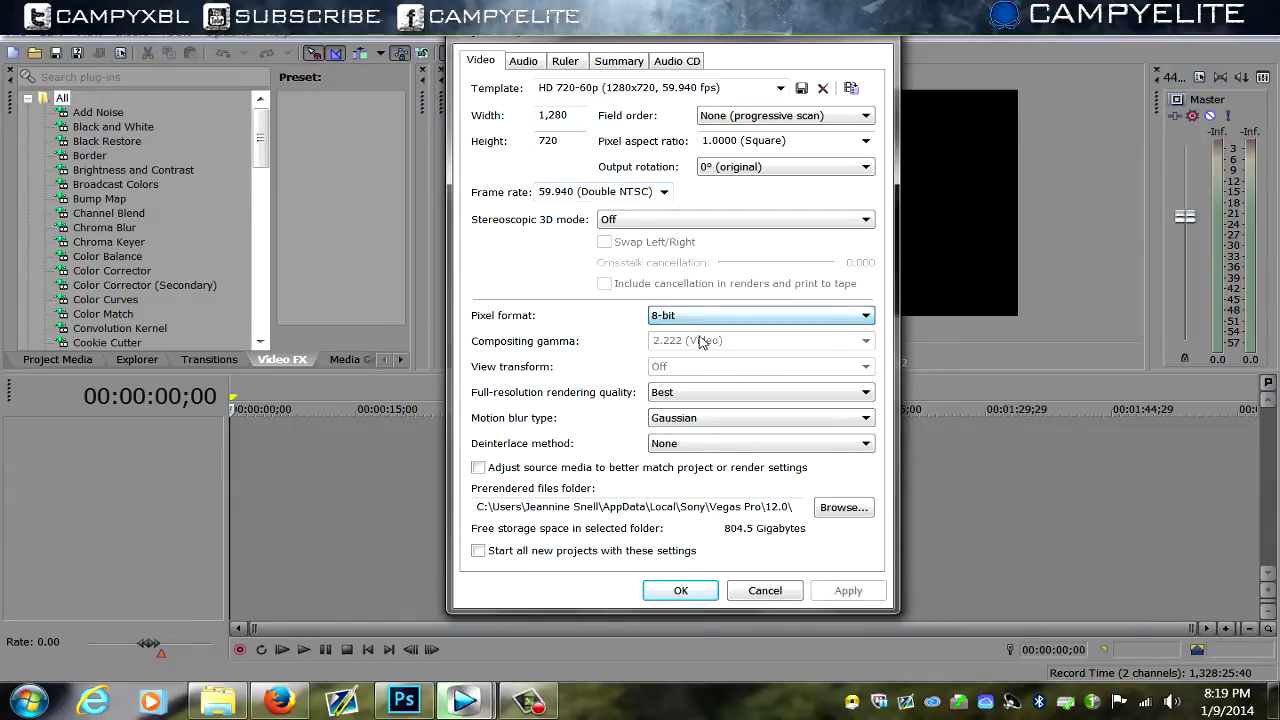
pyautogui.click(703, 400)
pyautogui.click(680, 448)
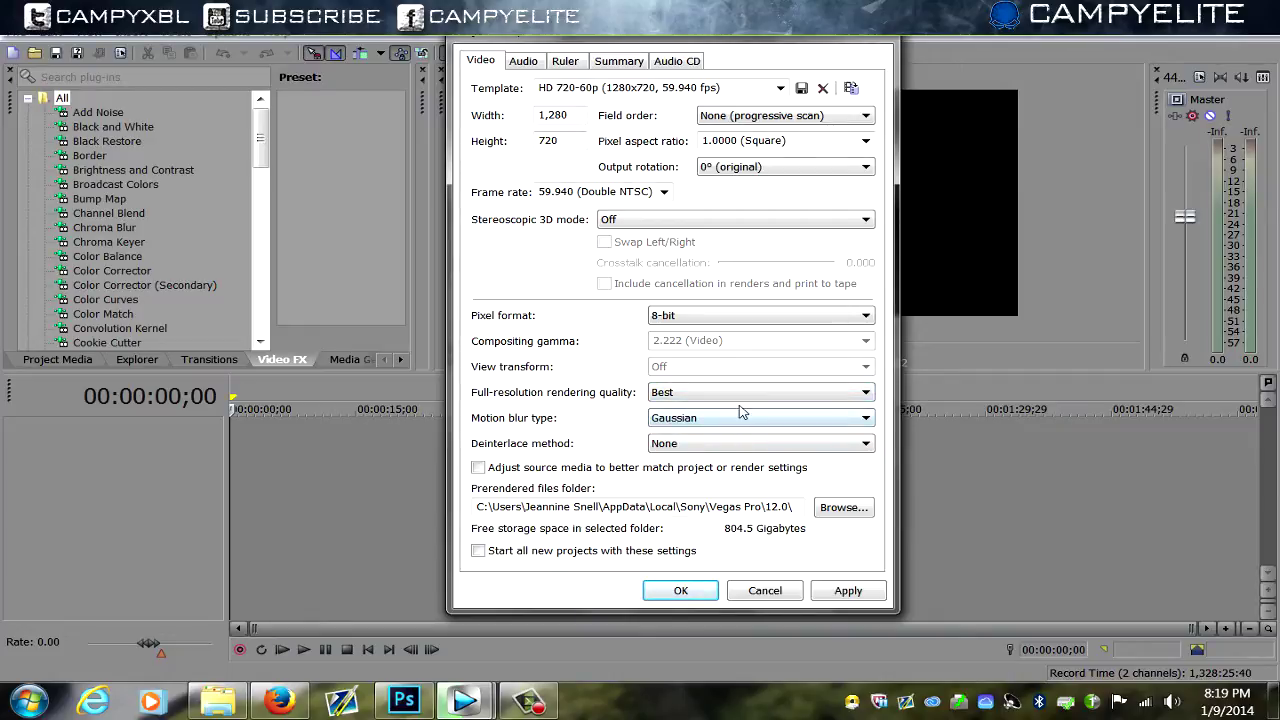
# Keep Gaussian motion blur and no deinterlacing, leaving the new-project default unchecked
pyautogui.click(673, 425)
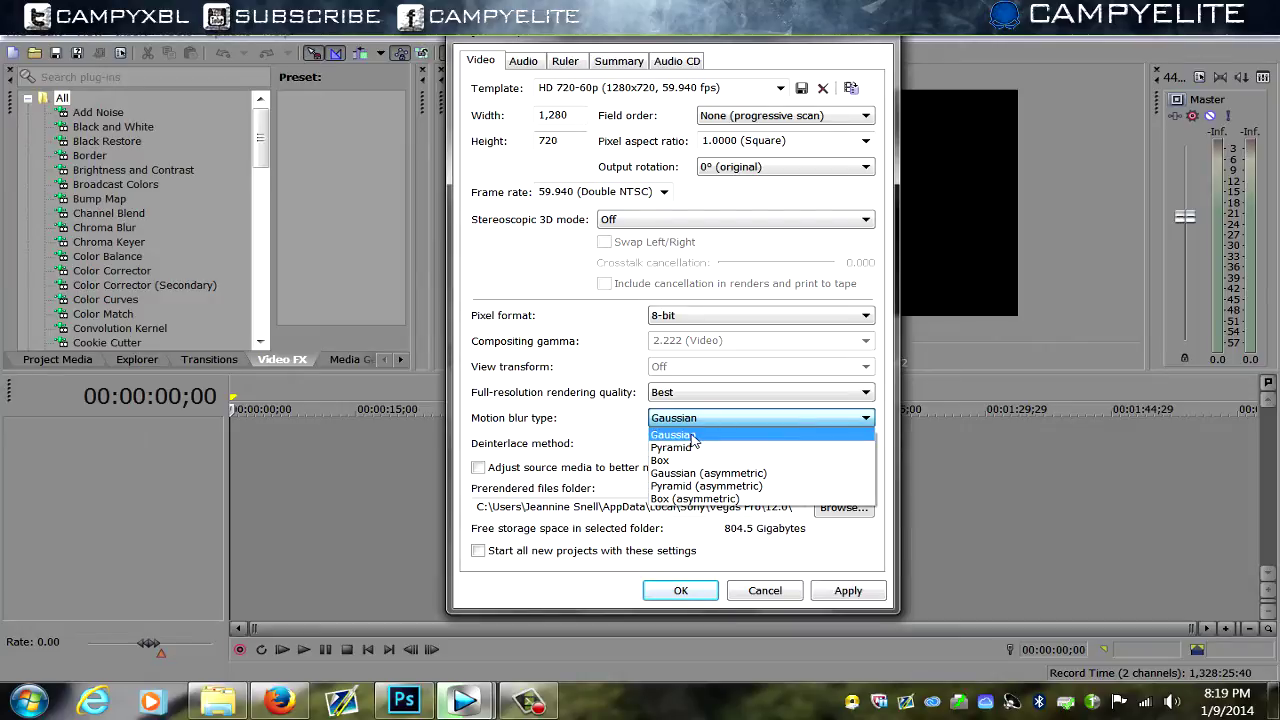
pyautogui.click(692, 437)
pyautogui.click(694, 447)
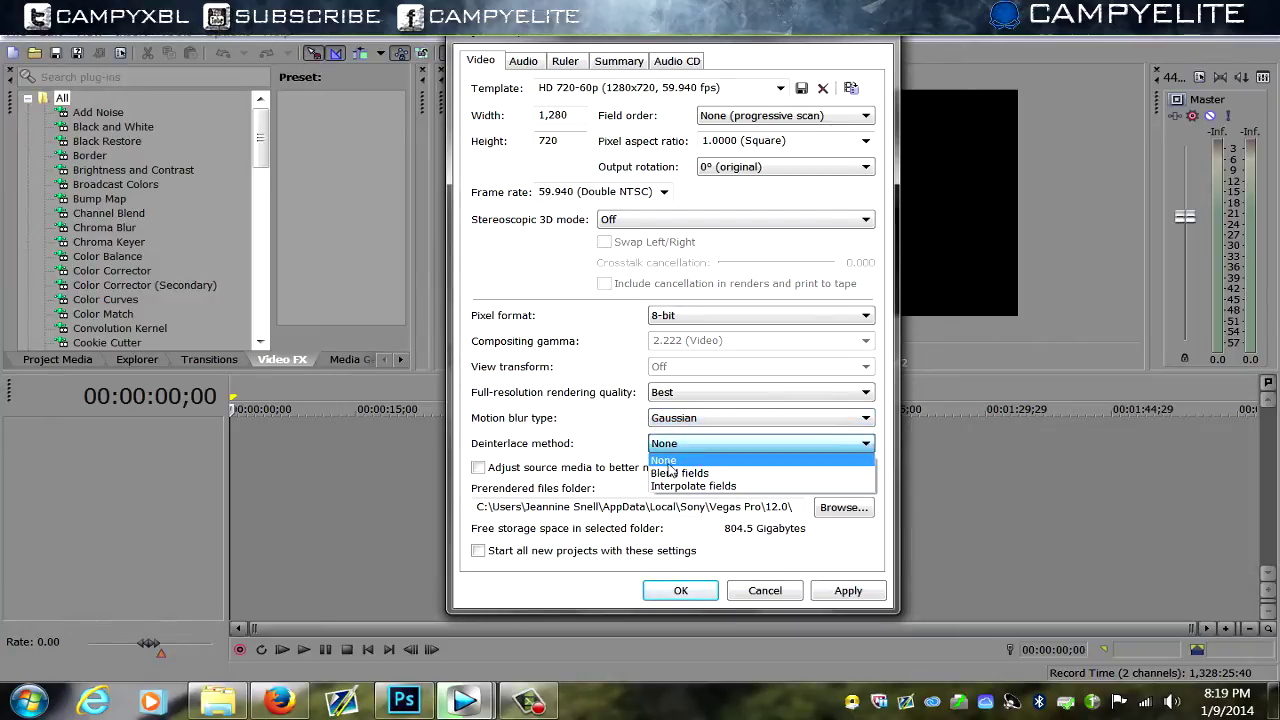
pyautogui.click(665, 461)
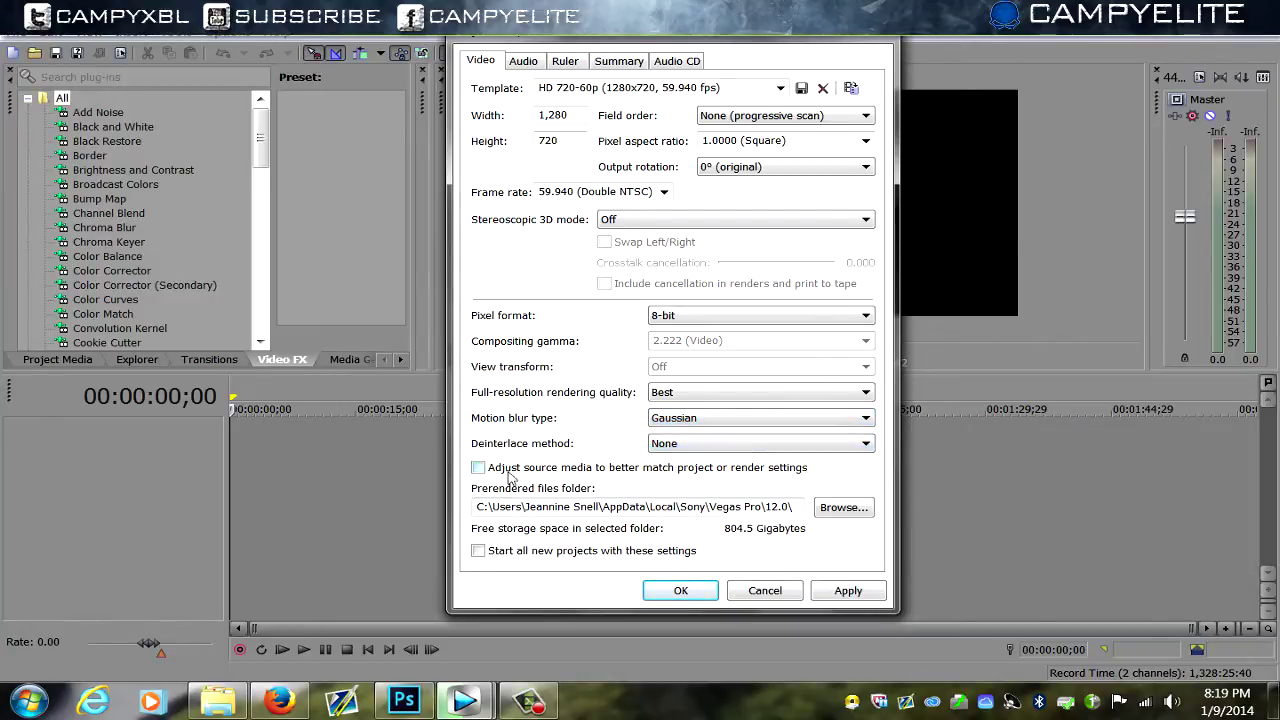
pyautogui.click(478, 551)
pyautogui.click(478, 551)
# Accept the video settings, then set project audio to 44,100 Hz, 16-bit, Best resampling
pyautogui.click(681, 596)
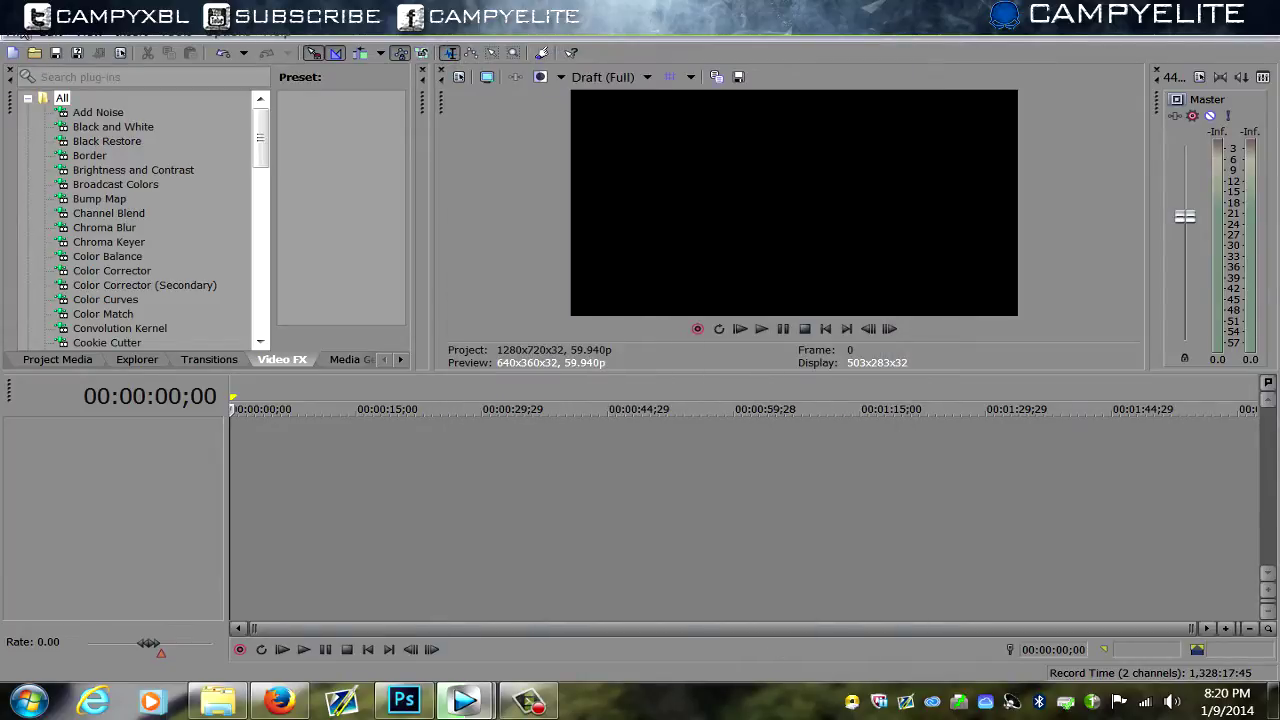
pyautogui.click(120, 52)
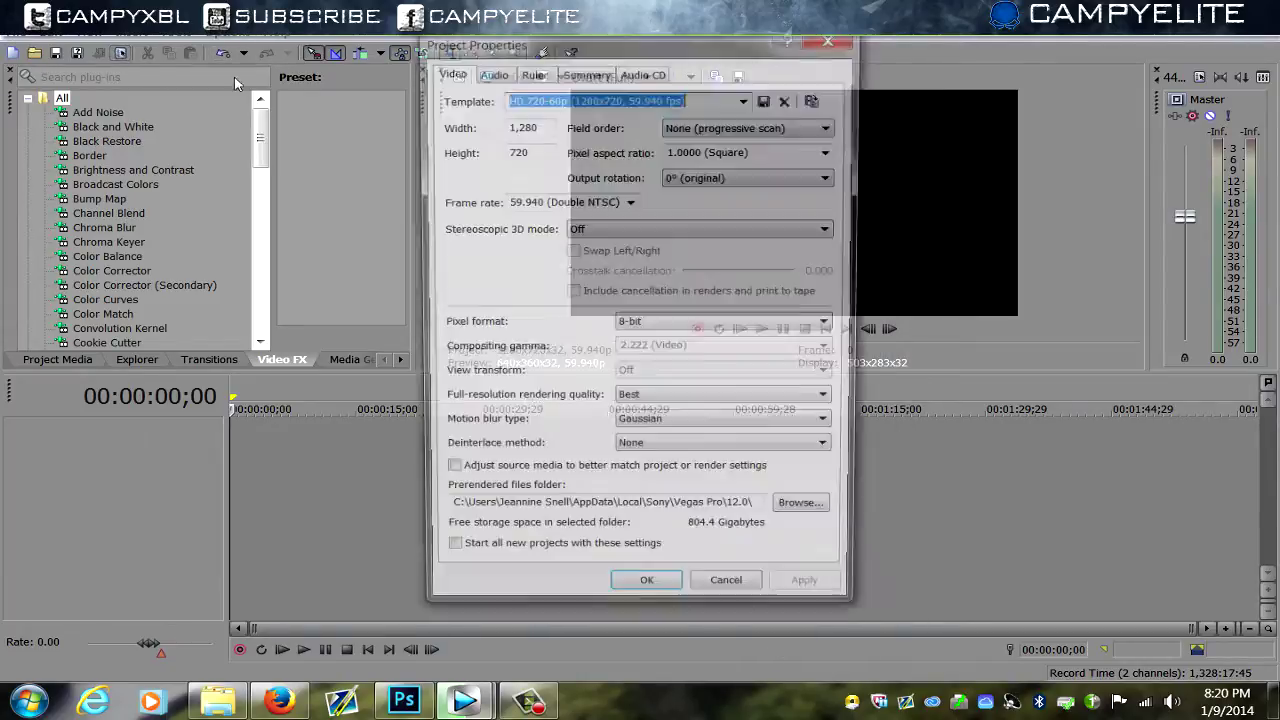
pyautogui.click(490, 71)
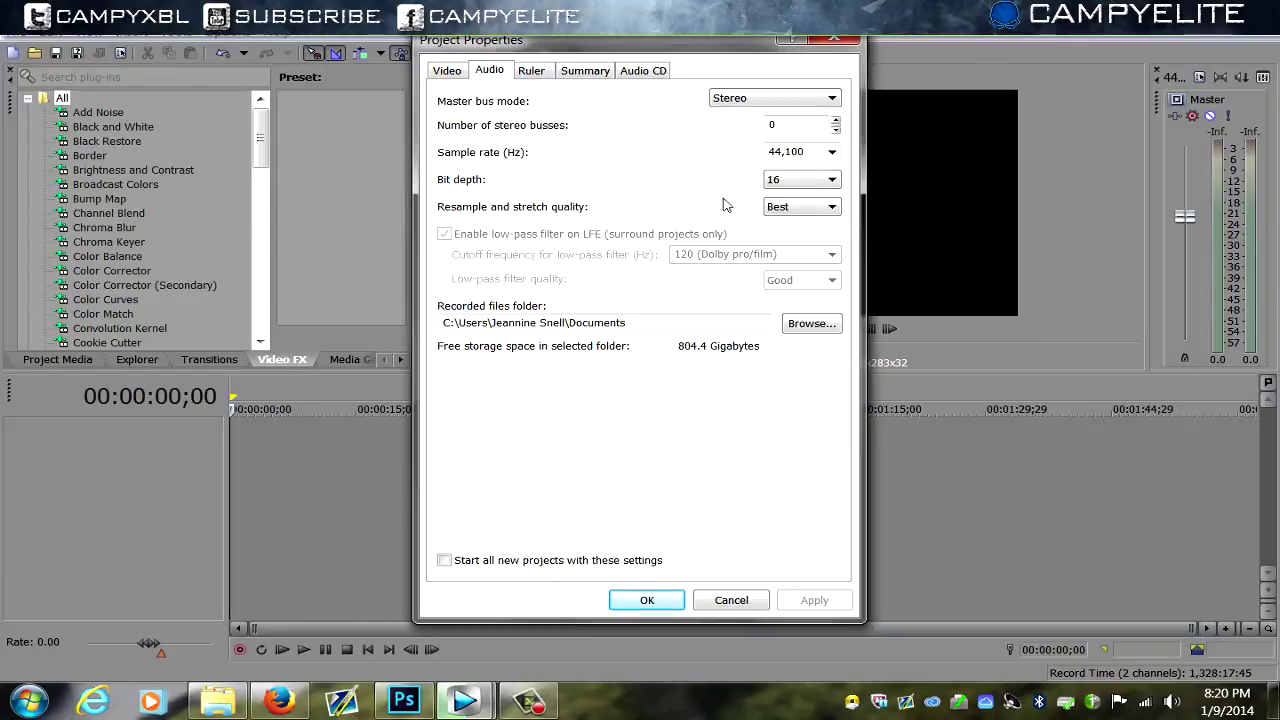
pyautogui.click(830, 152)
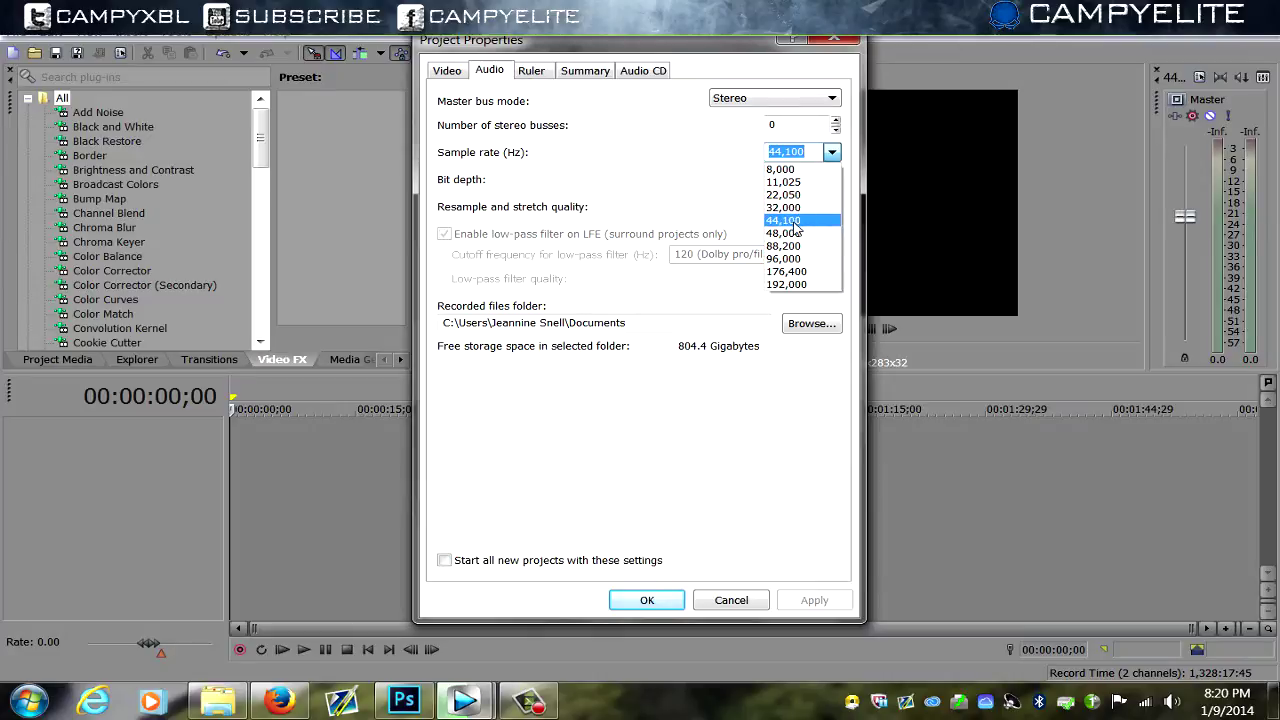
pyautogui.click(796, 229)
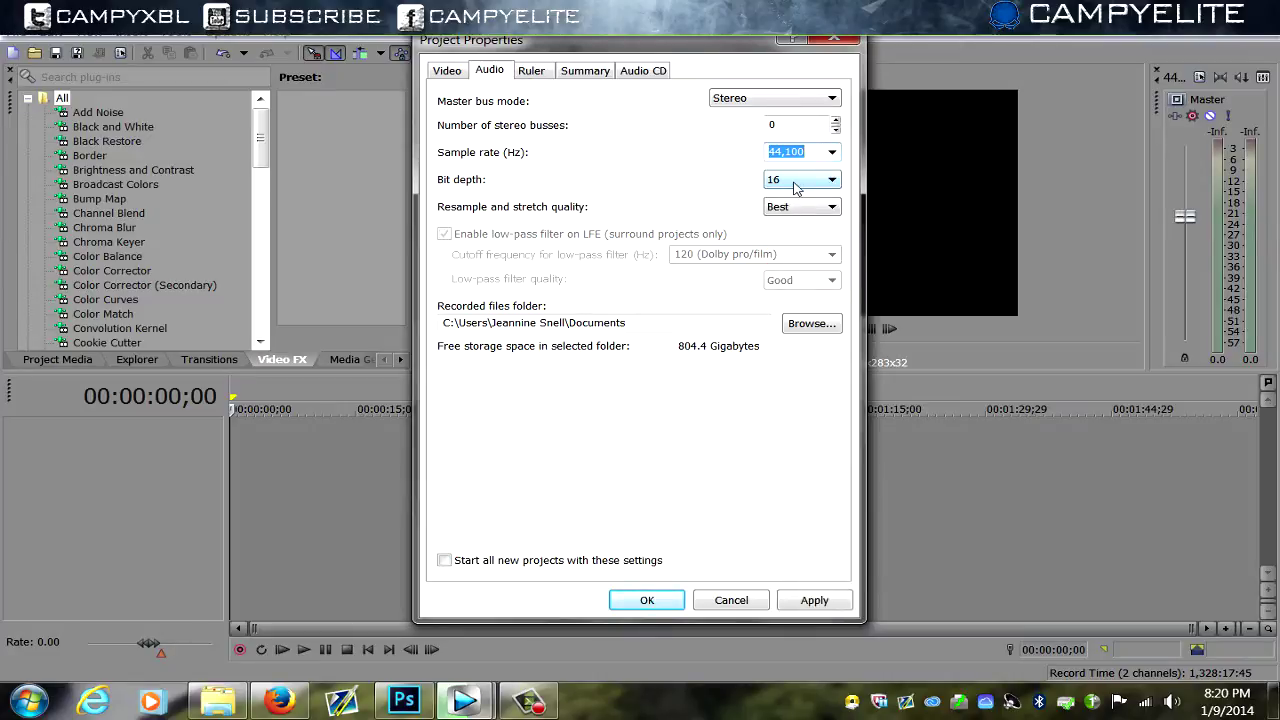
pyautogui.click(796, 189)
pyautogui.click(731, 98)
pyautogui.click(800, 208)
pyautogui.click(527, 205)
pyautogui.click(646, 601)
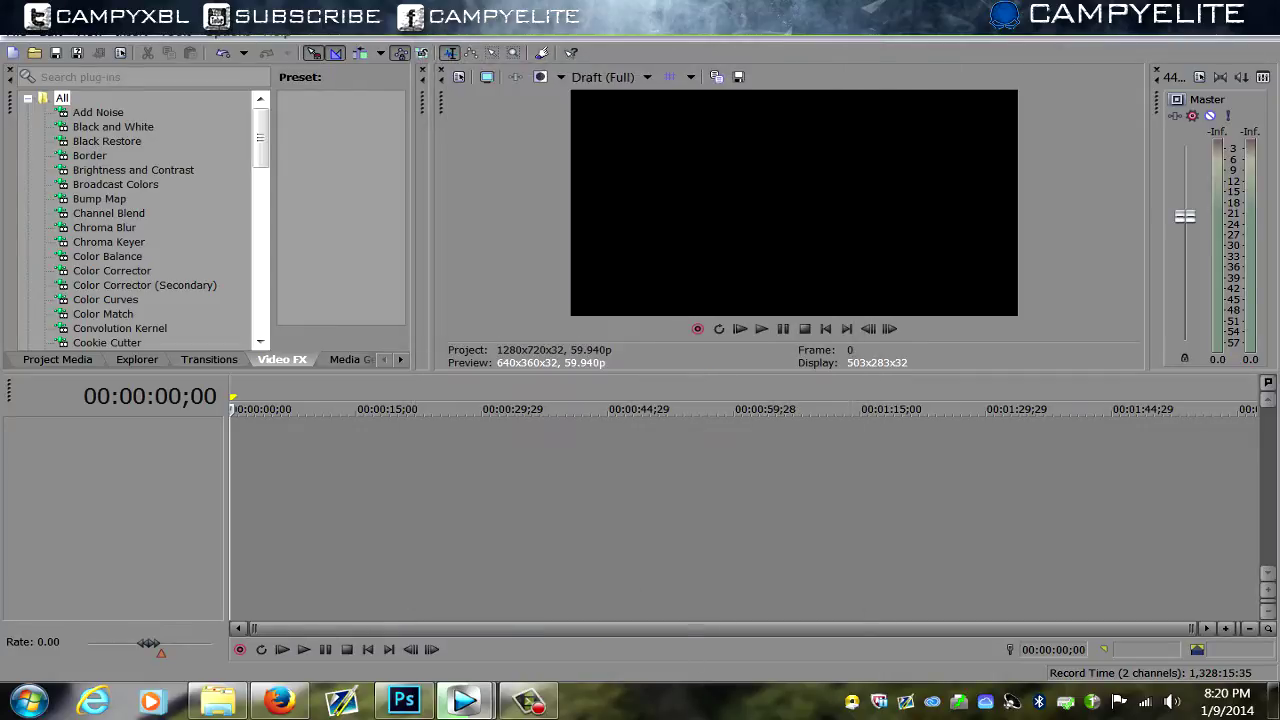
# Drag the 2014_1_9_17_58_44 recording from the desktop onto the timeline and jump to 00:02:24;15
pyautogui.click(1274, 702)
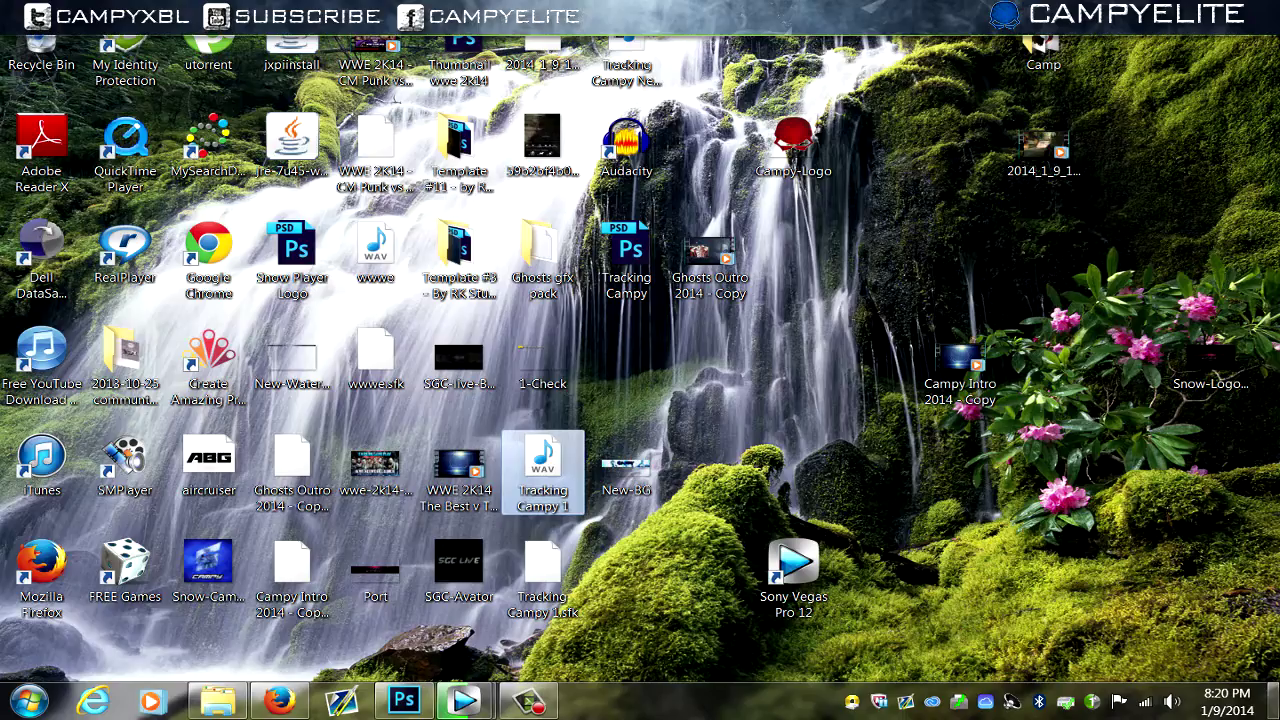
pyautogui.moveTo(1042, 150); pyautogui.dragTo(232, 450)
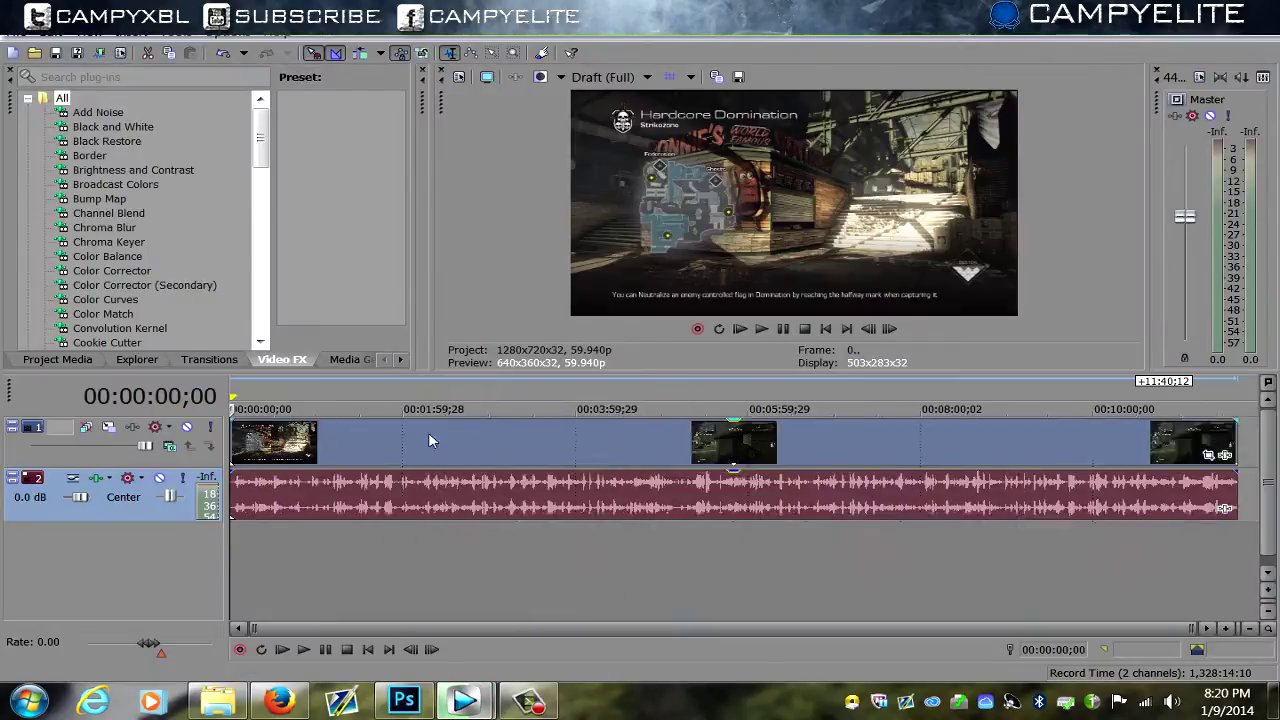
pyautogui.click(436, 441)
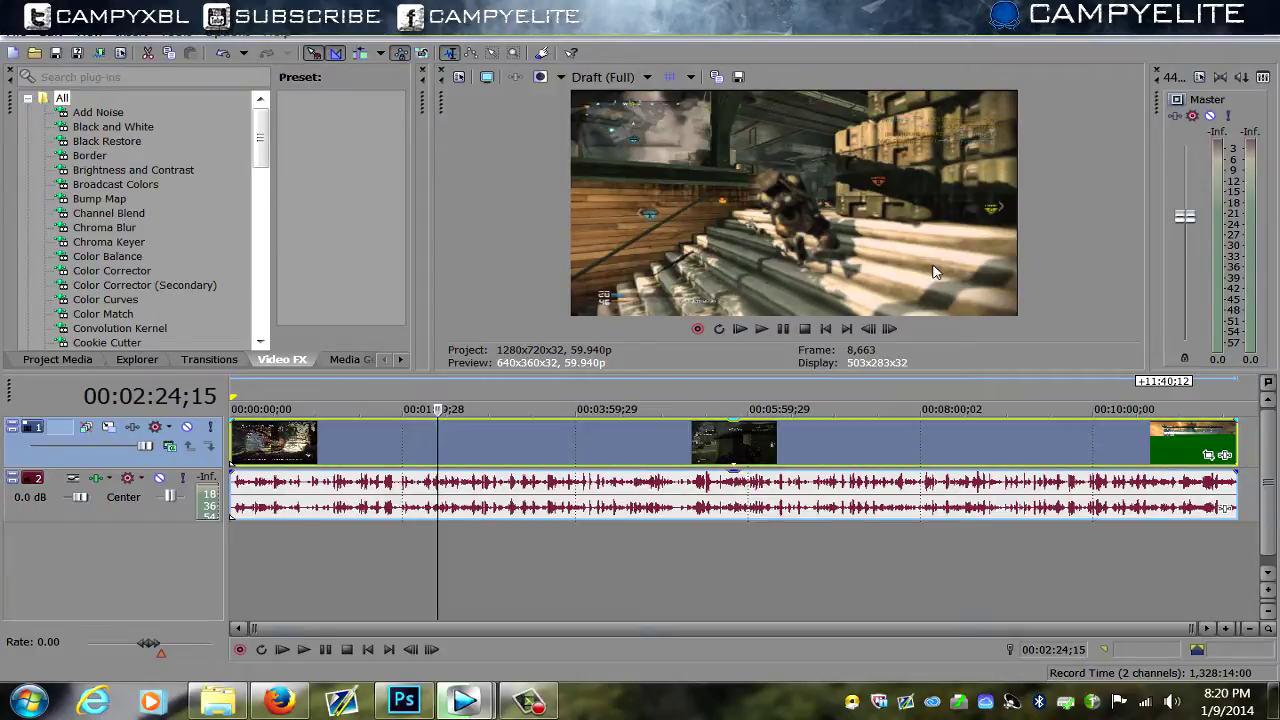
pyautogui.click(1218, 458)
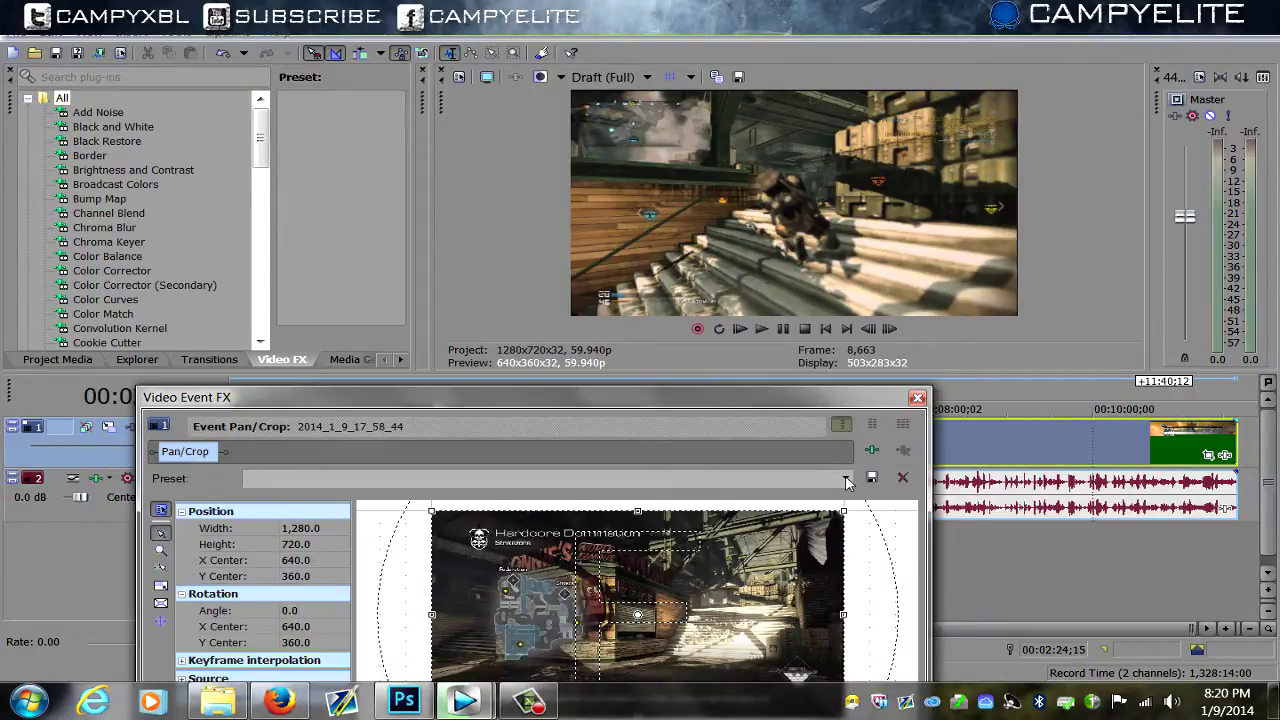
# Apply the Youtube pan/crop preset and extend the crop frame's bottom edge slightly
pyautogui.click(845, 477)
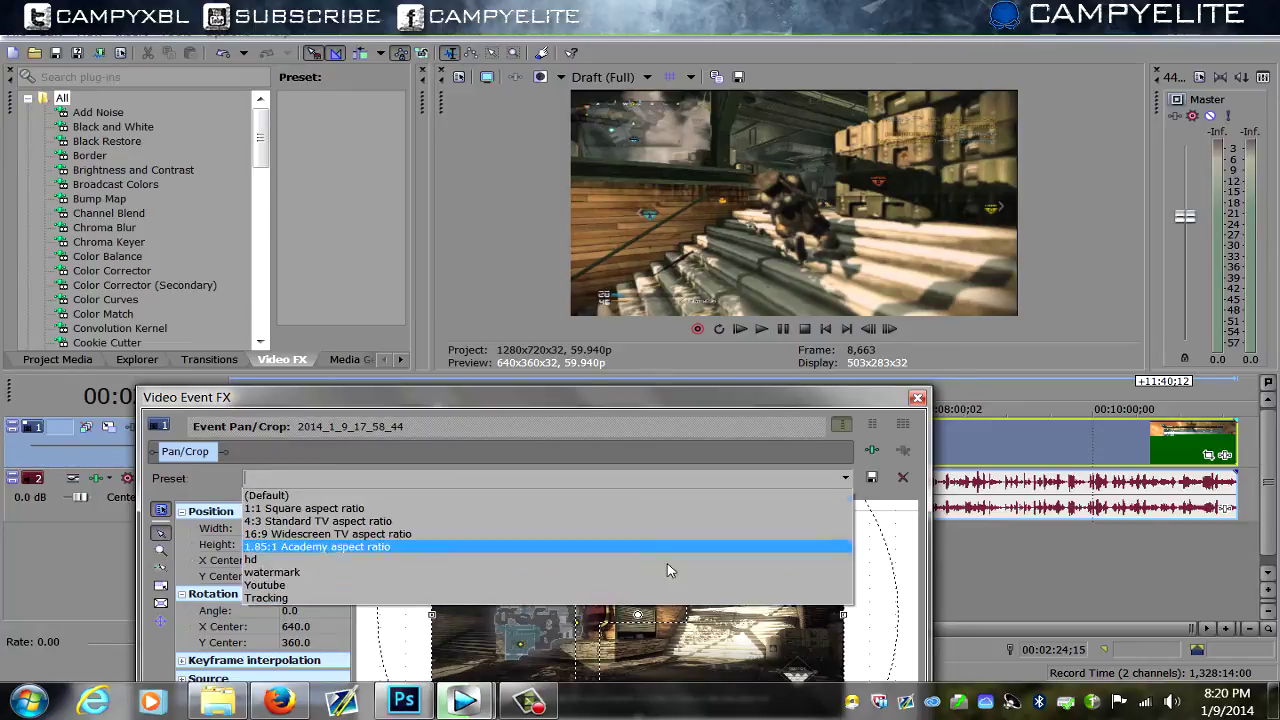
pyautogui.click(265, 585)
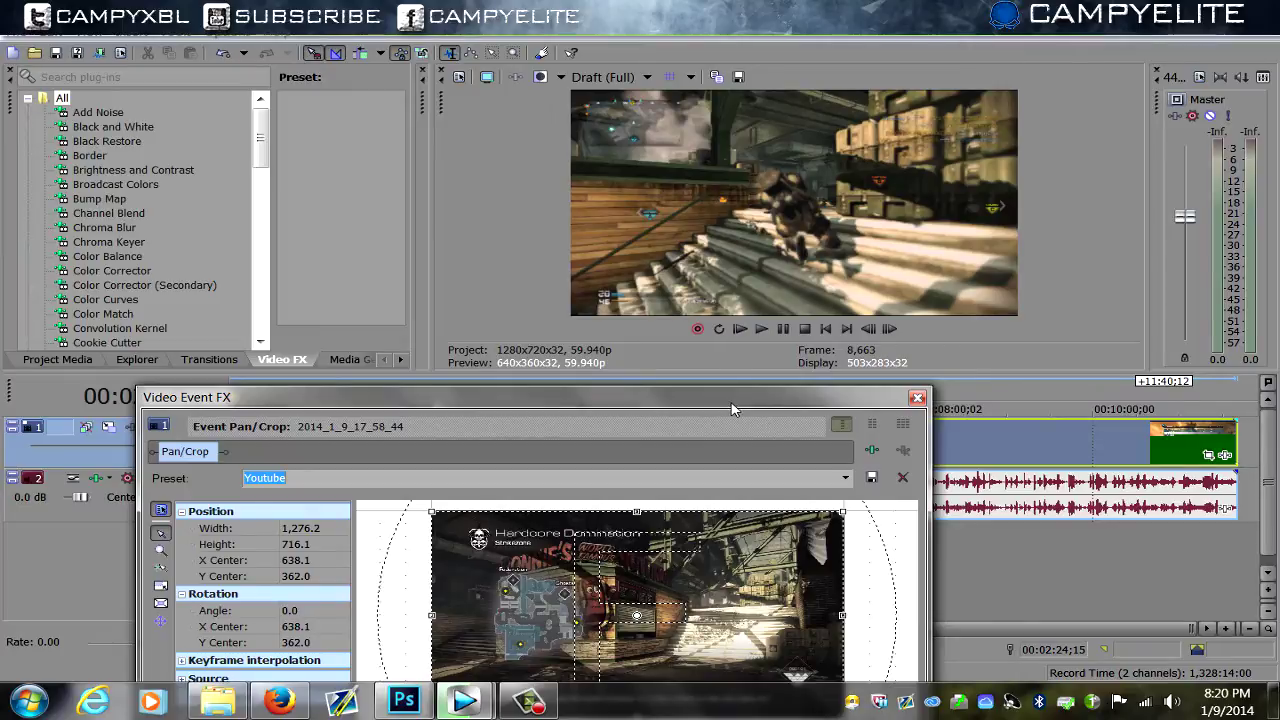
pyautogui.moveTo(731, 408); pyautogui.dragTo(773, 300)
pyautogui.moveTo(956, 540); pyautogui.dragTo(835, 415)
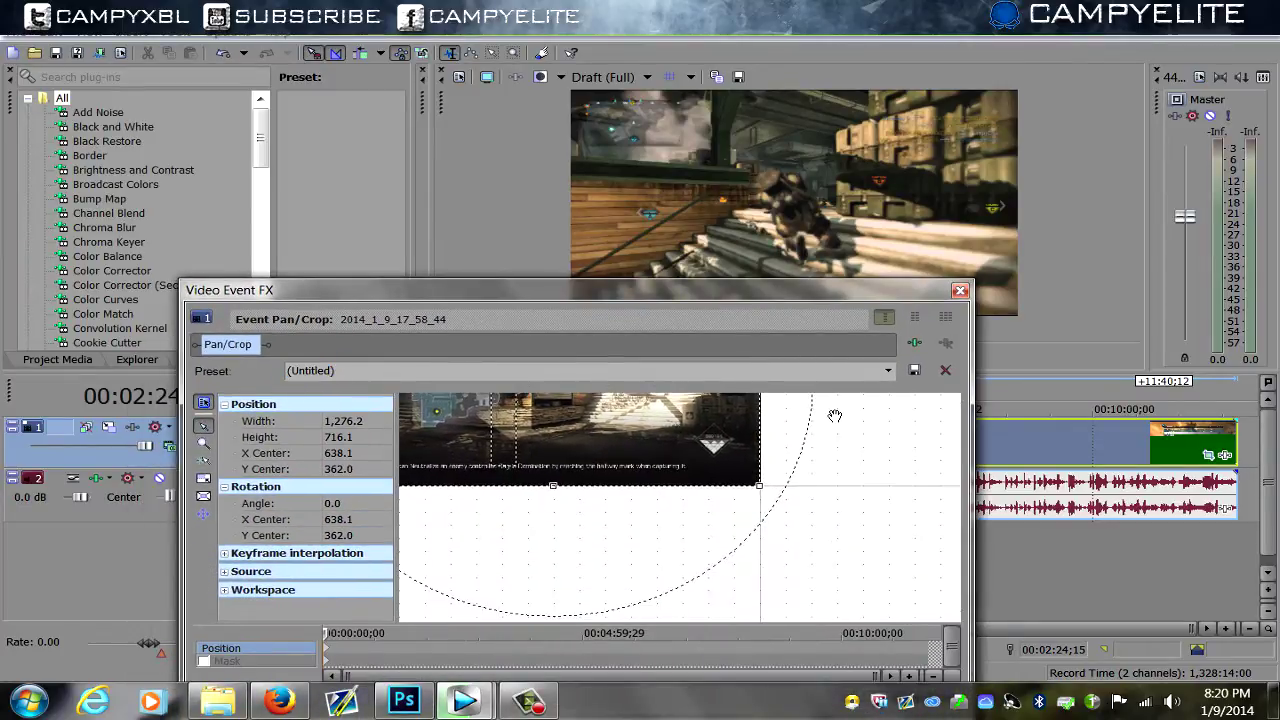
pyautogui.scroll(5, 823, 603)
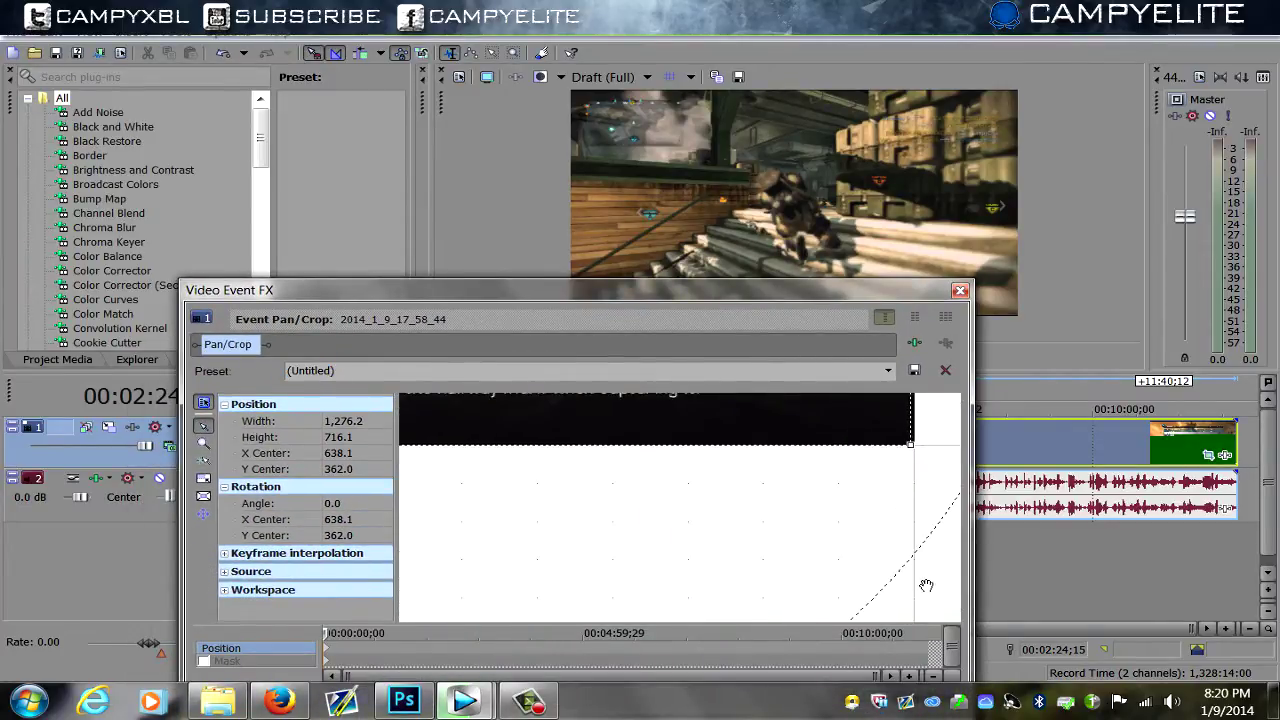
pyautogui.scroll(-3, 926, 585)
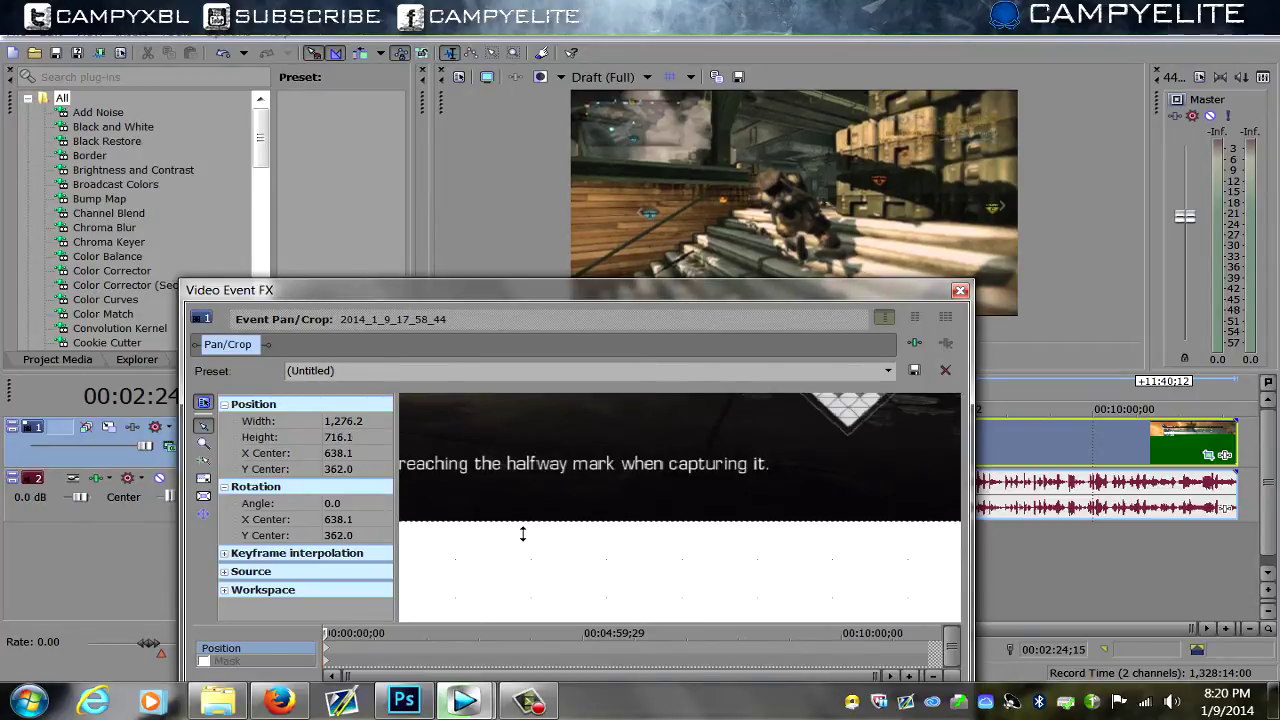
pyautogui.scroll(-1, 656, 592)
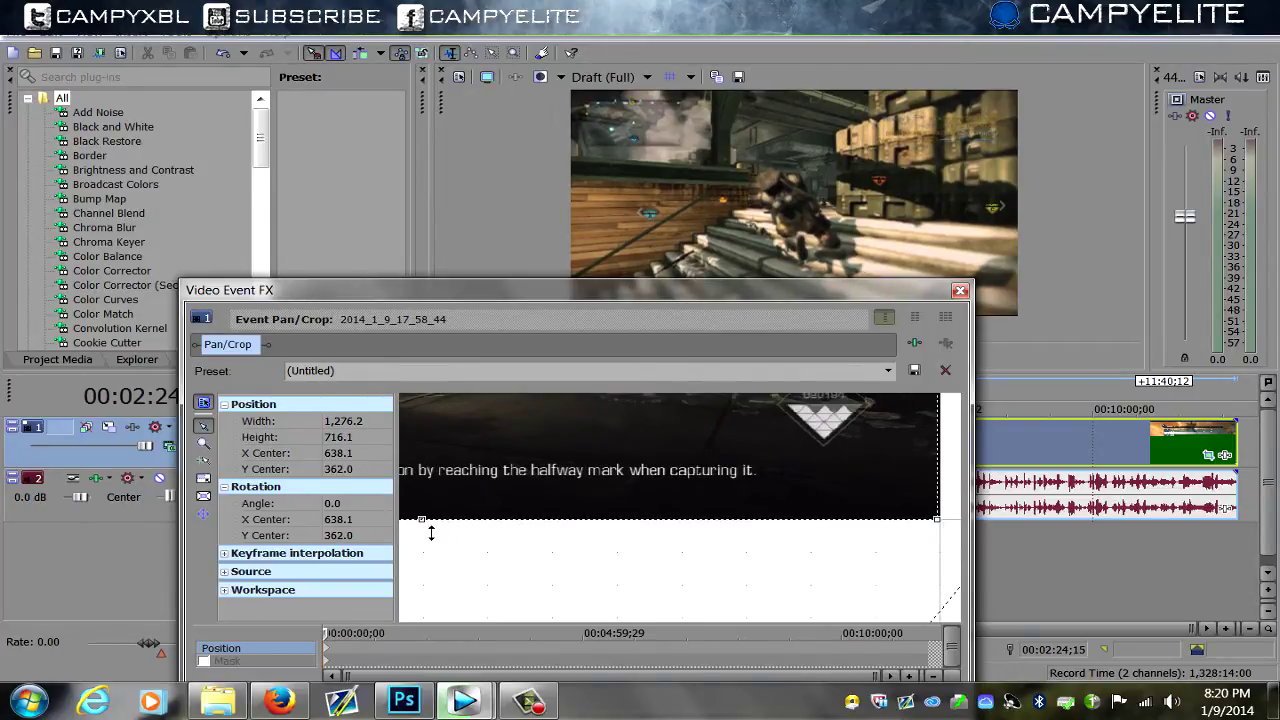
pyautogui.moveTo(431, 533)
pyautogui.mouseDown()
pyautogui.moveTo(433, 545)
pyautogui.moveTo(437, 535)
pyautogui.mouseUp()
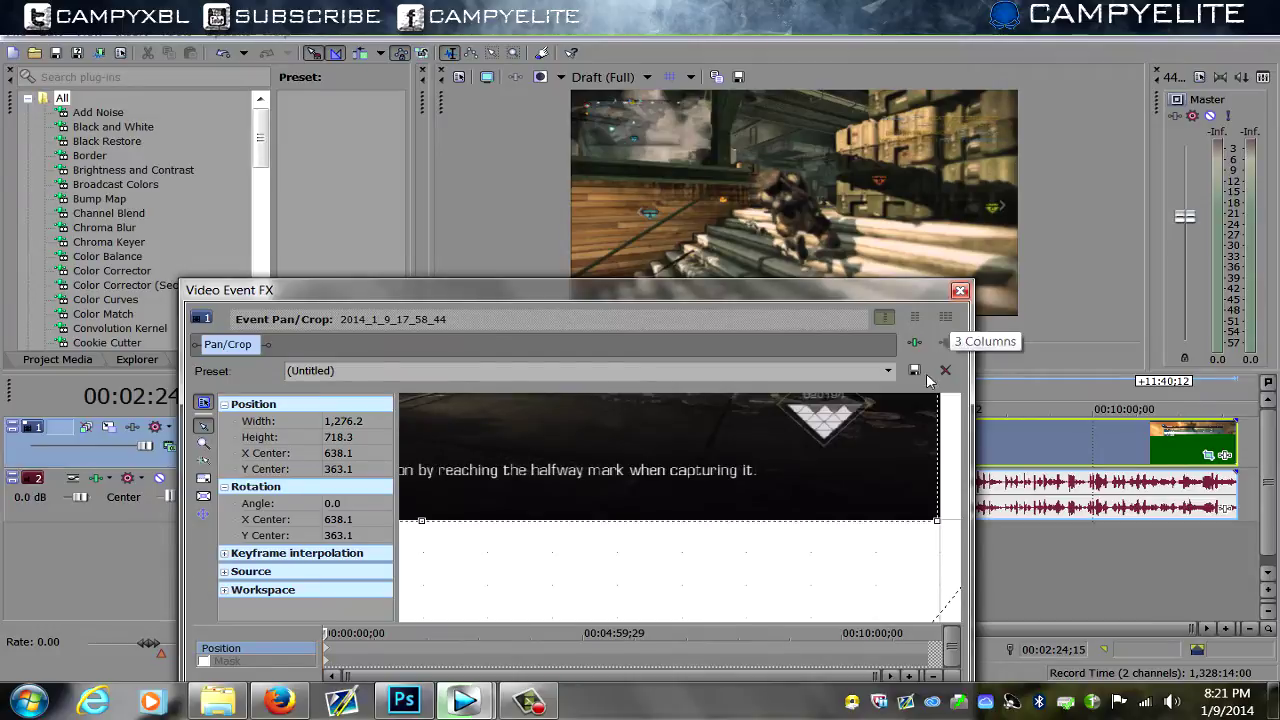
# Reapply the Youtube pan/crop preset and close the Video Event FX window
pyautogui.click(887, 371)
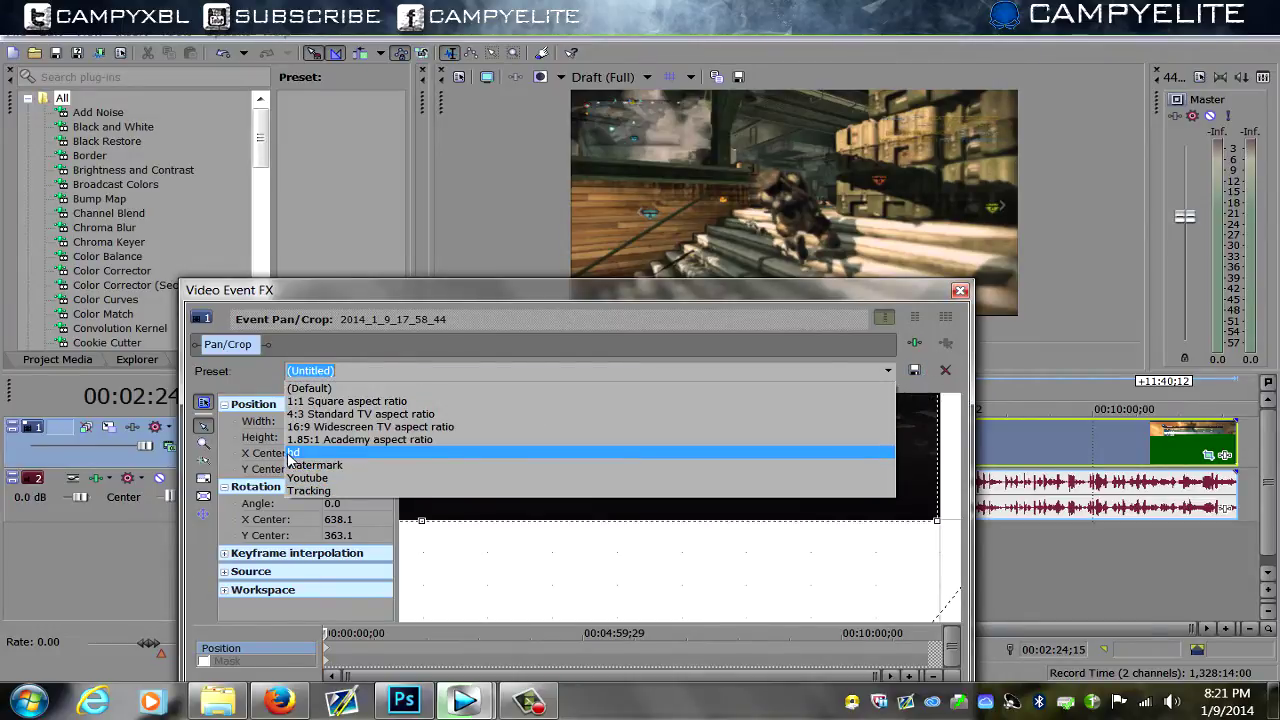
pyautogui.click(308, 478)
pyautogui.click(960, 290)
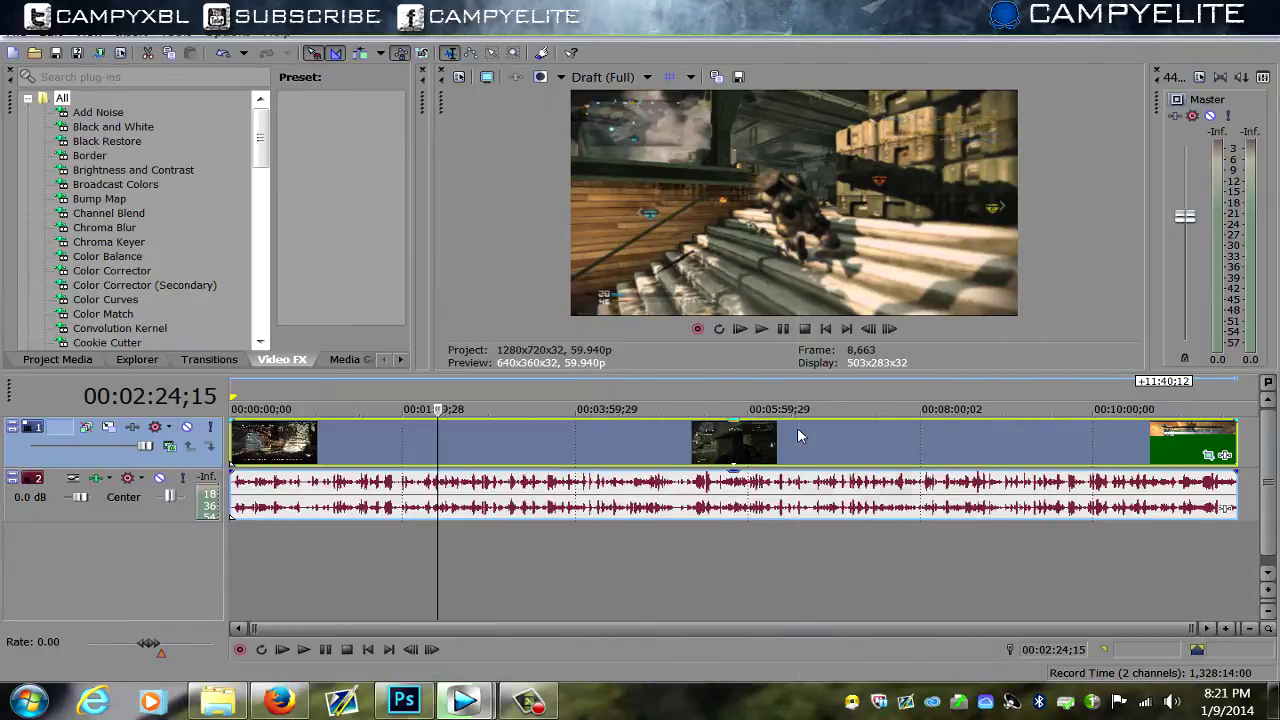
# Set the clip's resample mode to Disable resample in its properties
pyautogui.rightClick(797, 440)
pyautogui.click(855, 669)
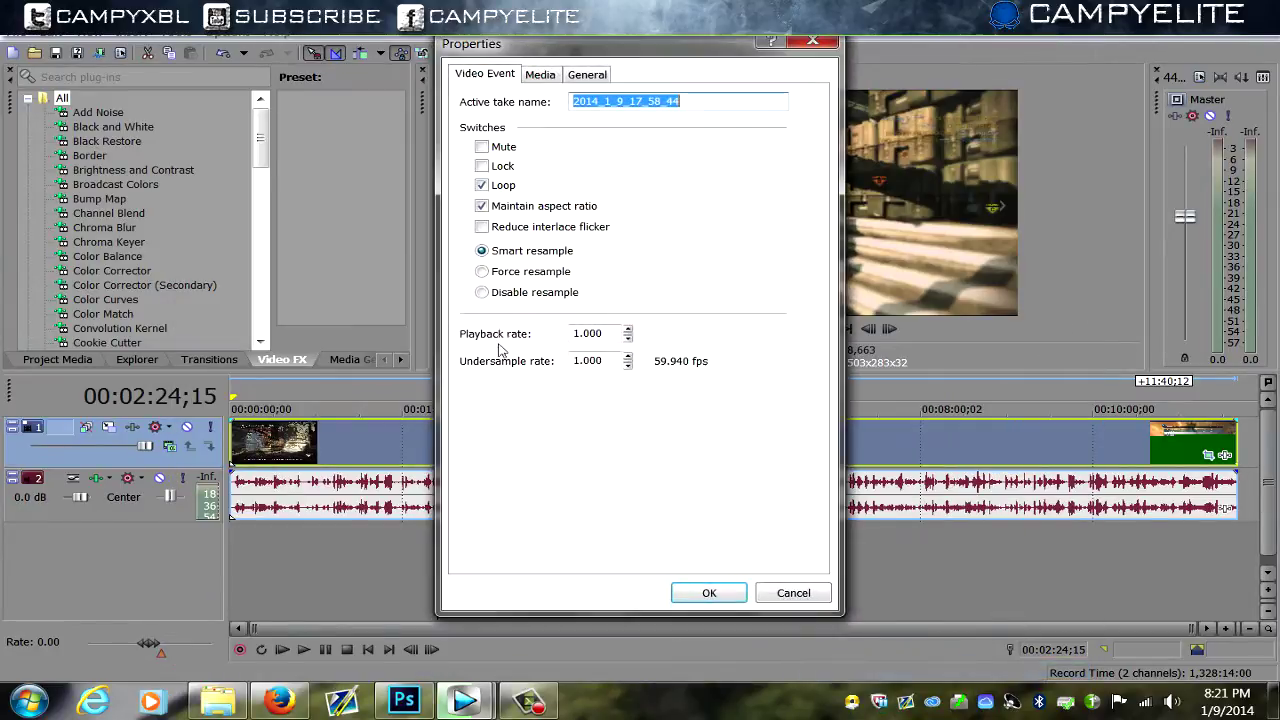
pyautogui.click(482, 292)
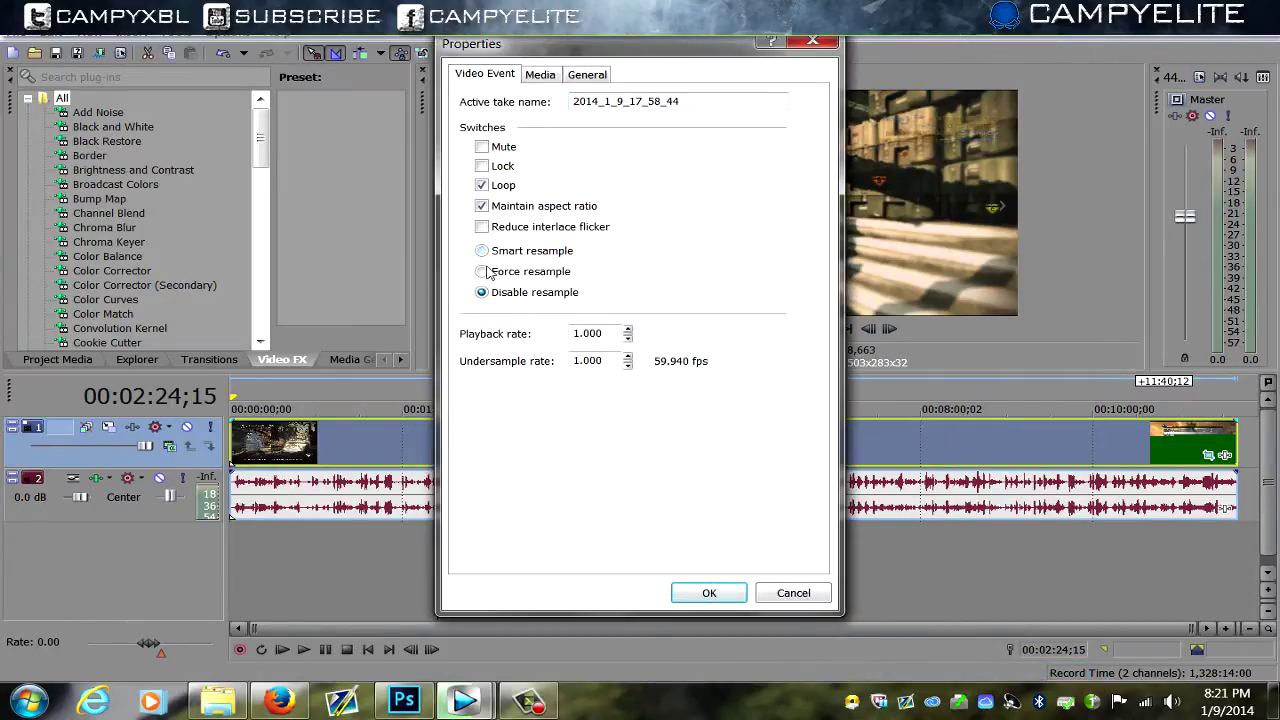
pyautogui.click(808, 45)
# Confirm Disable resample, enable Reduce interlace flicker, and turn off Maintain aspect ratio
pyautogui.rightClick(838, 450)
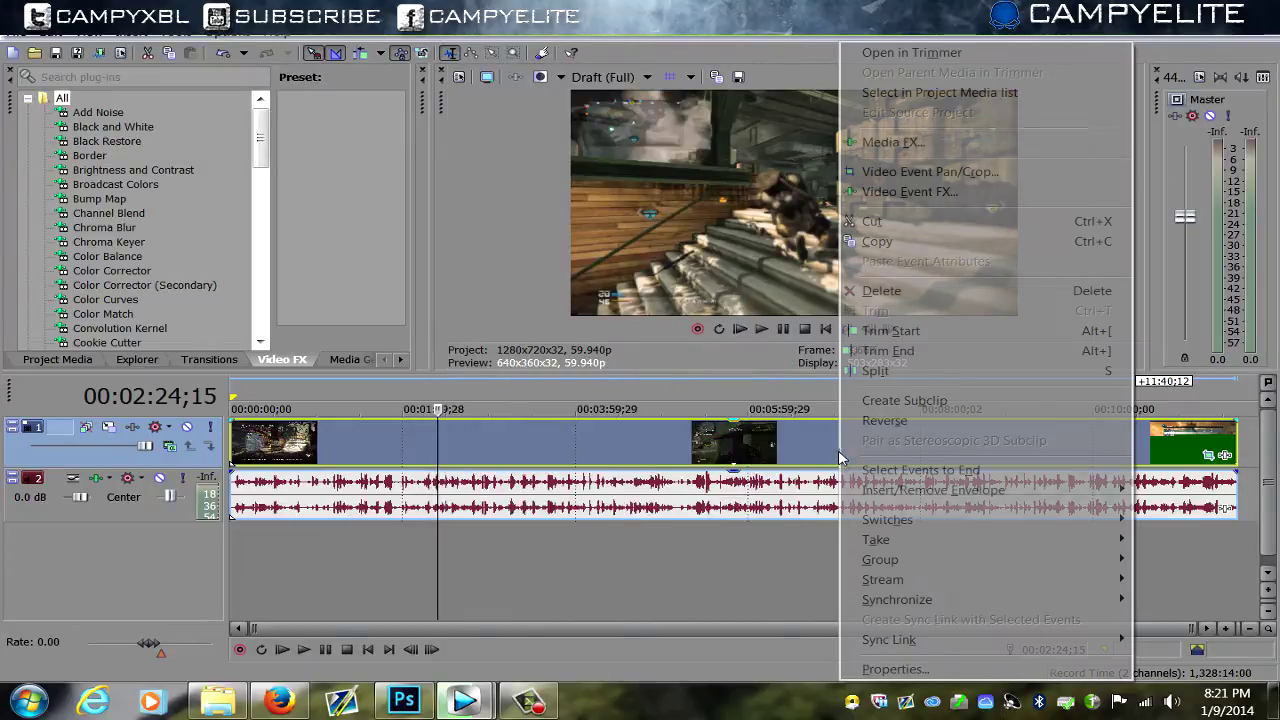
pyautogui.click(900, 670)
pyautogui.click(483, 293)
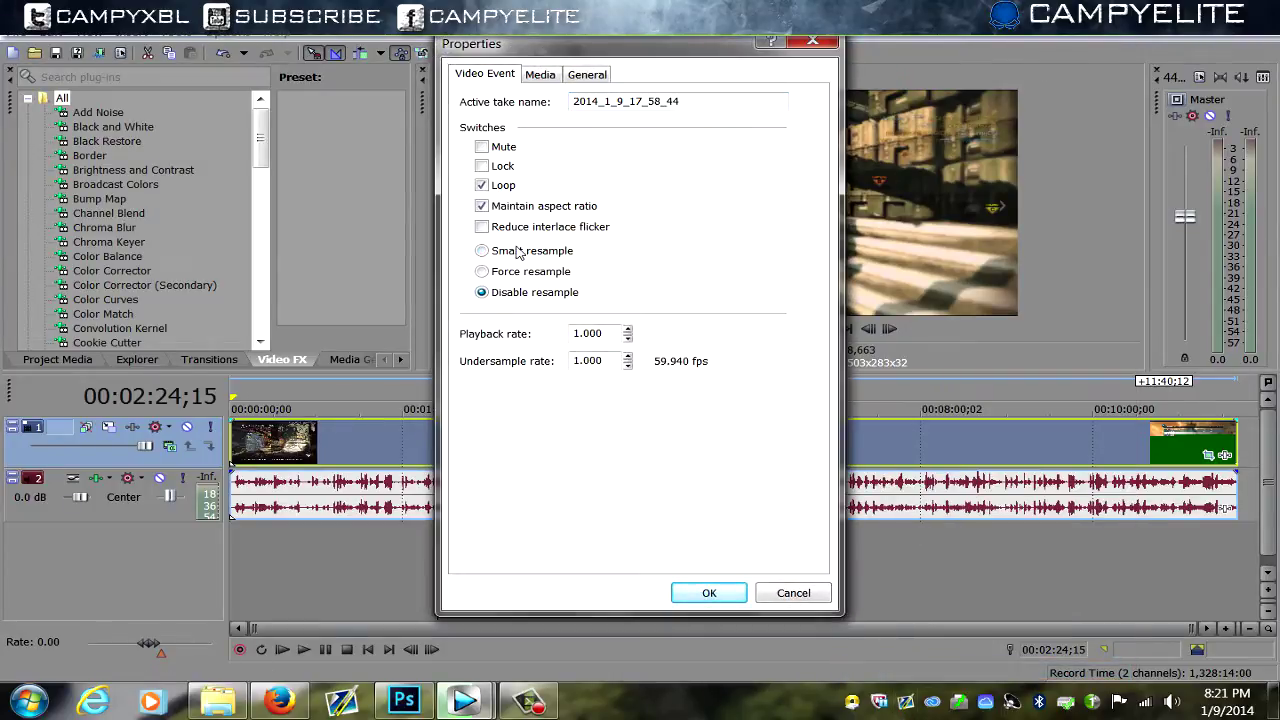
pyautogui.click(483, 228)
pyautogui.click(481, 206)
pyautogui.click(707, 591)
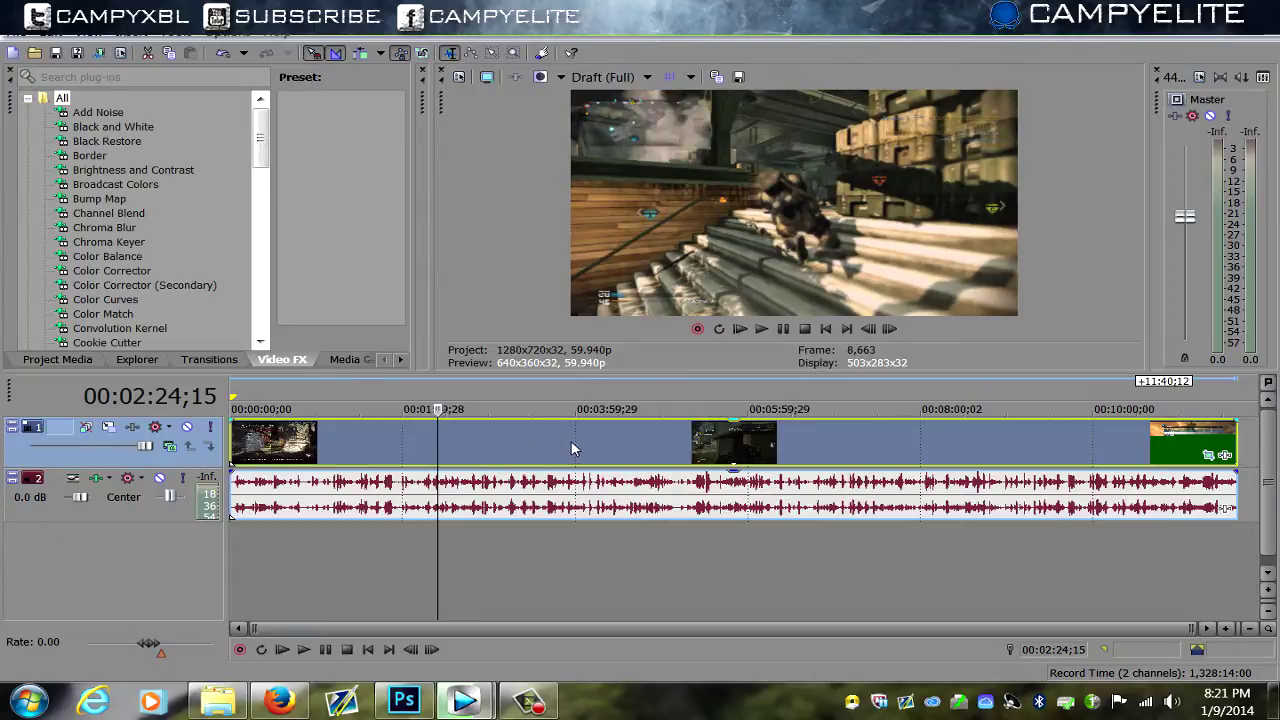
# Add the yt Color Curves preset to the gameplay event
pyautogui.click(128, 299)
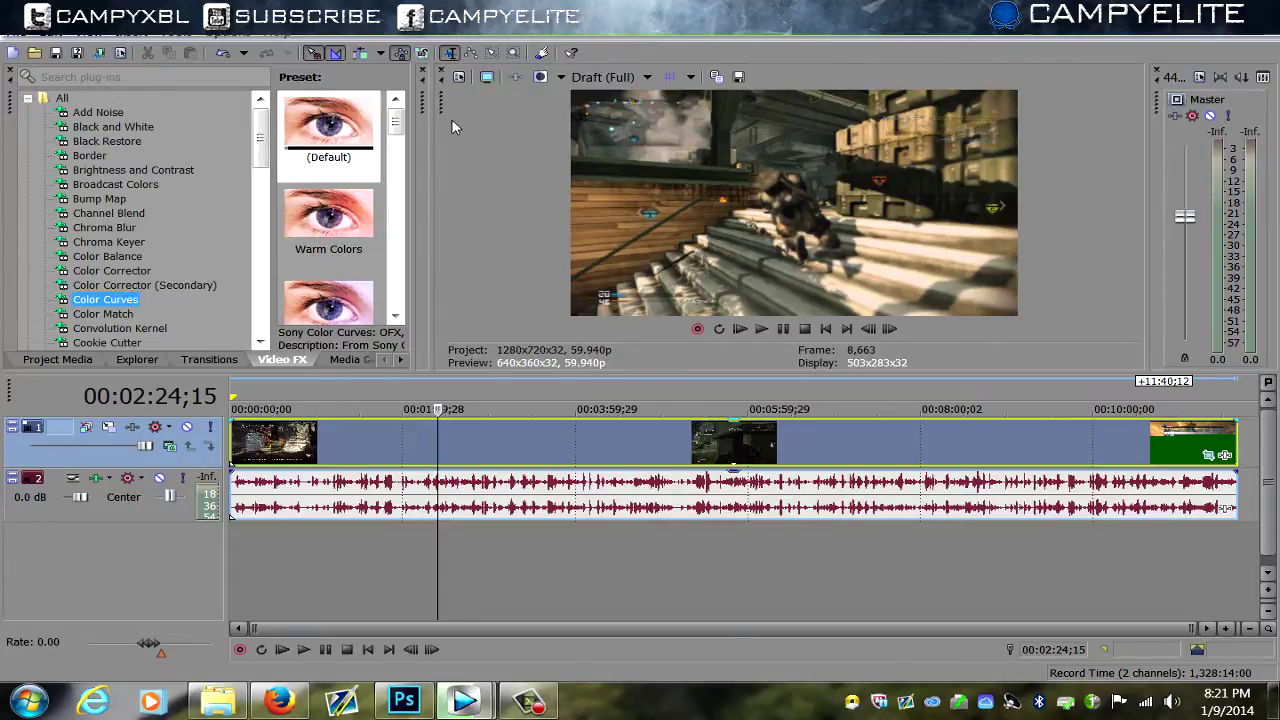
pyautogui.moveTo(395, 121); pyautogui.dragTo(396, 293)
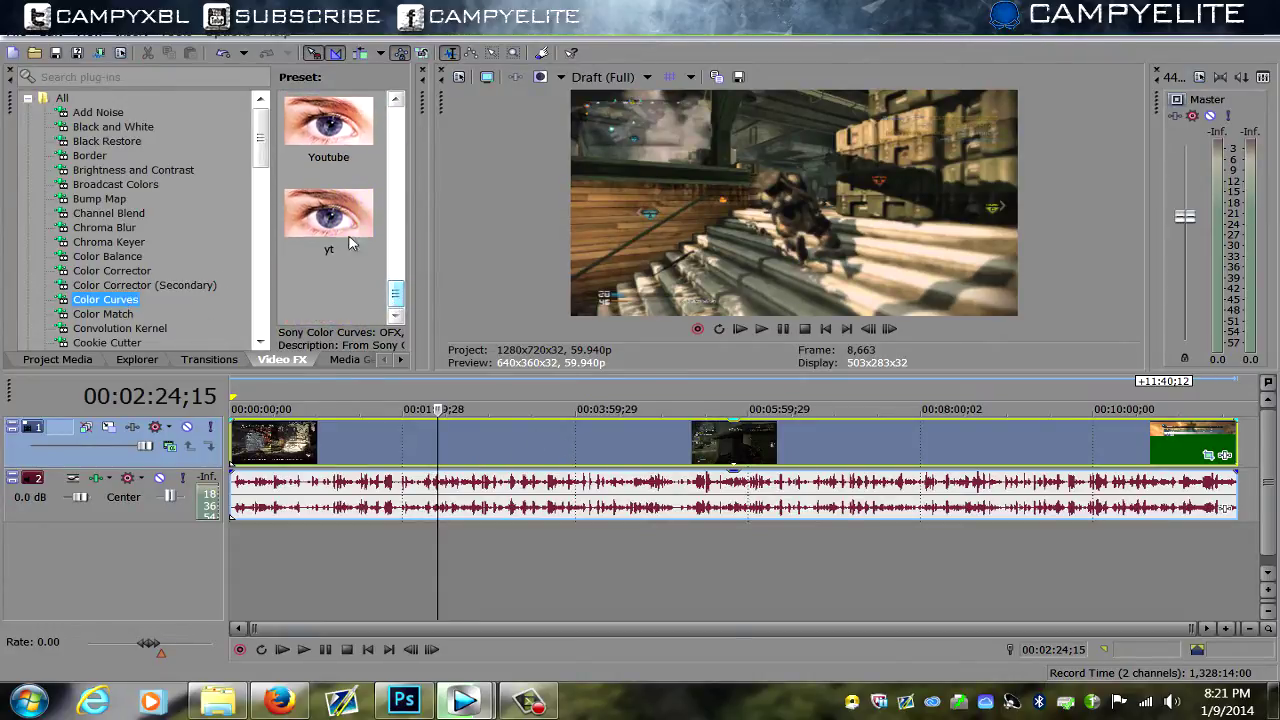
pyautogui.moveTo(350, 244); pyautogui.dragTo(514, 451)
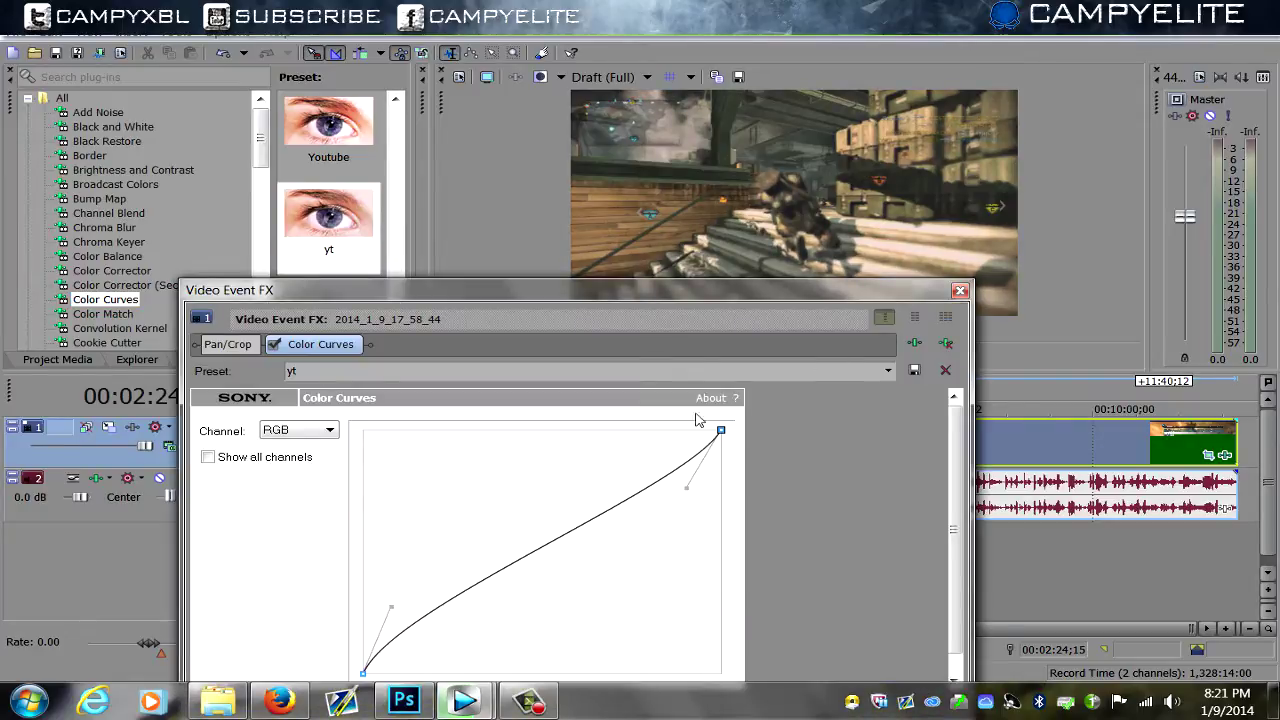
pyautogui.moveTo(694, 285); pyautogui.dragTo(717, 210)
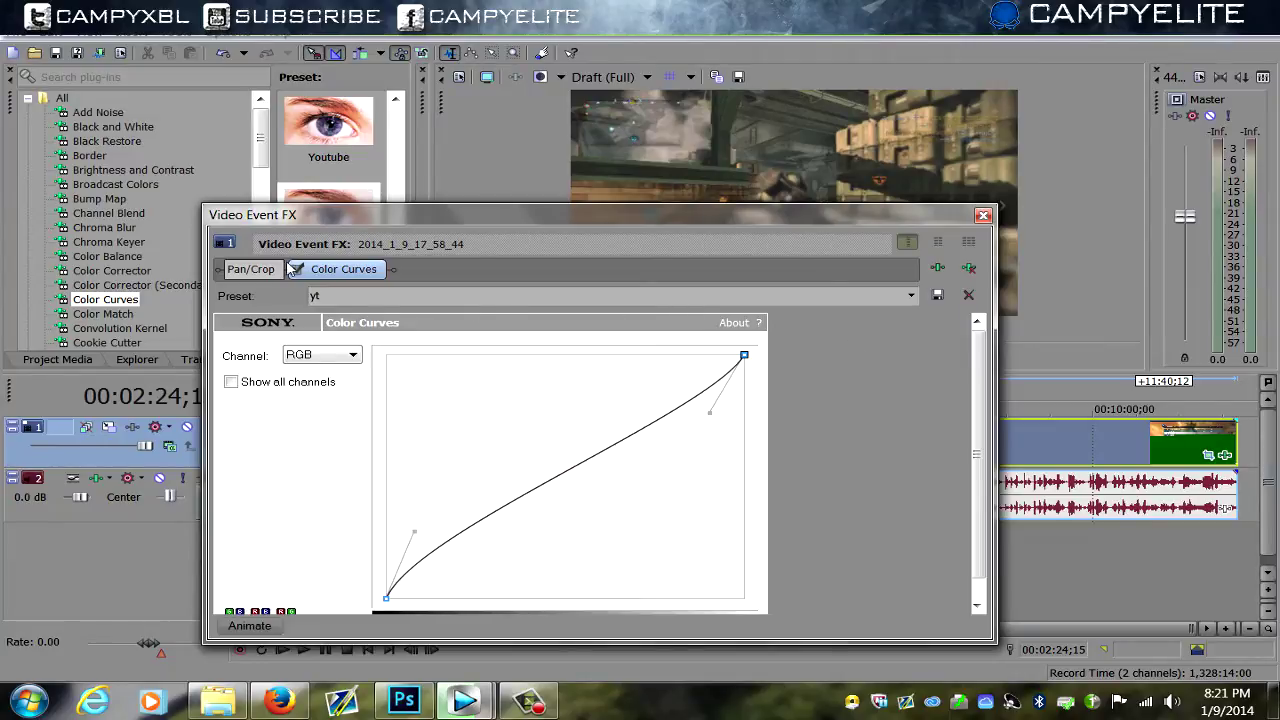
pyautogui.click(983, 215)
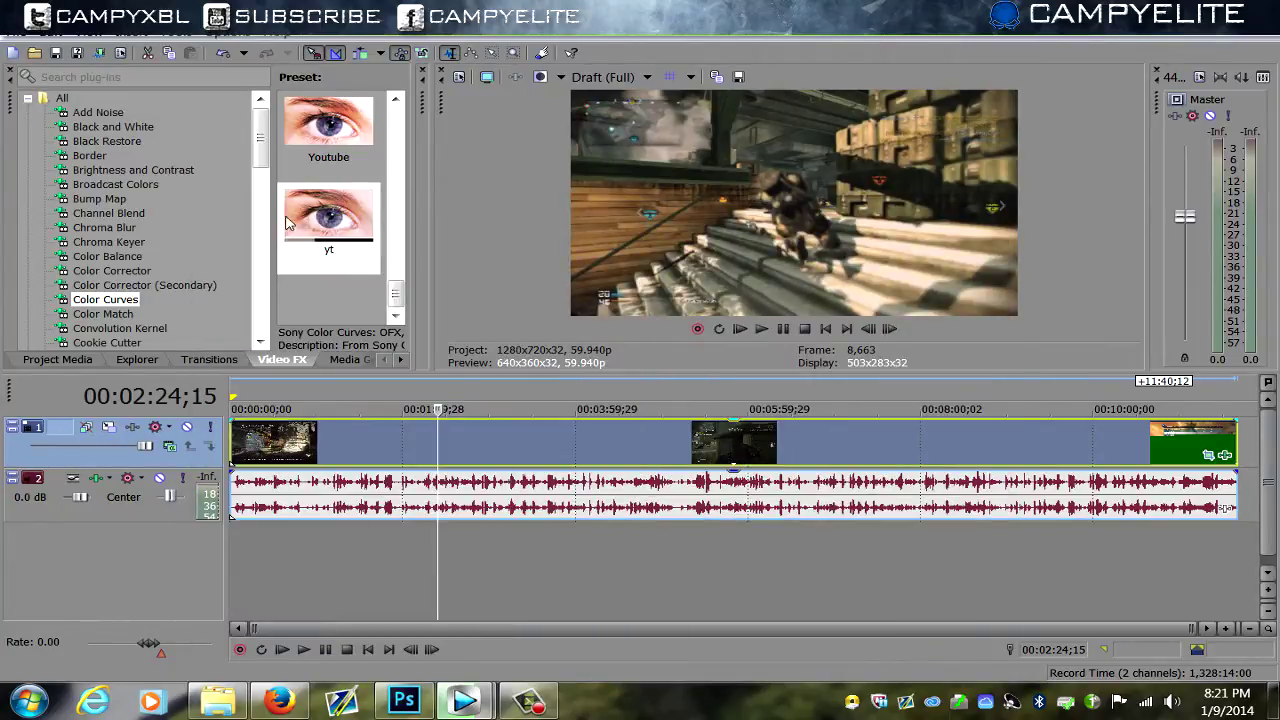
# Add the Youtube Color Curves preset to the same event
pyautogui.moveTo(300, 130); pyautogui.dragTo(535, 452)
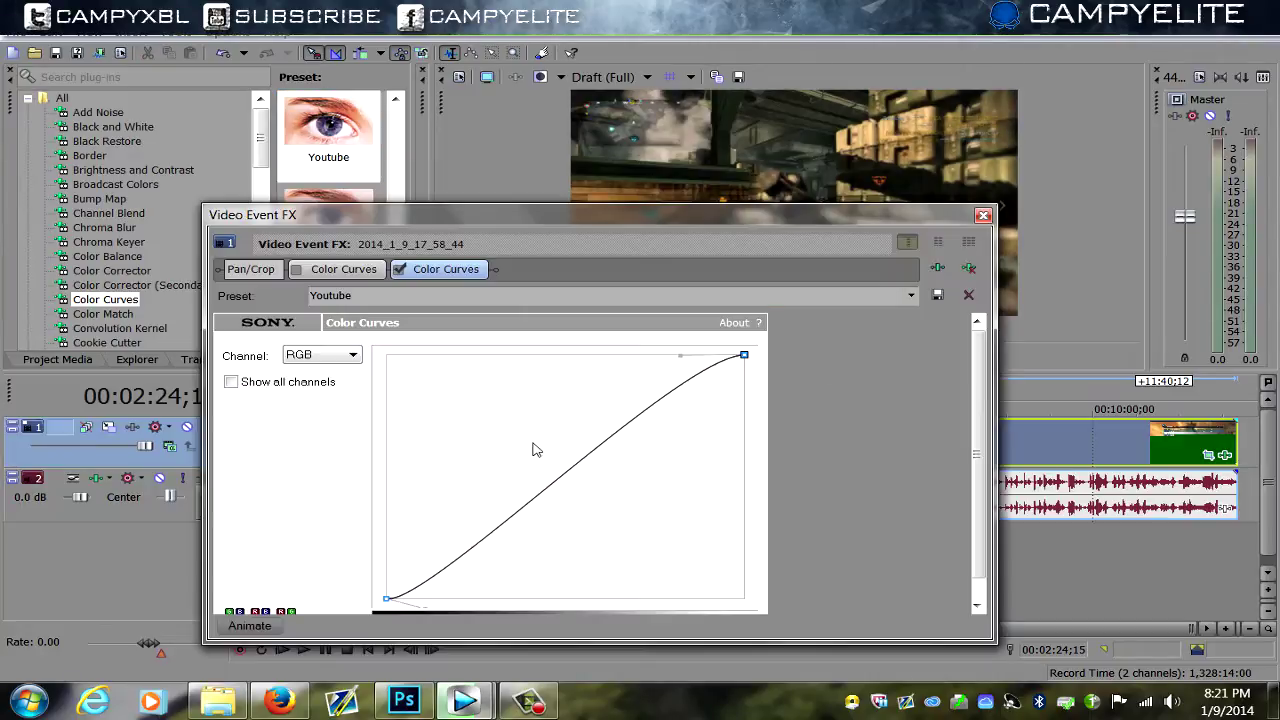
pyautogui.click(983, 216)
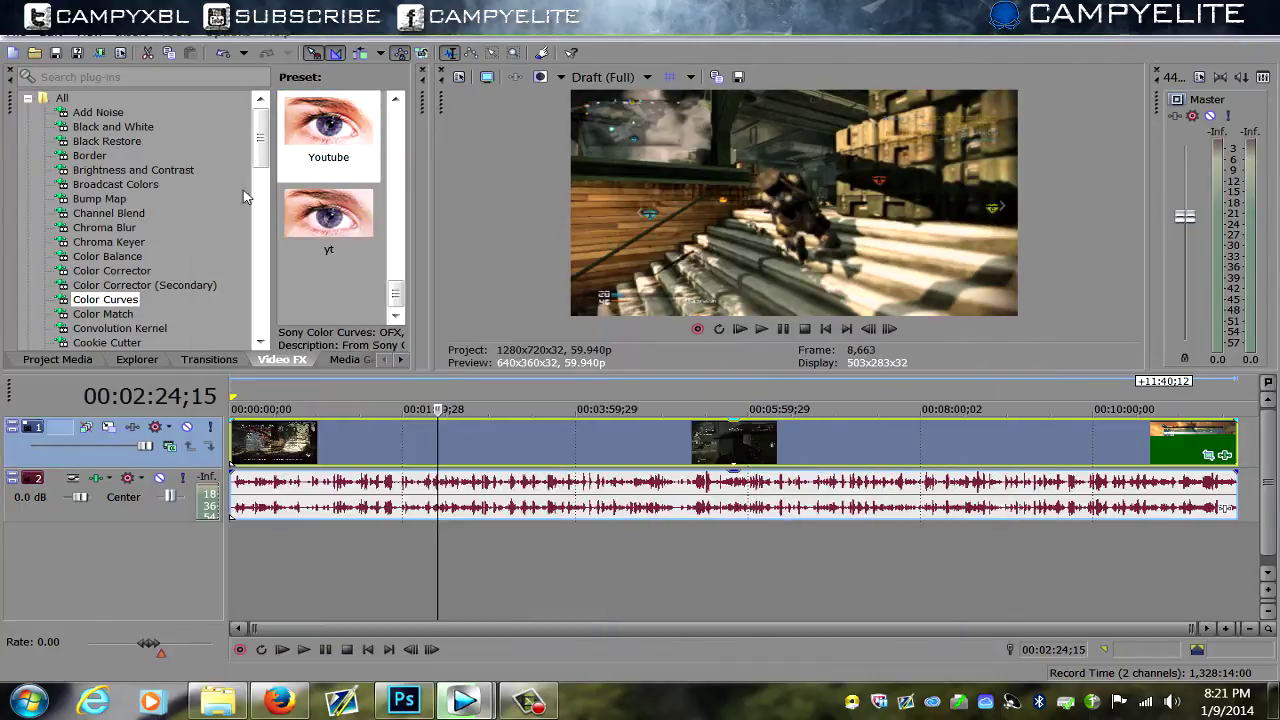
pyautogui.click(1209, 455)
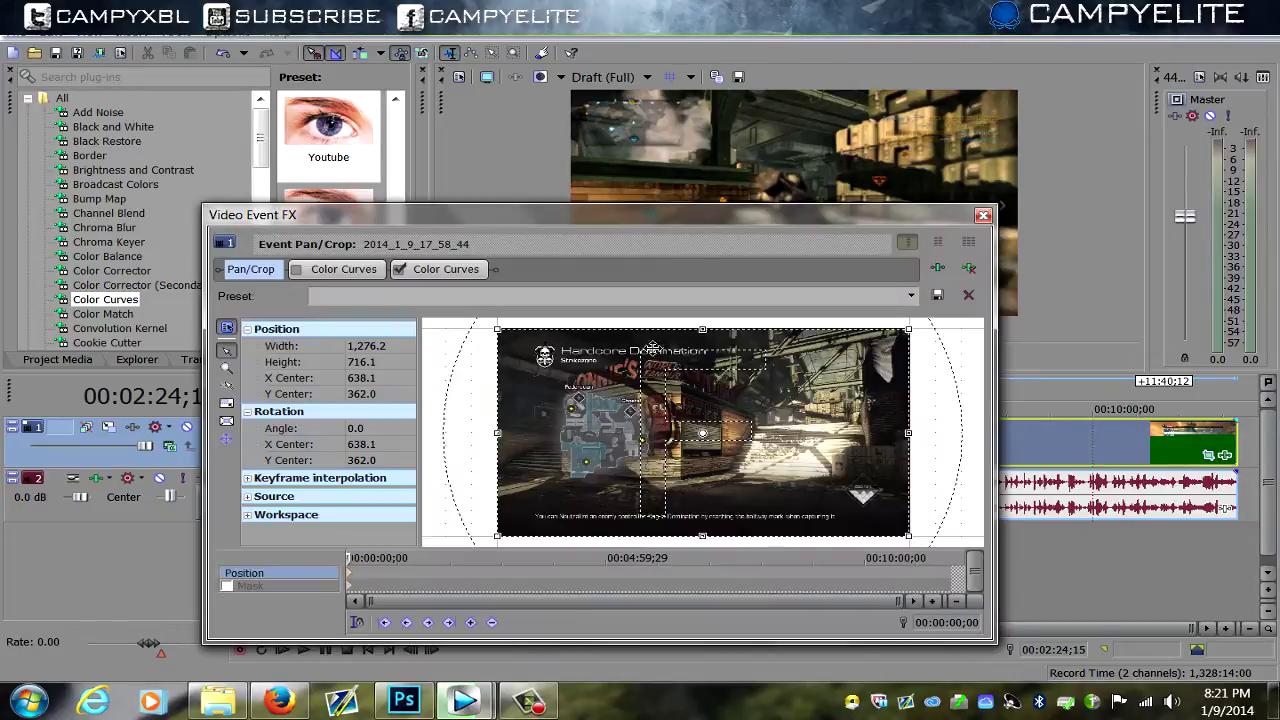
# Add a default Color Curves effect, pulling shadows down and highlights up into an S-curve
pyautogui.click(983, 216)
pyautogui.scroll(5, 395, 300)
pyautogui.moveTo(329, 128); pyautogui.dragTo(517, 458)
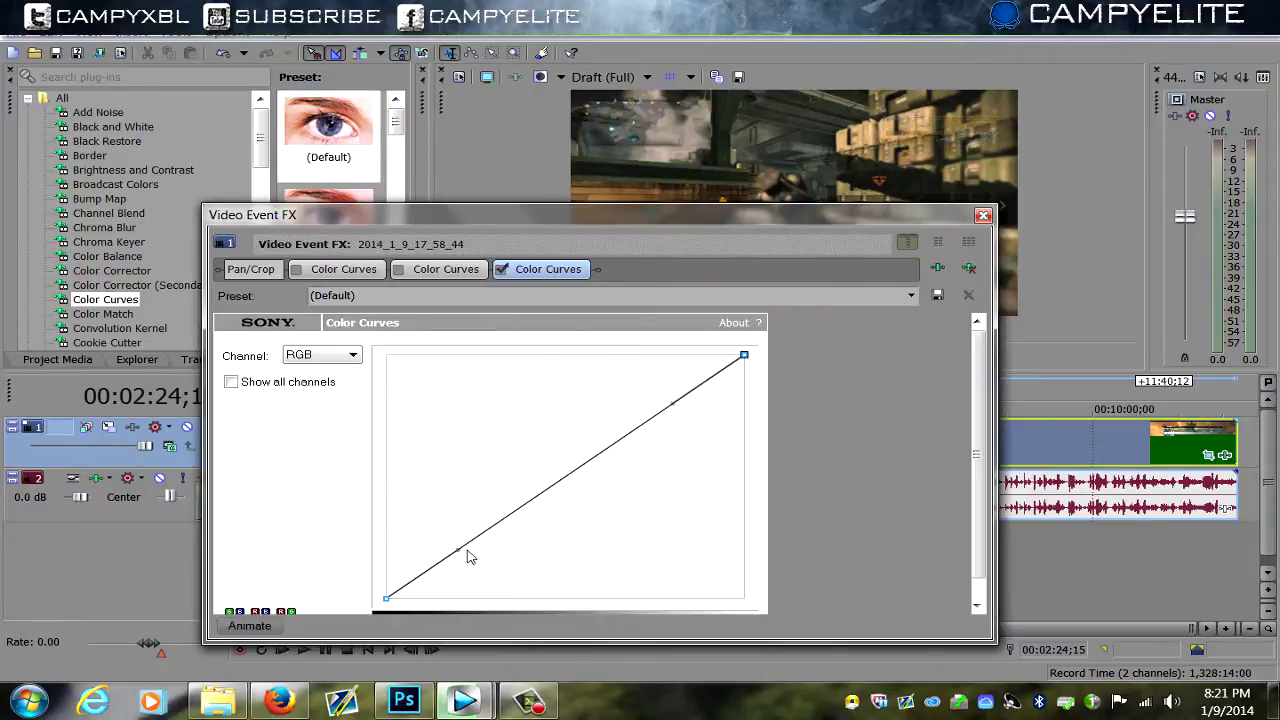
pyautogui.moveTo(466, 555); pyautogui.dragTo(414, 601)
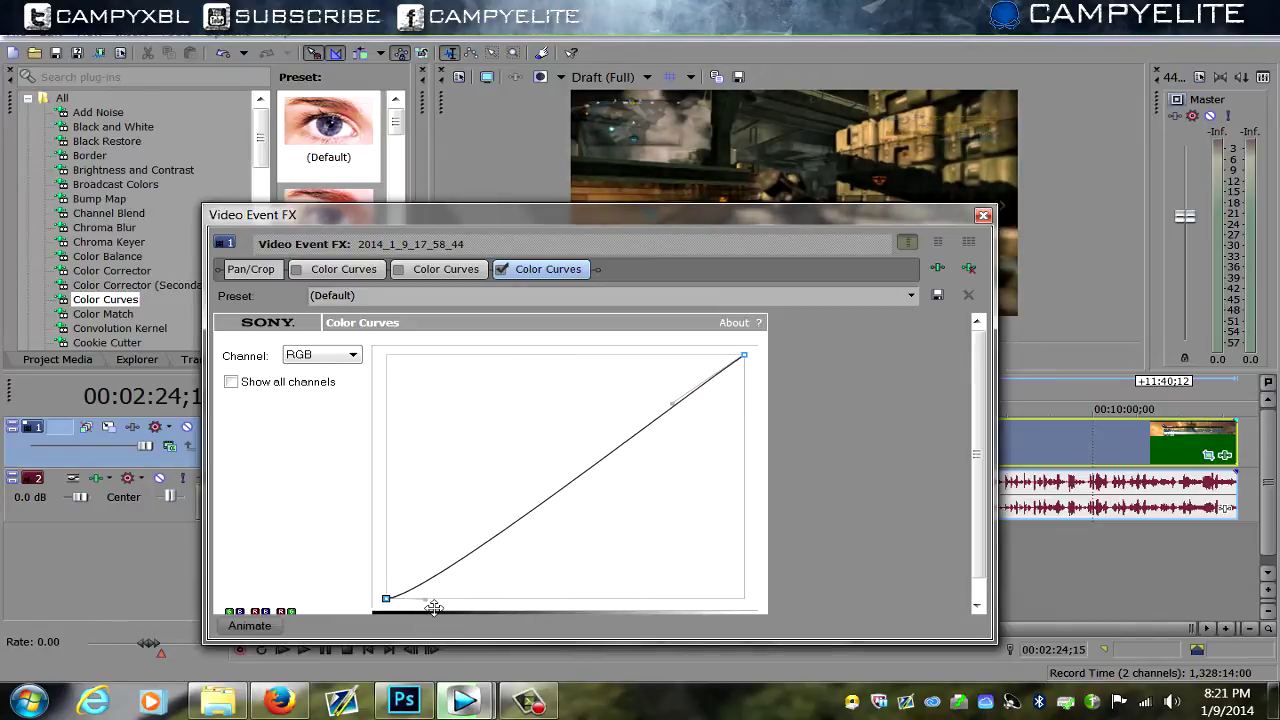
pyautogui.moveTo(681, 407); pyautogui.dragTo(681, 366)
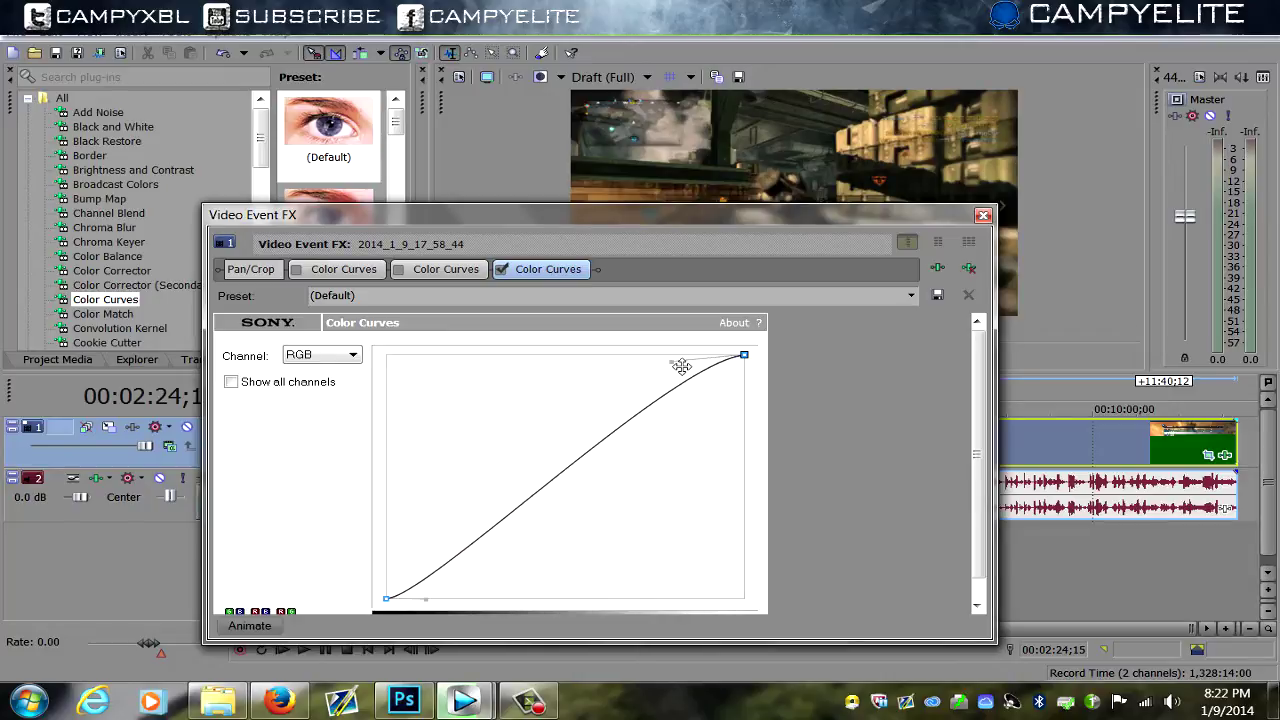
pyautogui.click(983, 216)
pyautogui.click(601, 452)
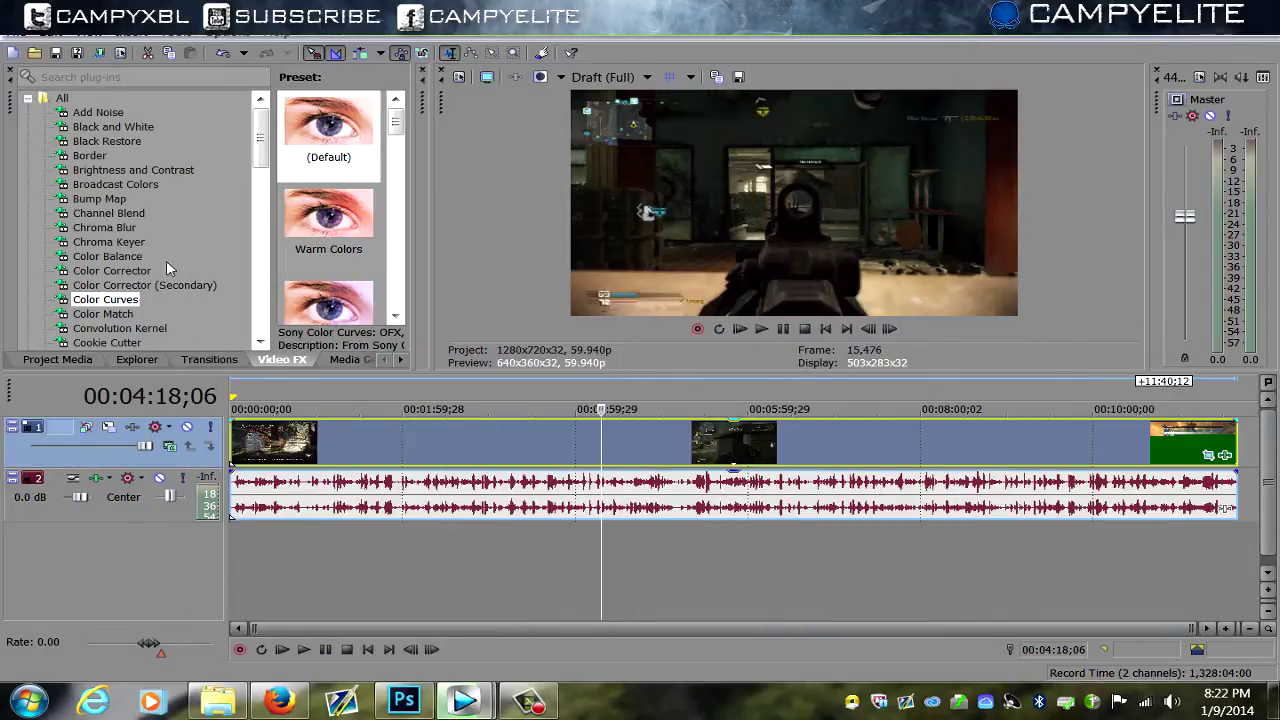
# Apply the yt Color Corrector preset to the gameplay clip
pyautogui.click(112, 272)
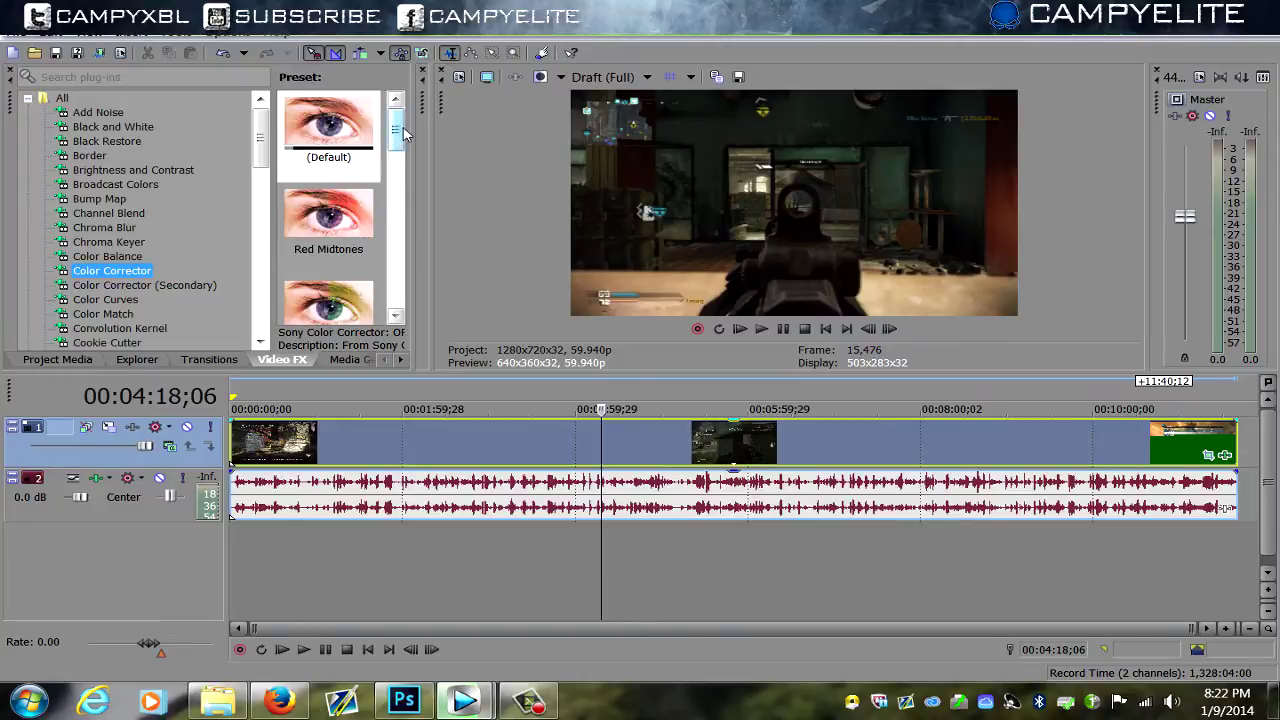
pyautogui.scroll(-5, 405, 133)
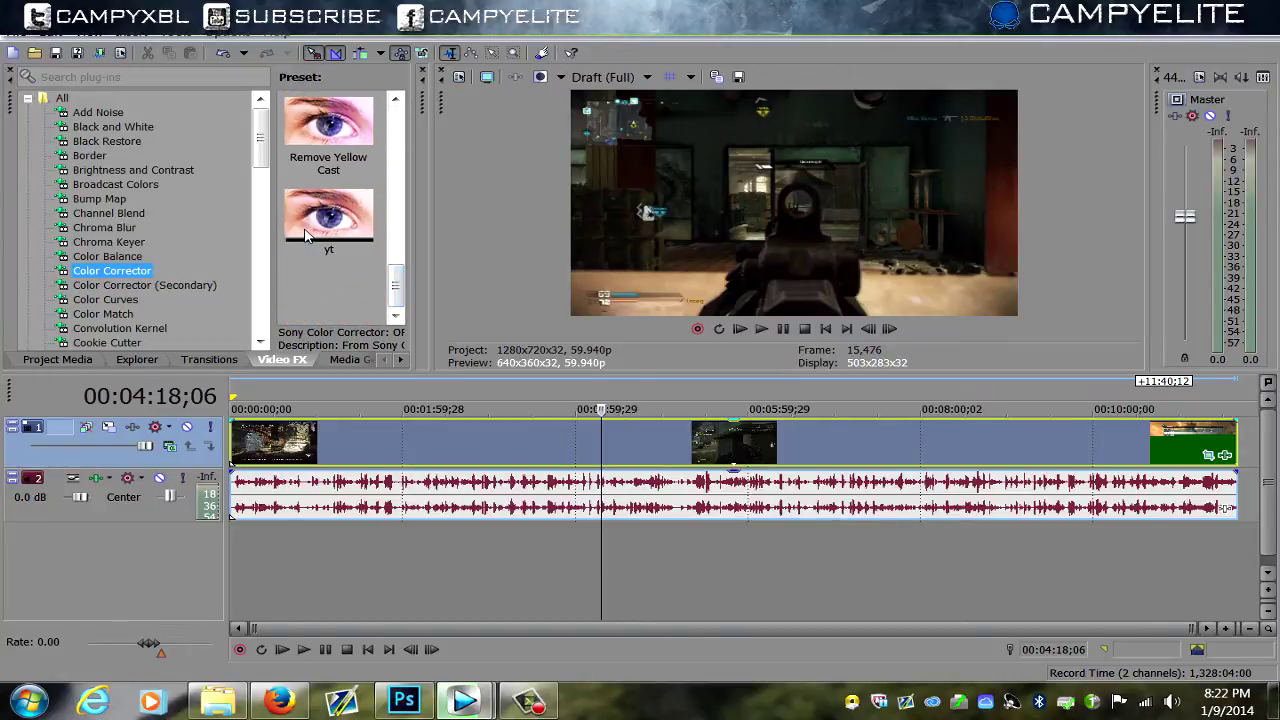
pyautogui.moveTo(307, 234); pyautogui.dragTo(480, 445)
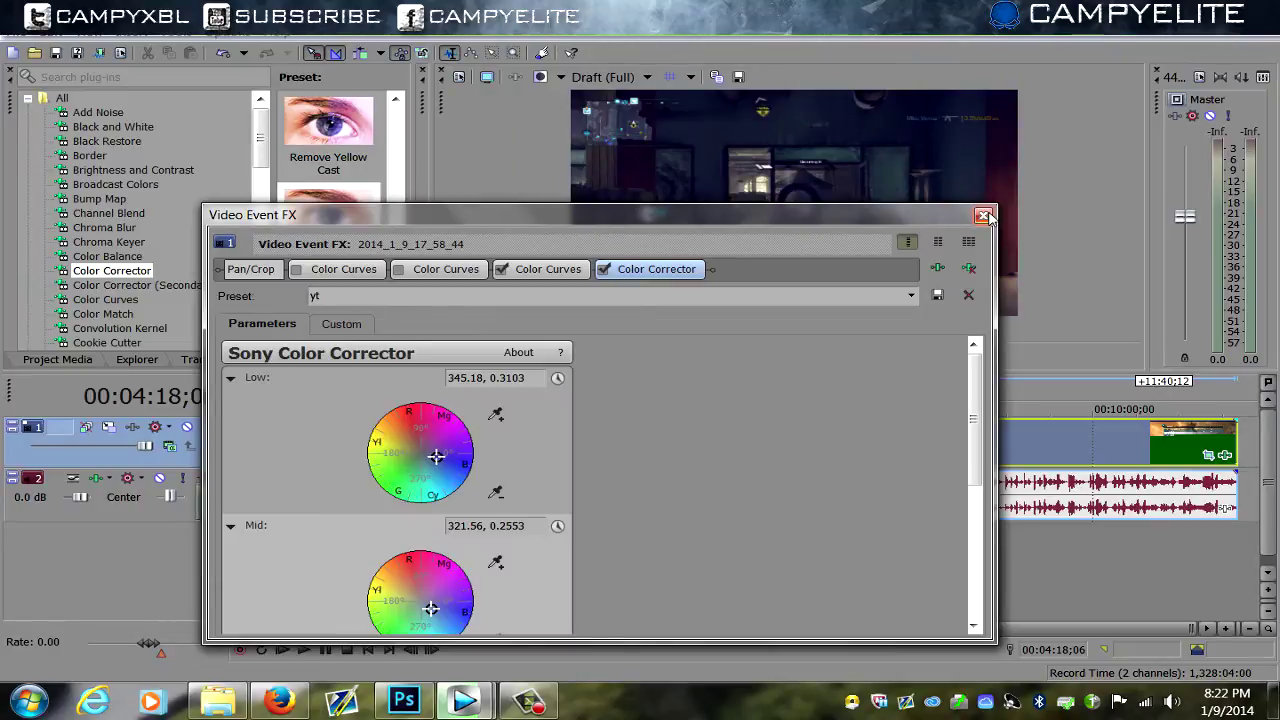
pyautogui.click(984, 216)
# Check the clip's properties, then add a second yt Color Corrector and review its wheels
pyautogui.rightClick(1150, 446)
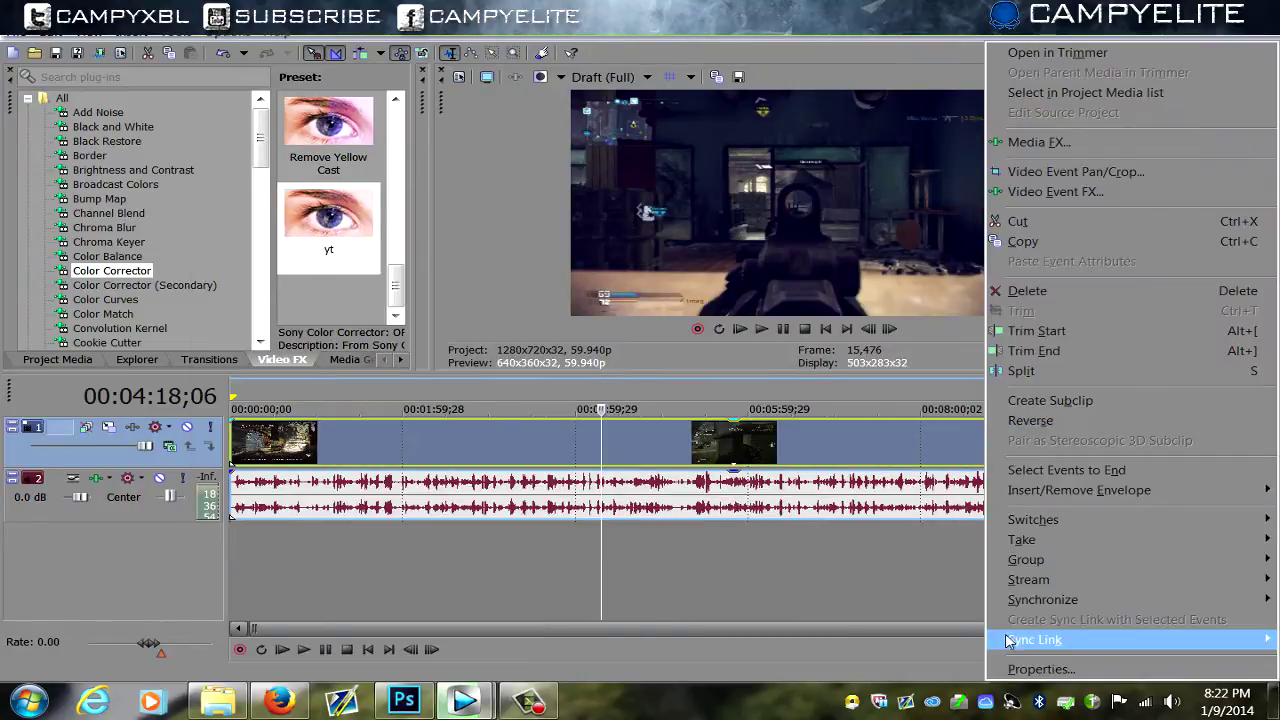
pyautogui.click(1035, 669)
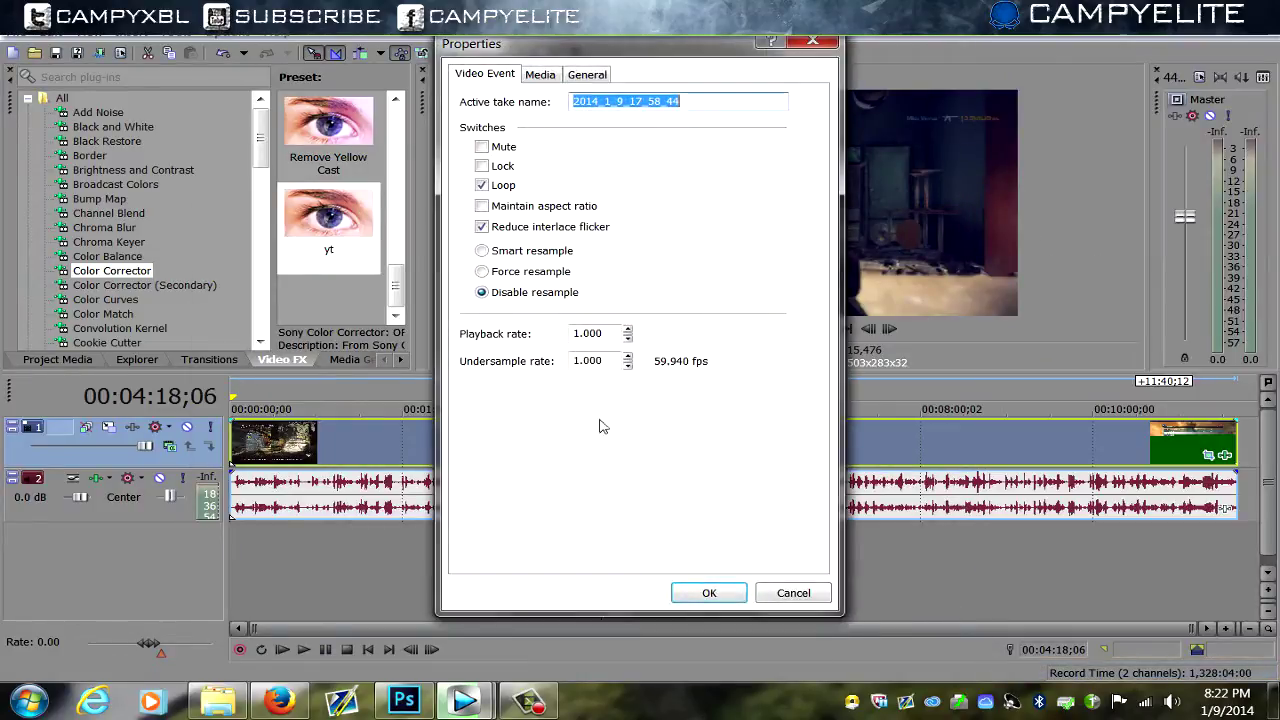
pyautogui.click(813, 41)
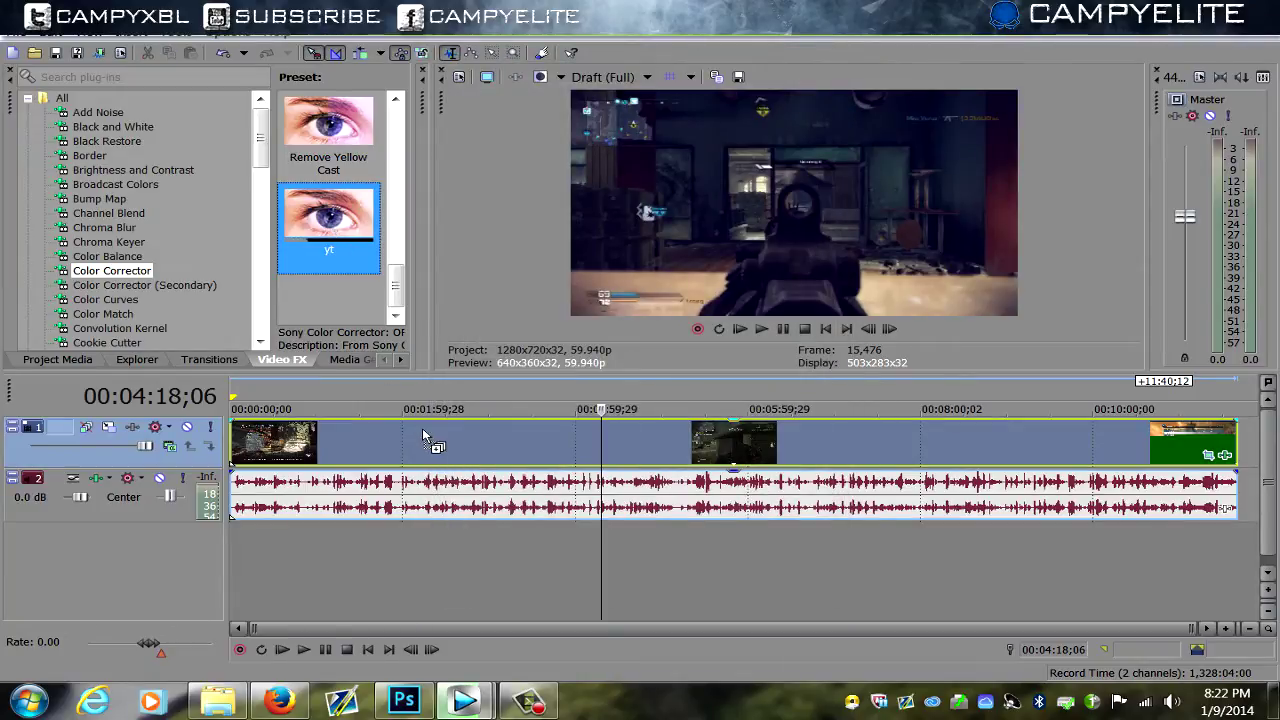
pyautogui.moveTo(422, 432); pyautogui.dragTo(423, 433)
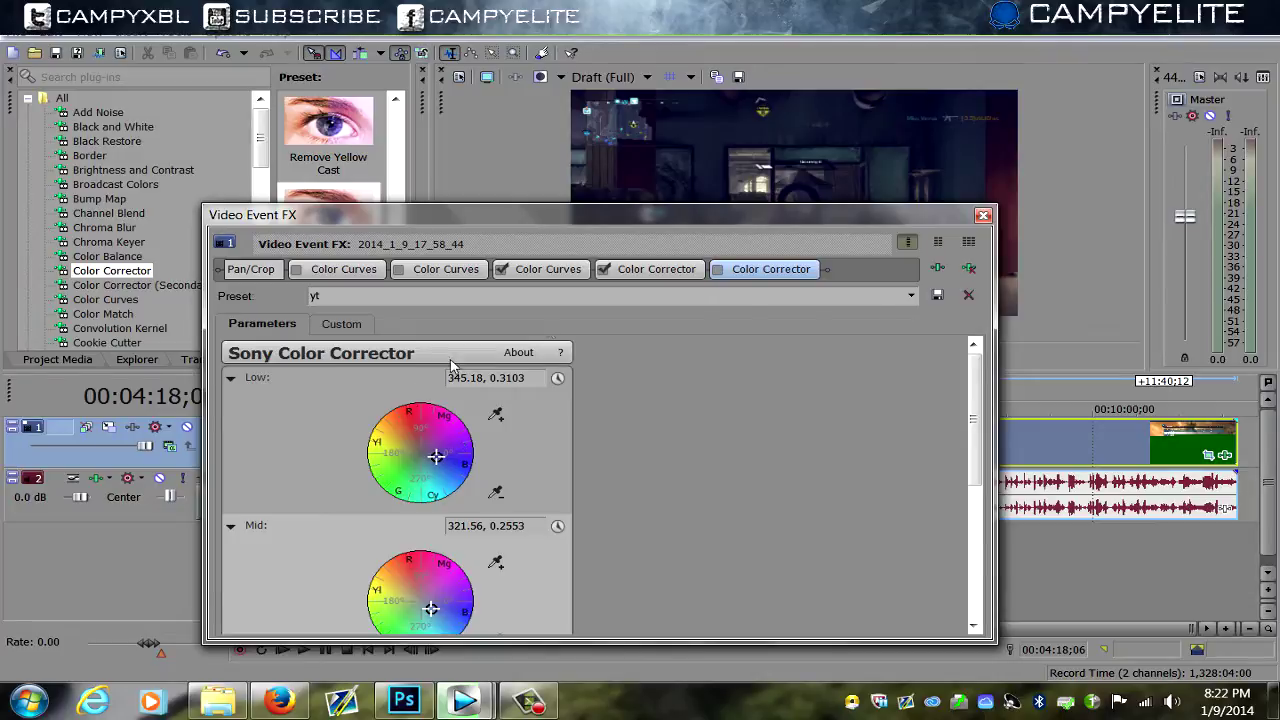
pyautogui.moveTo(973, 395); pyautogui.dragTo(970, 483)
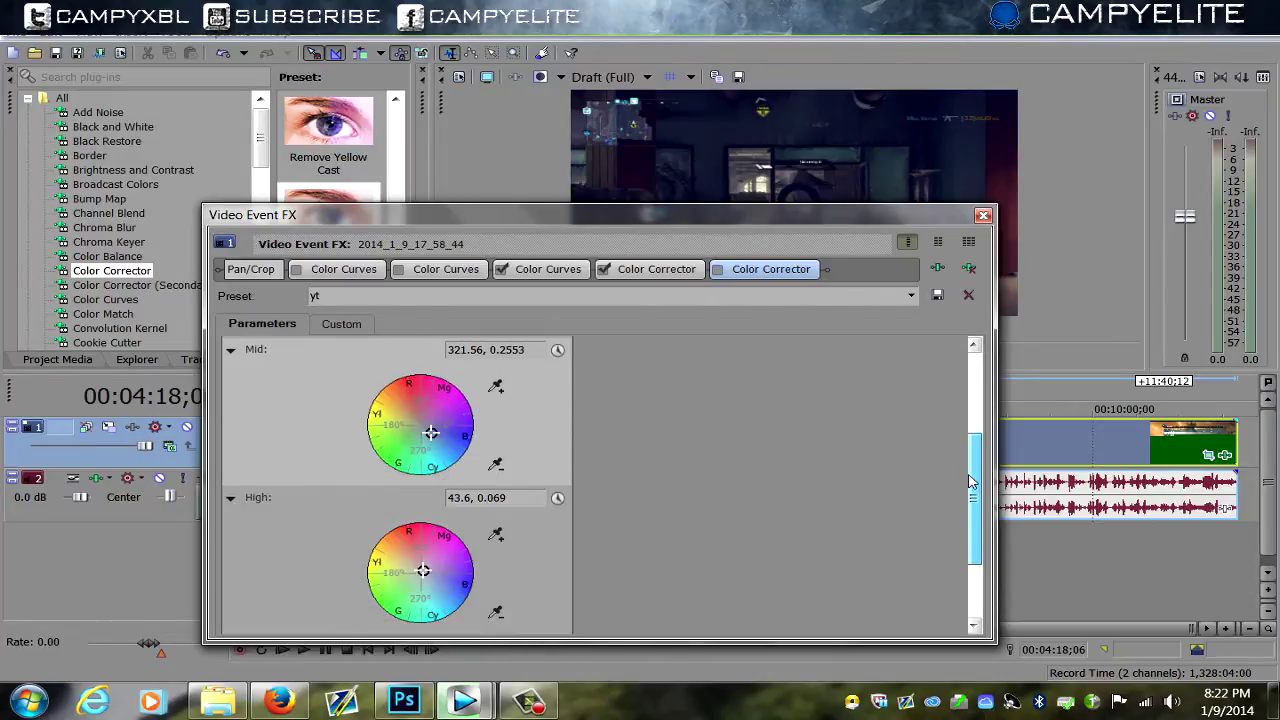
pyautogui.click(983, 215)
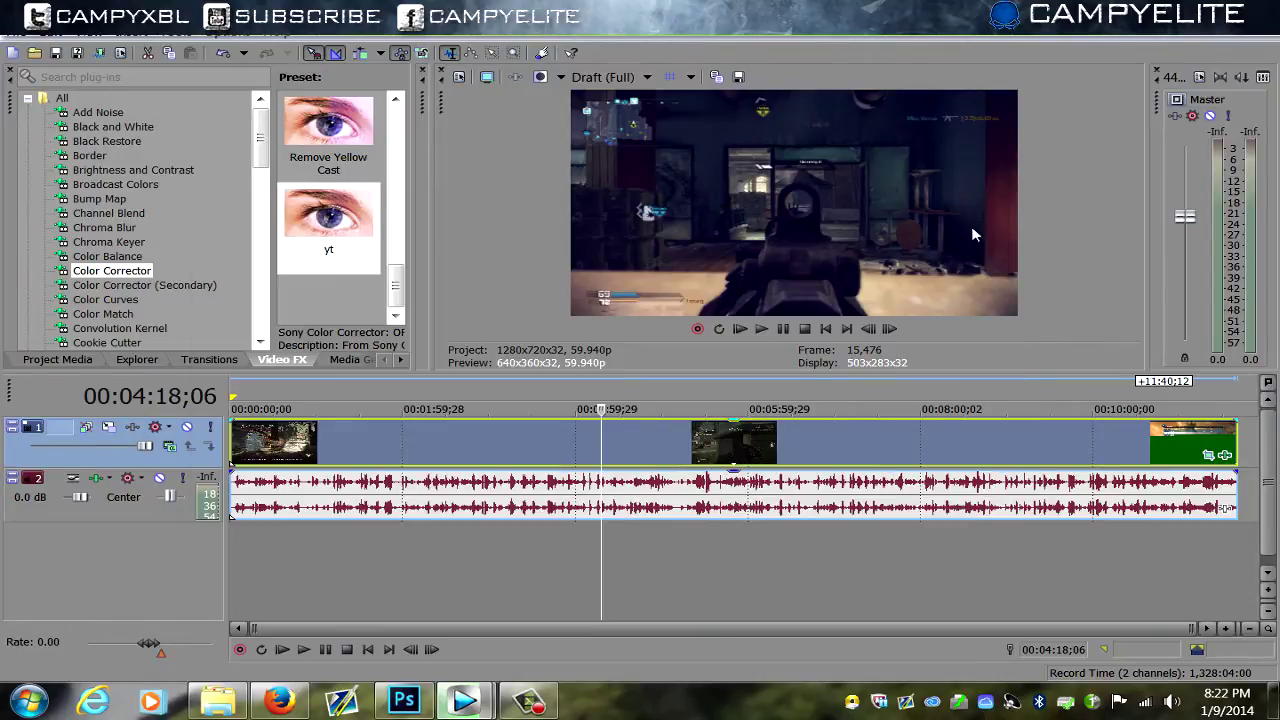
# Drag the Sharpen 'yt' preset (amount 0.007) onto the gameplay video event, then close Video Event FX
pyautogui.scroll(-10, 158, 201)
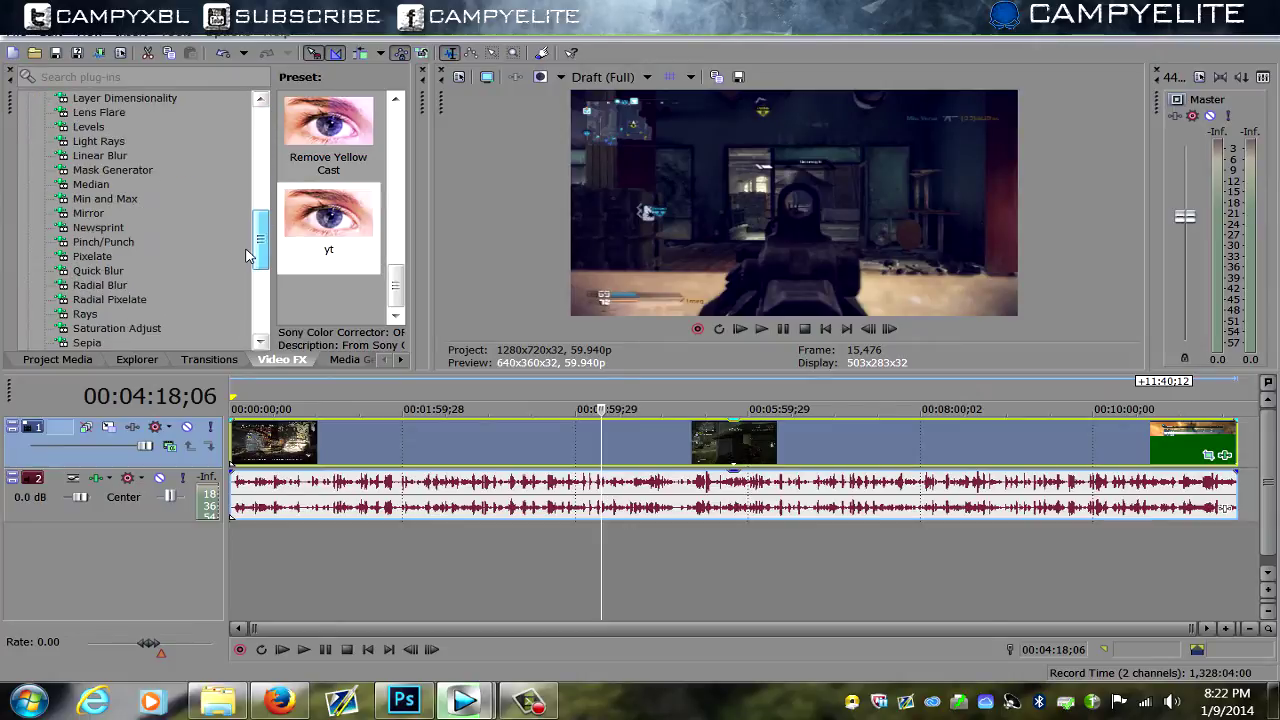
pyautogui.scroll(-5, 163, 186)
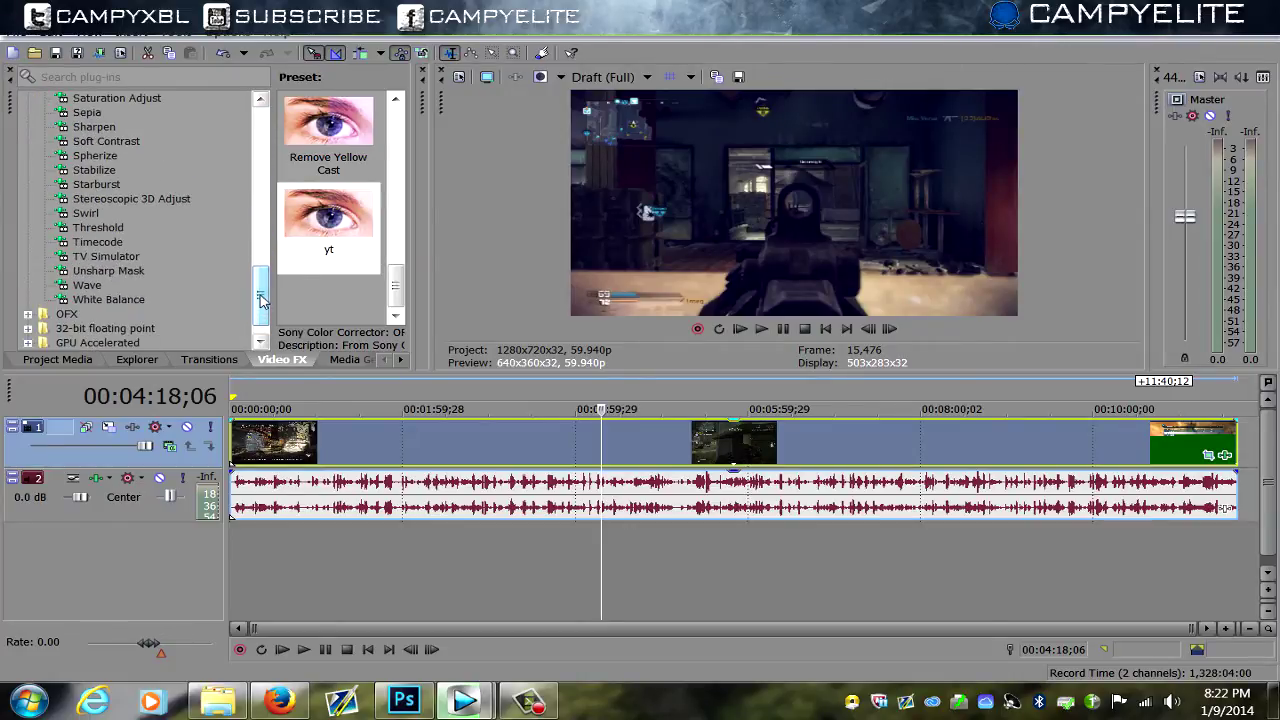
pyautogui.scroll(1, 130, 255)
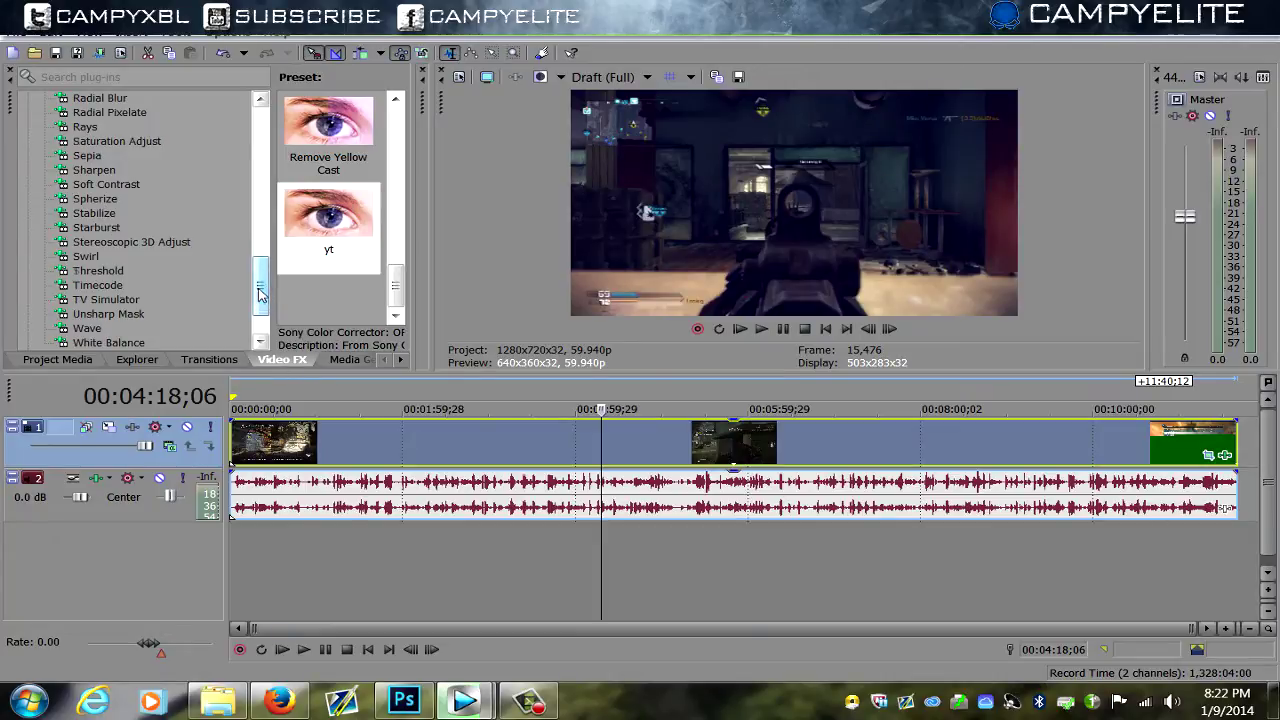
pyautogui.moveTo(263, 298); pyautogui.dragTo(263, 294)
pyautogui.click(112, 214)
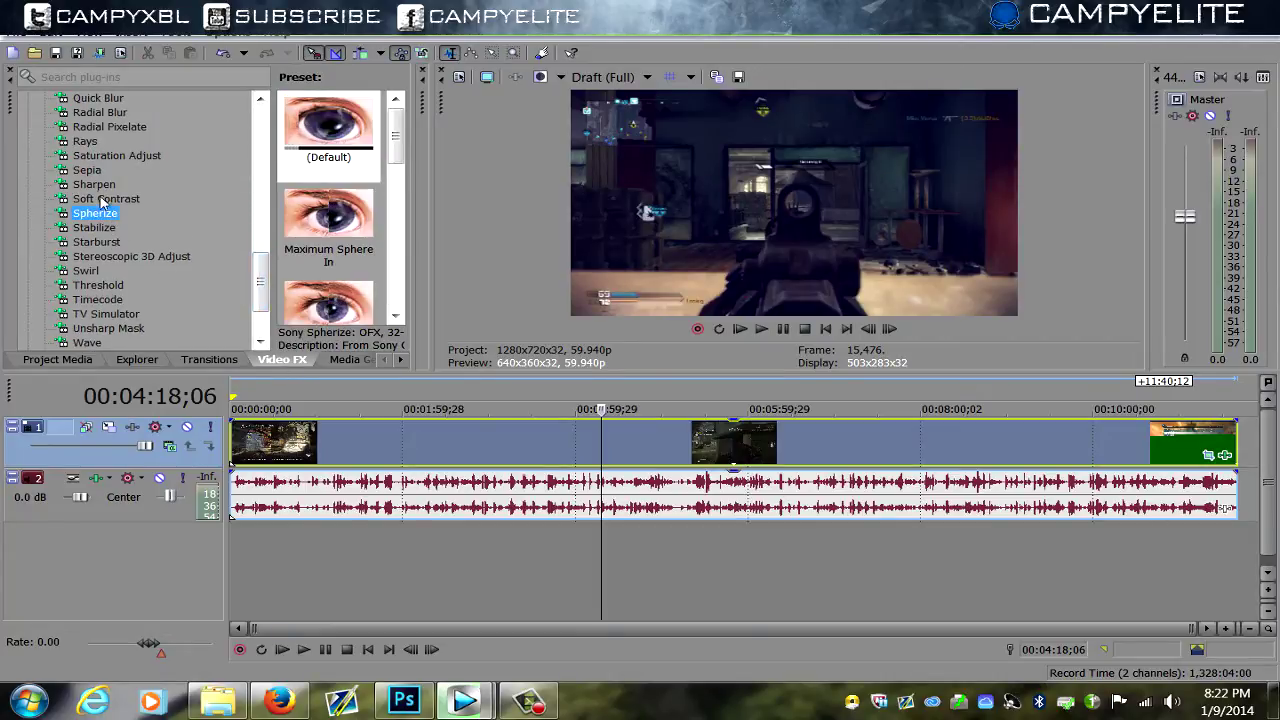
pyautogui.click(100, 190)
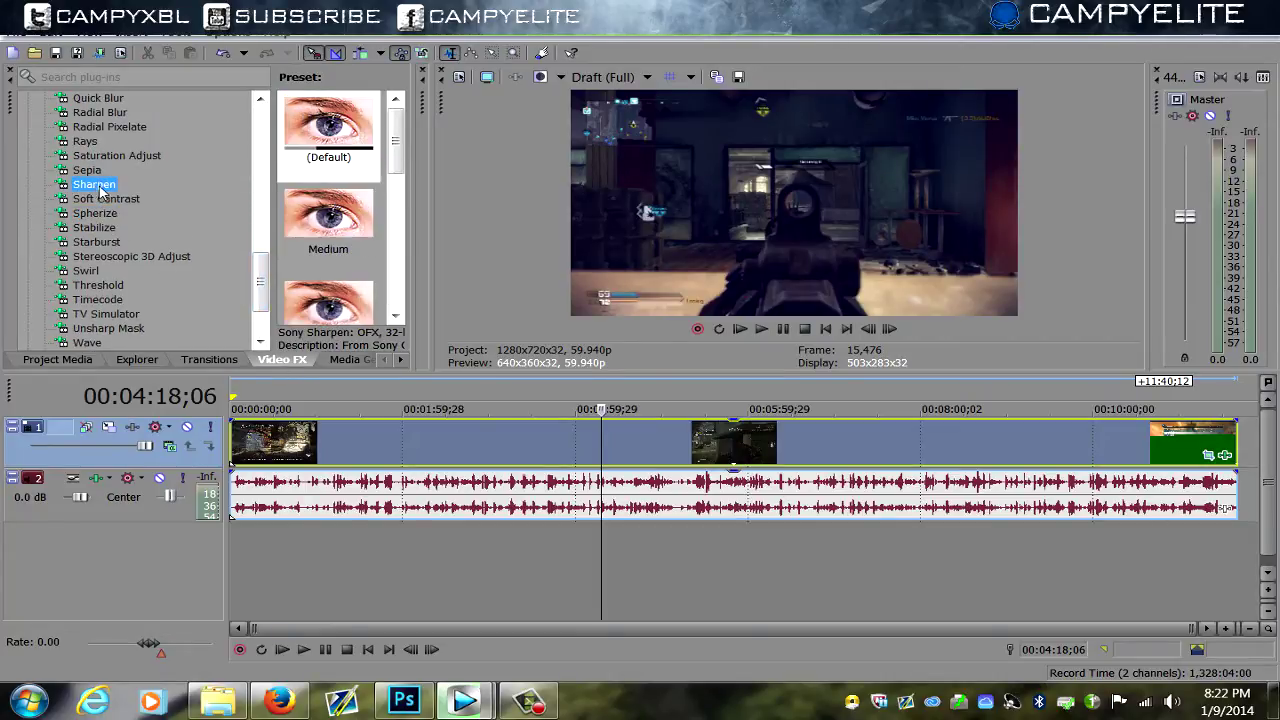
pyautogui.click(399, 215)
pyautogui.scroll(-2, 373, 270)
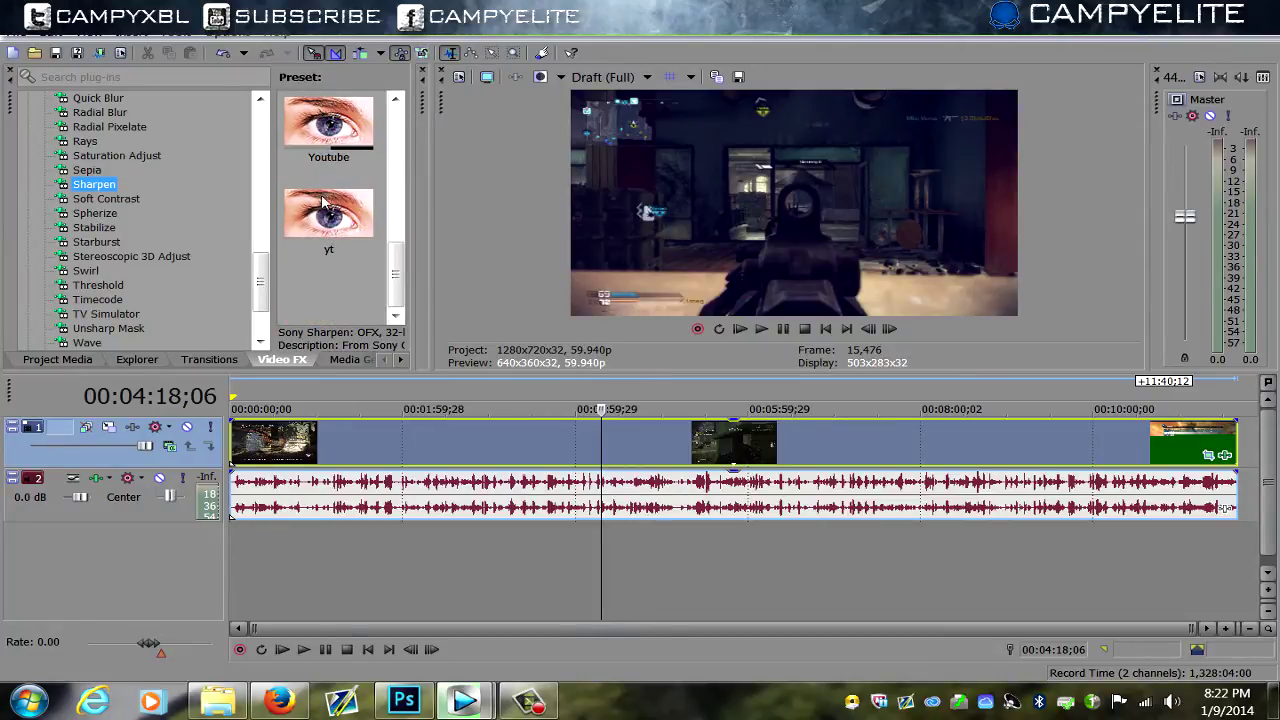
pyautogui.moveTo(338, 233); pyautogui.dragTo(460, 445)
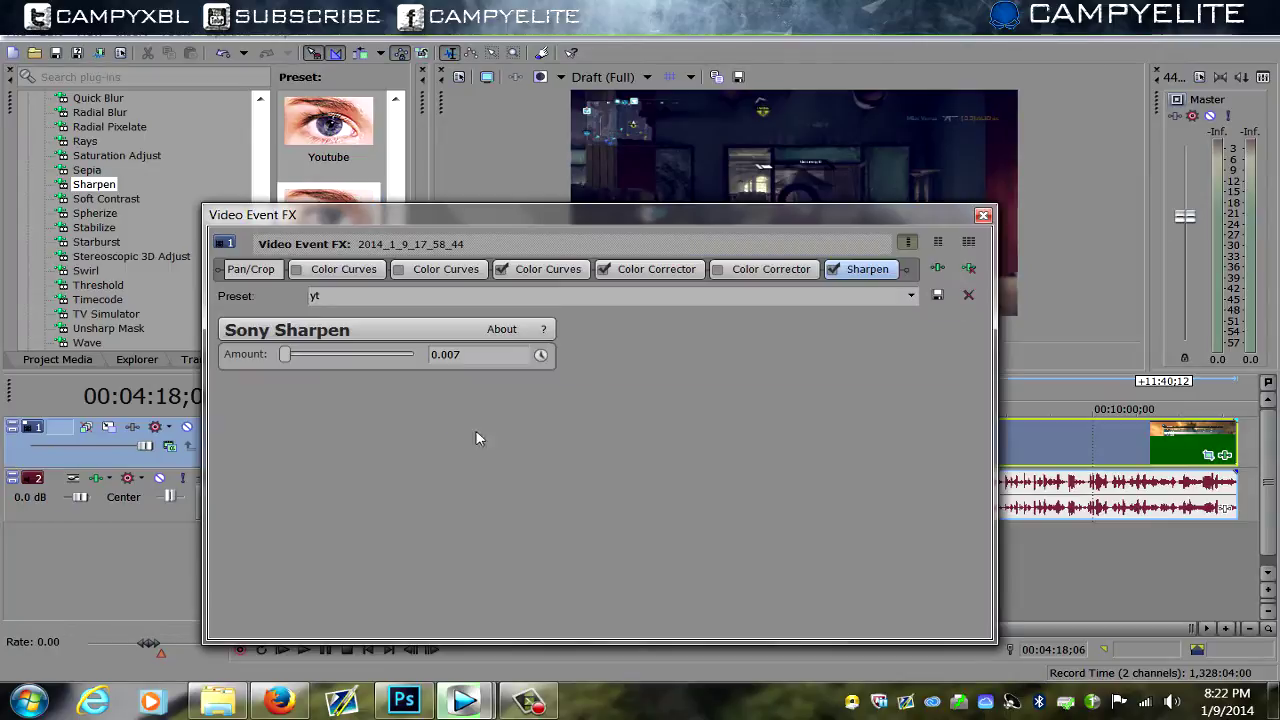
pyautogui.click(983, 216)
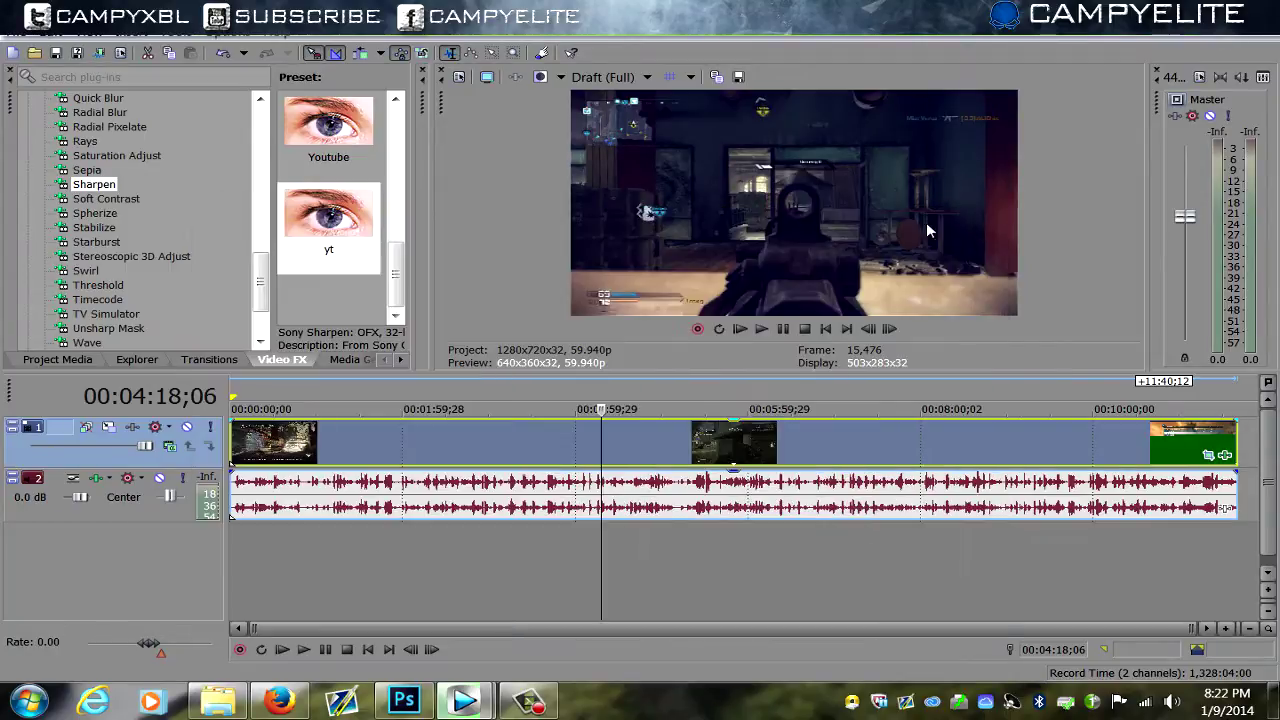
# Set the preview quality to Best (Full)
pyautogui.click(610, 77)
pyautogui.moveTo(627, 157)
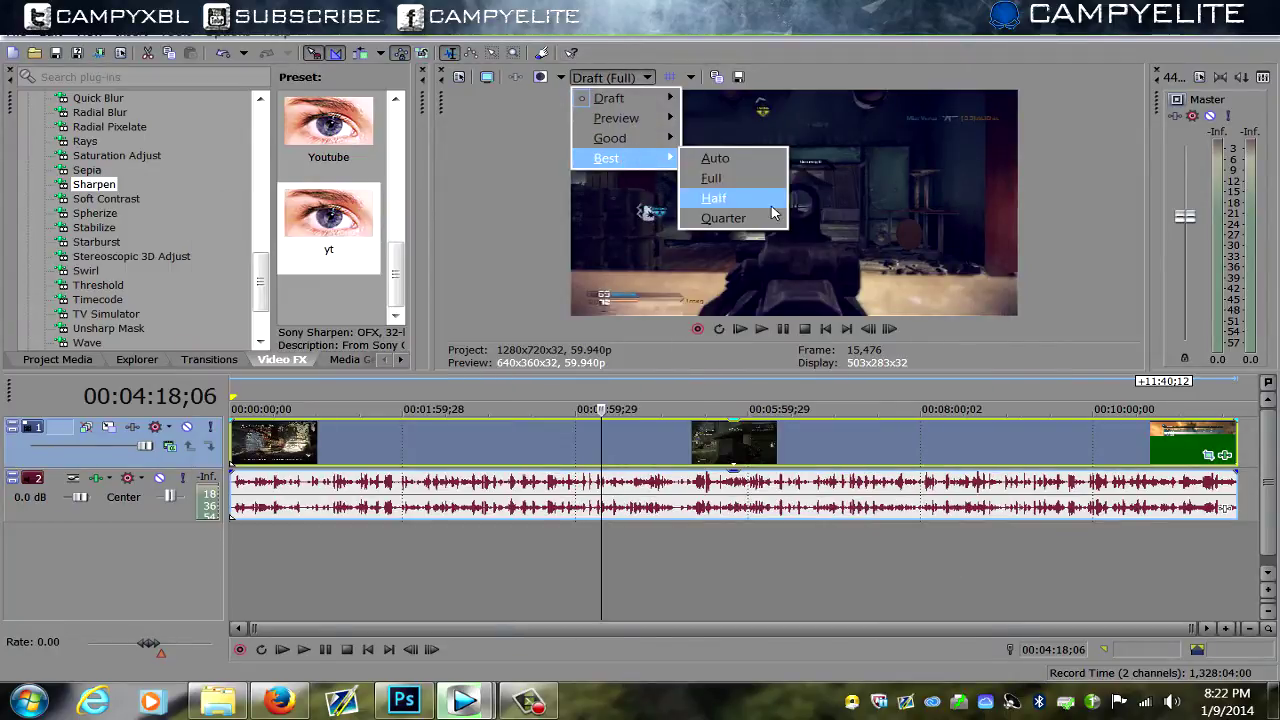
pyautogui.click(735, 195)
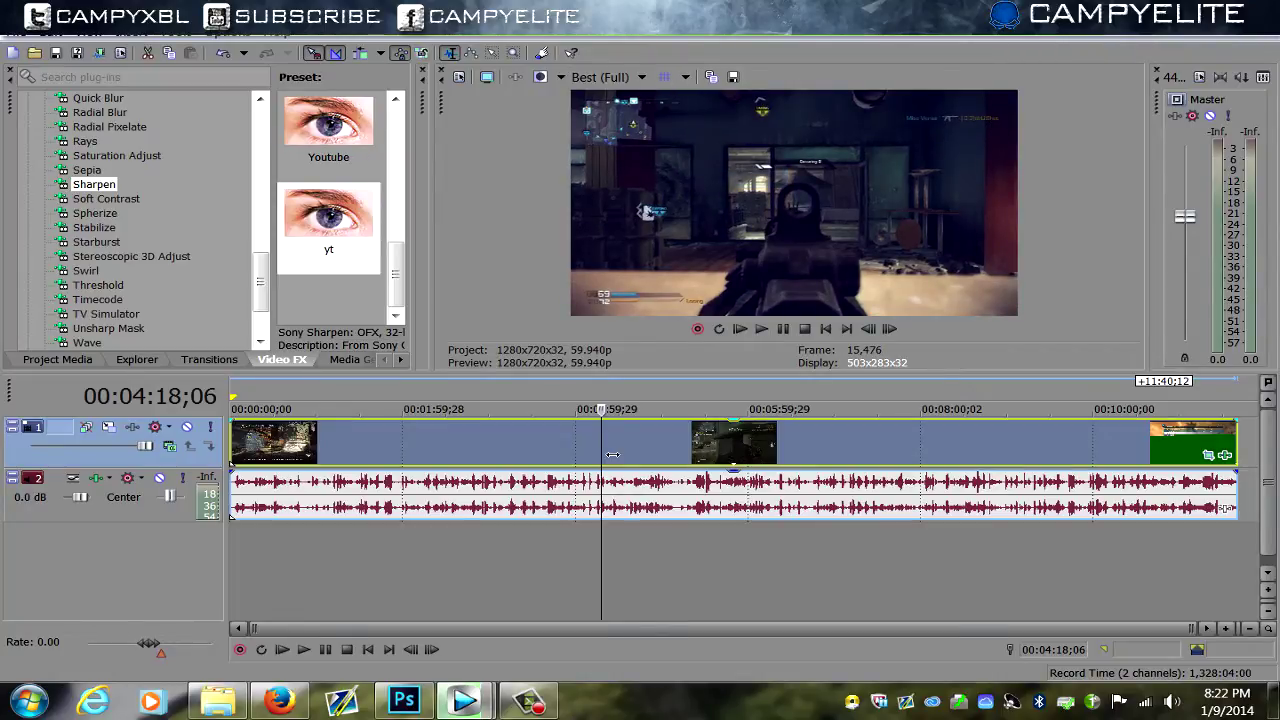
# Scrub the timeline to check the footage, including around 00:04:39;23
pyautogui.moveTo(612, 455); pyautogui.dragTo(442, 455)
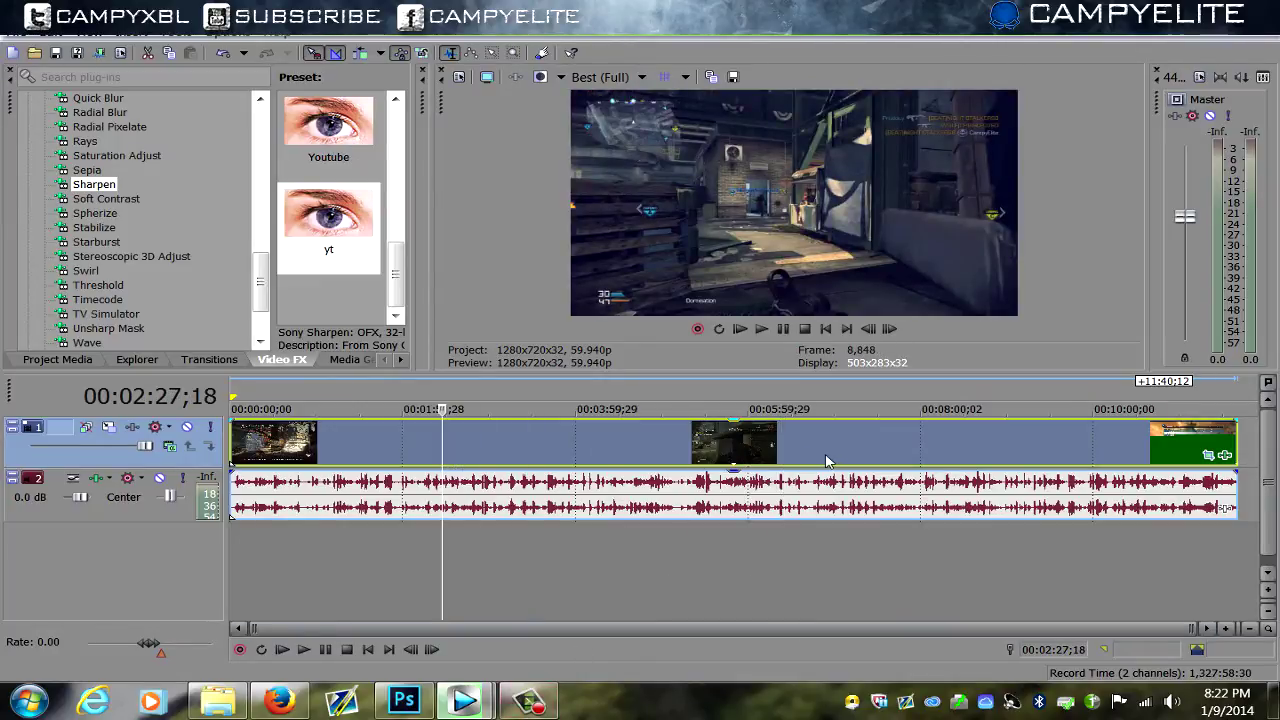
pyautogui.click(633, 455)
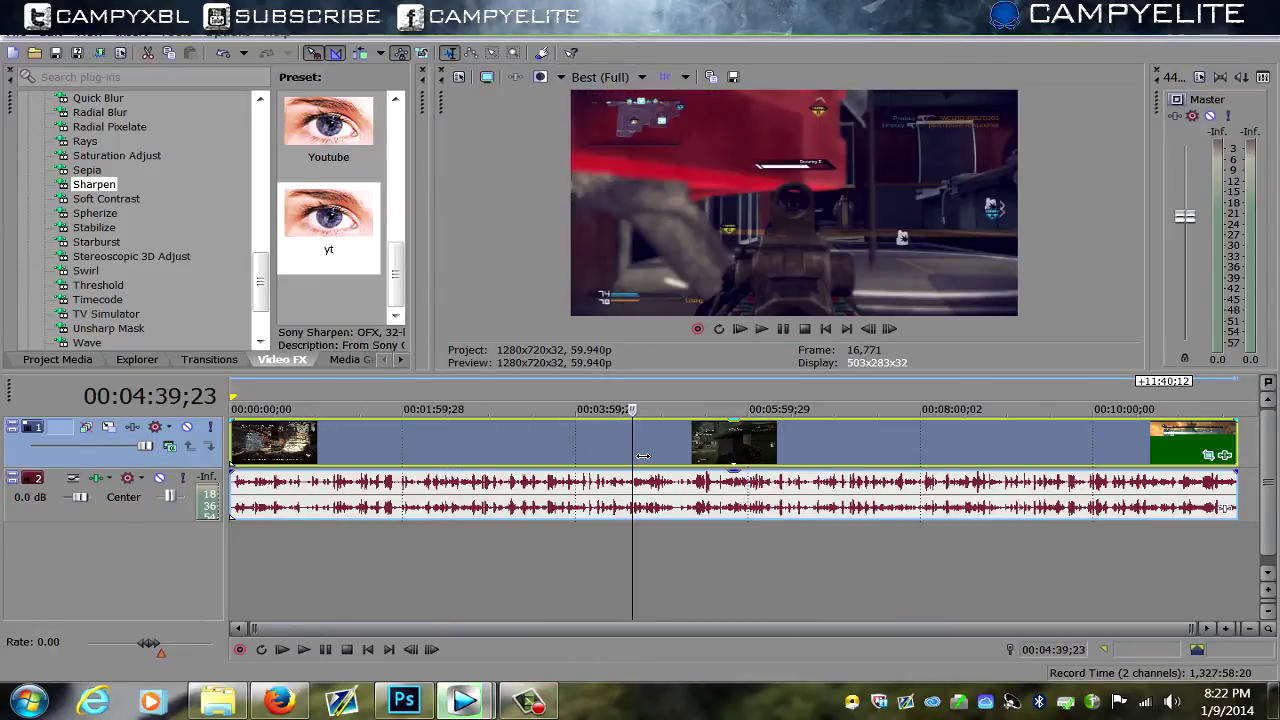
pyautogui.moveTo(643, 456); pyautogui.dragTo(392, 456)
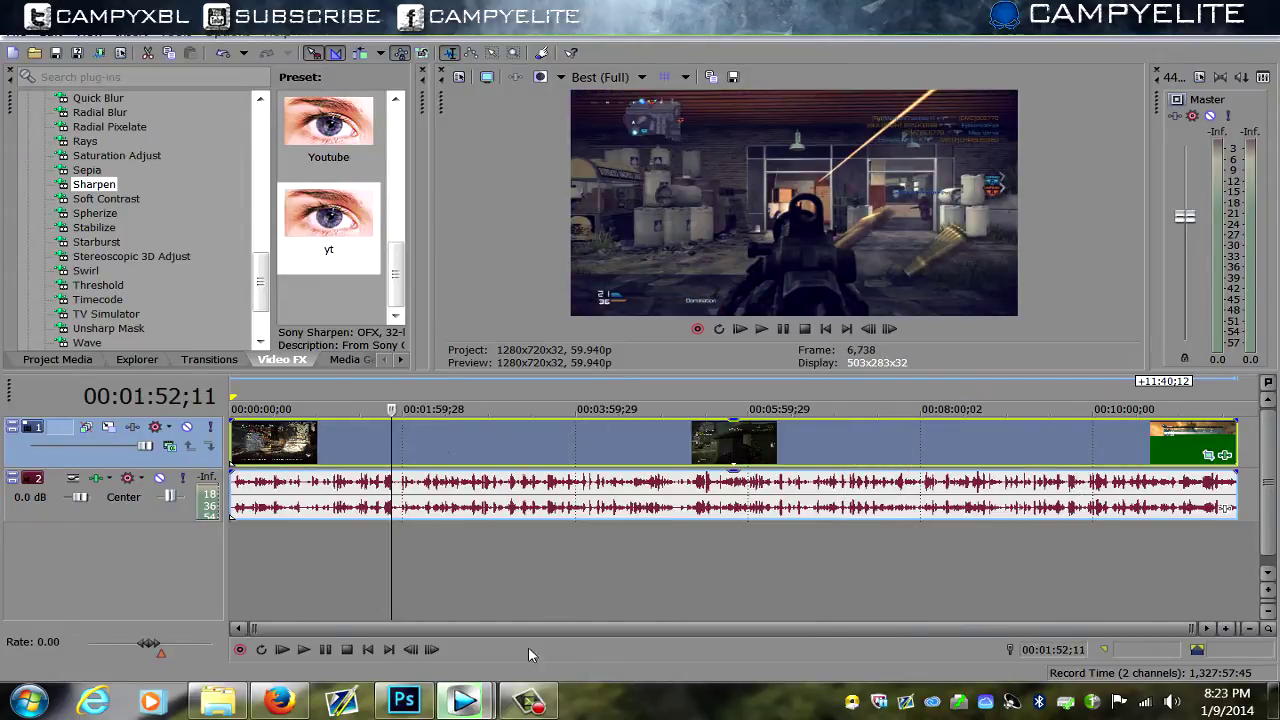
pyautogui.click(14, 32)
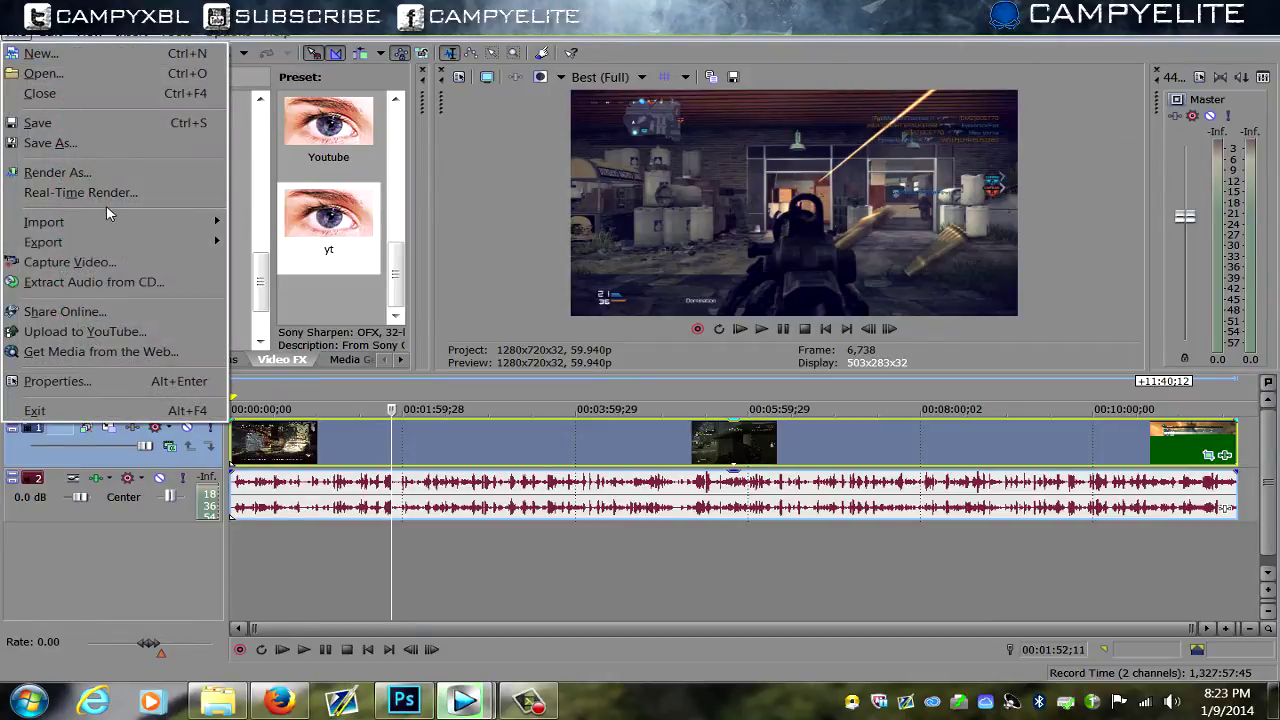
# In Render As, browse all formats, then filter to favourites and select the MainConcept AVC/AAC 'Youtube :)' template
pyautogui.click(57, 175)
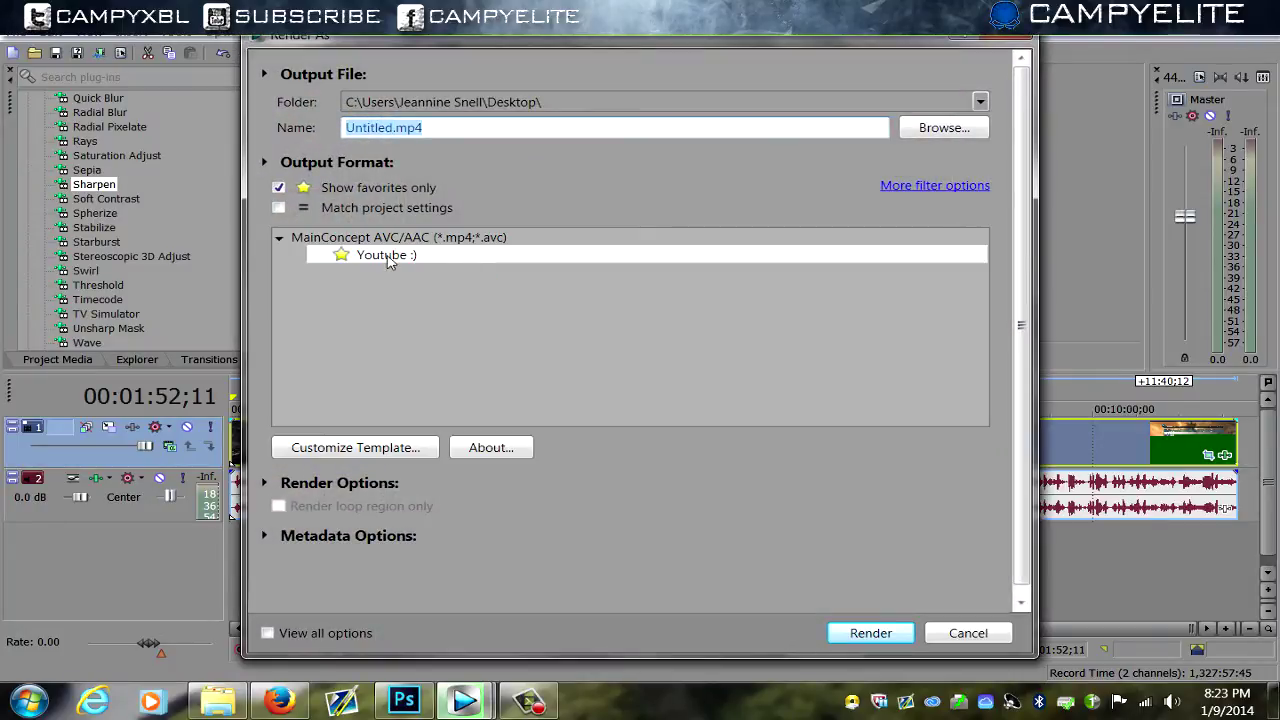
pyautogui.click(389, 258)
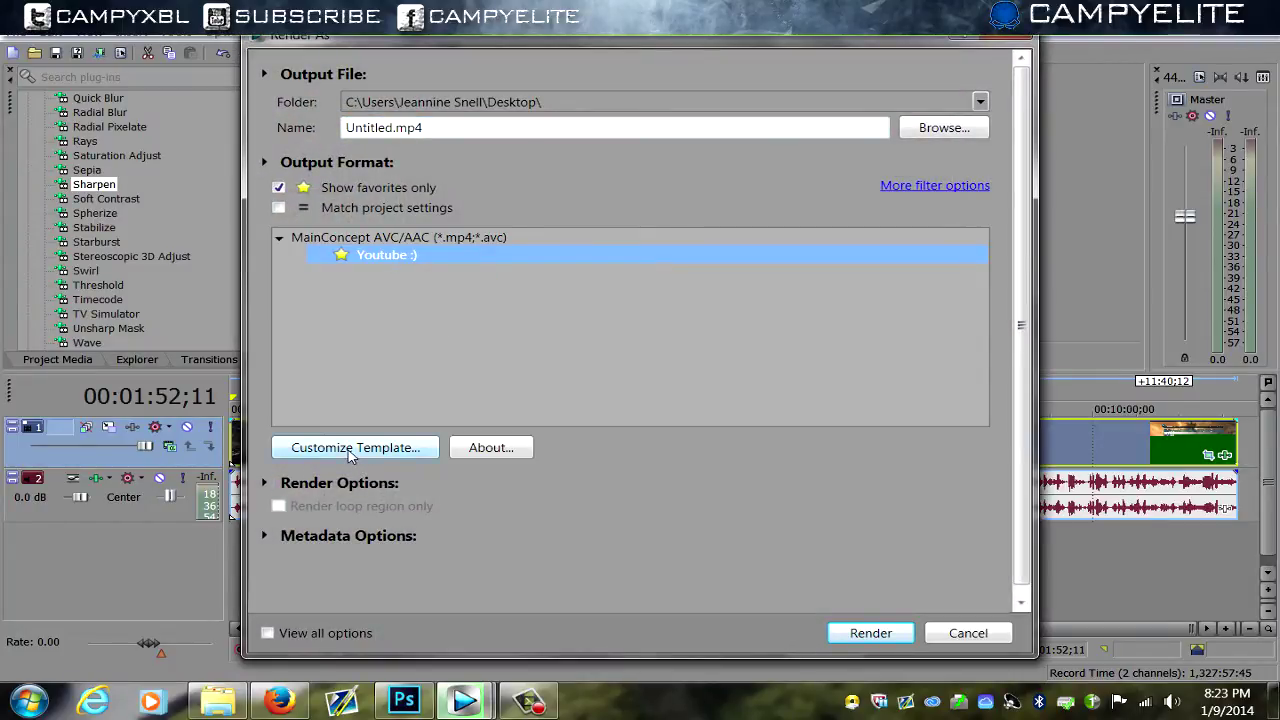
pyautogui.click(318, 242)
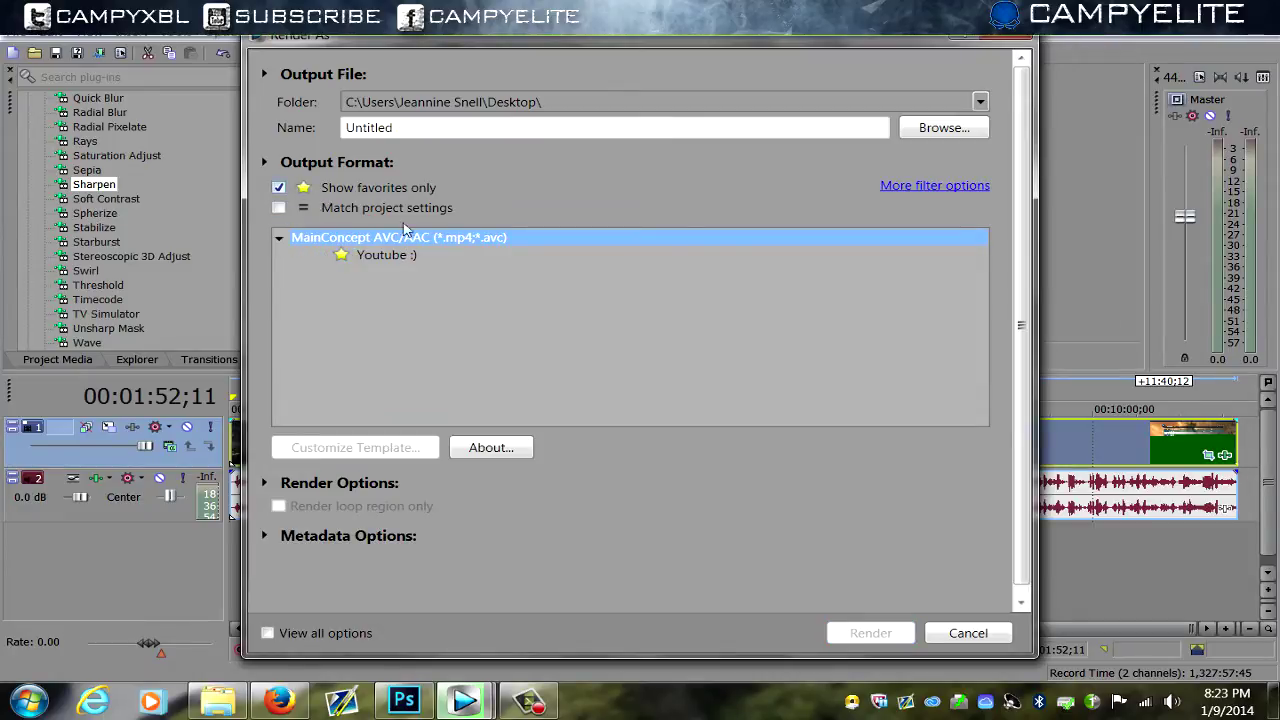
pyautogui.click(278, 188)
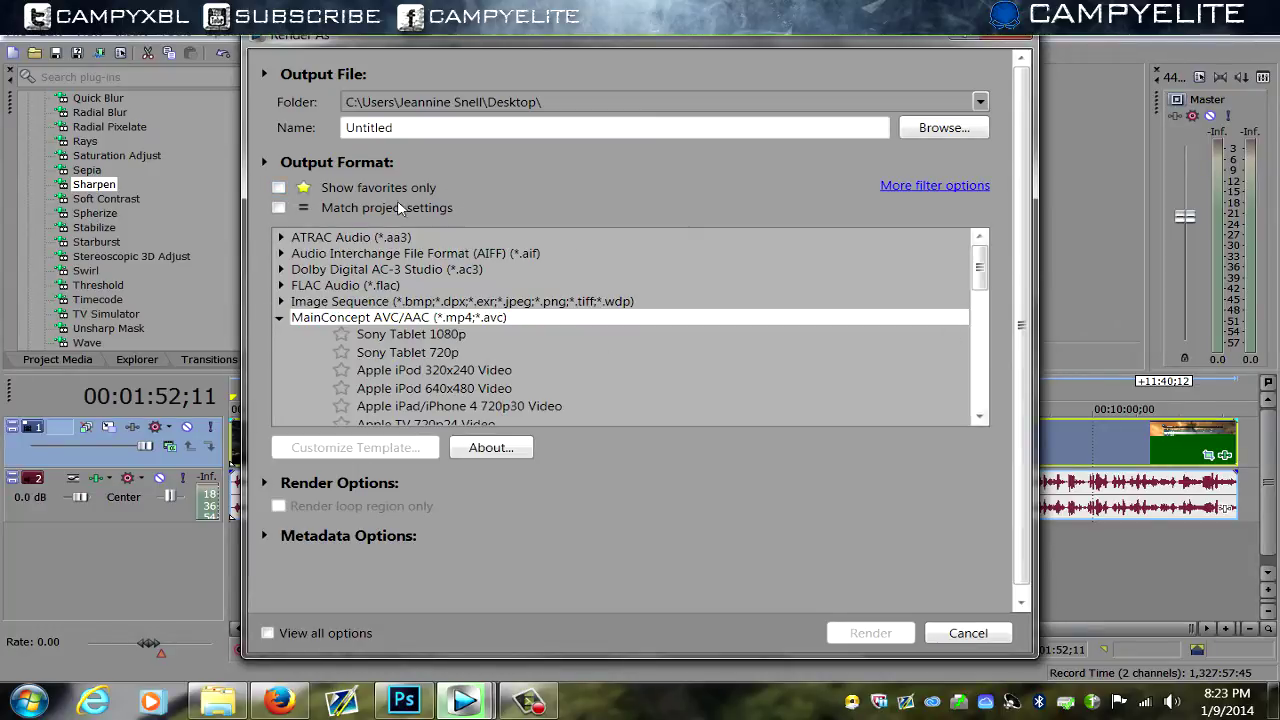
pyautogui.click(279, 189)
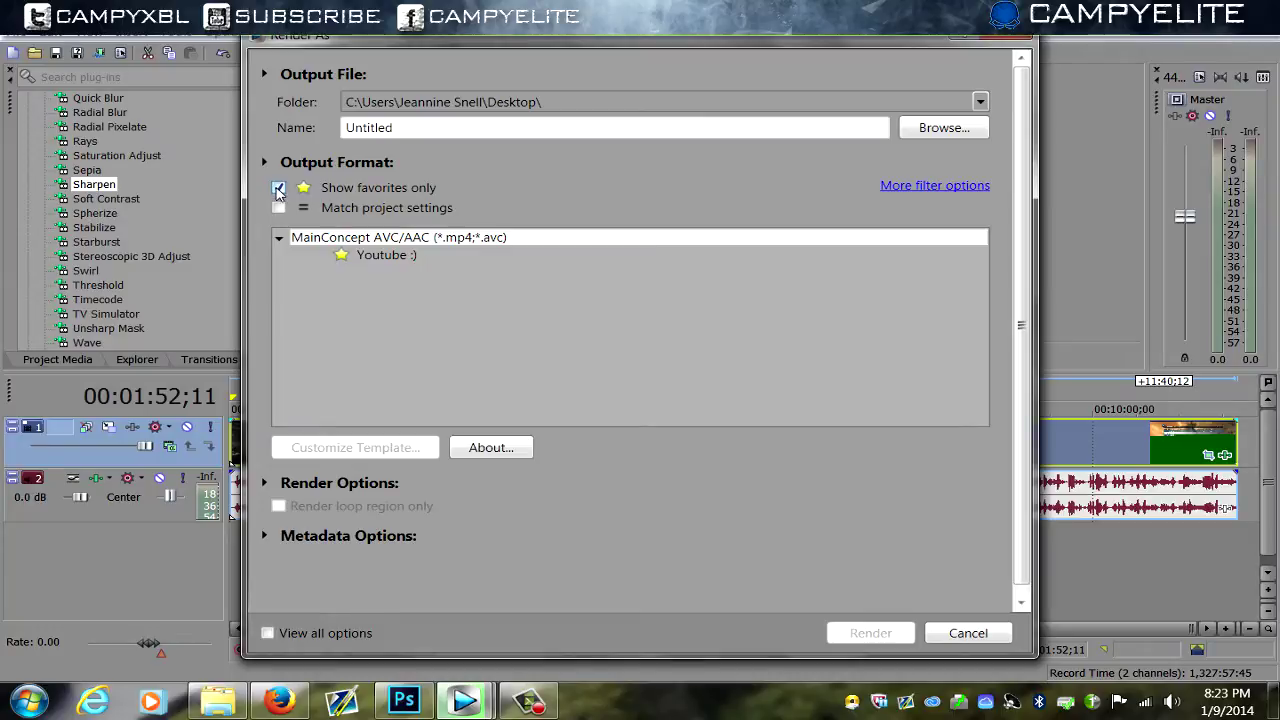
pyautogui.click(278, 188)
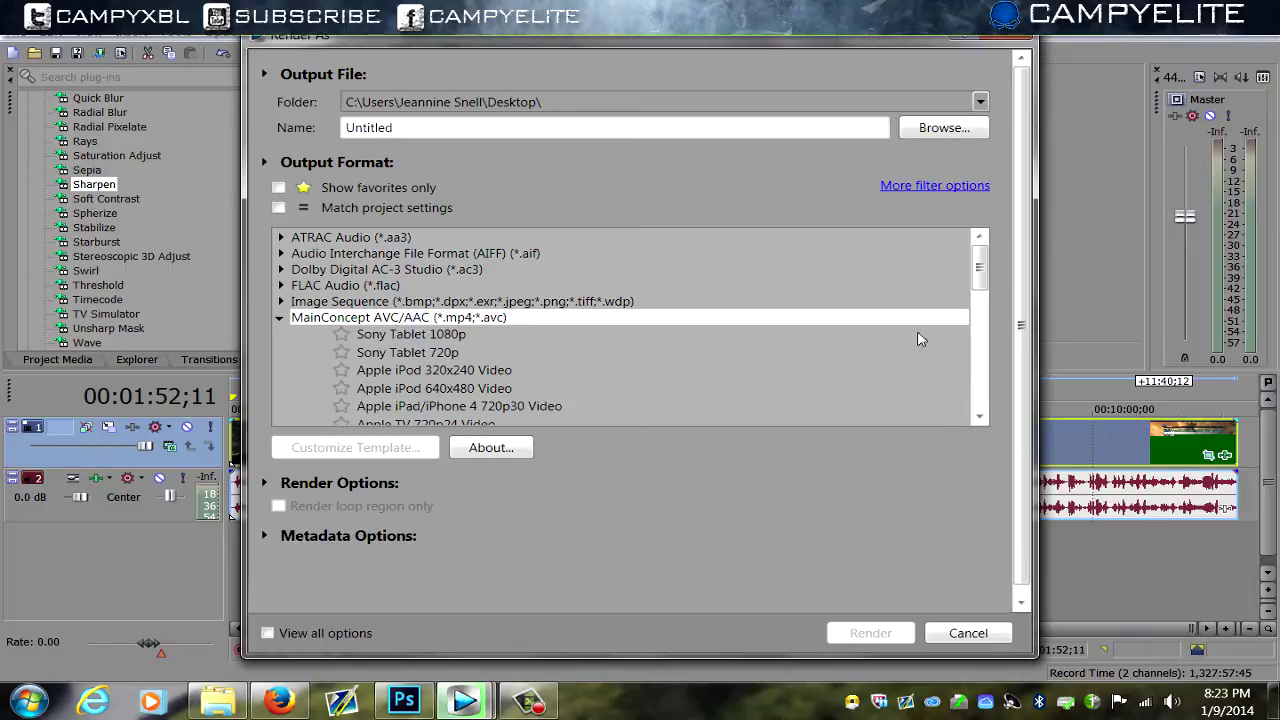
pyautogui.moveTo(981, 265); pyautogui.dragTo(981, 310)
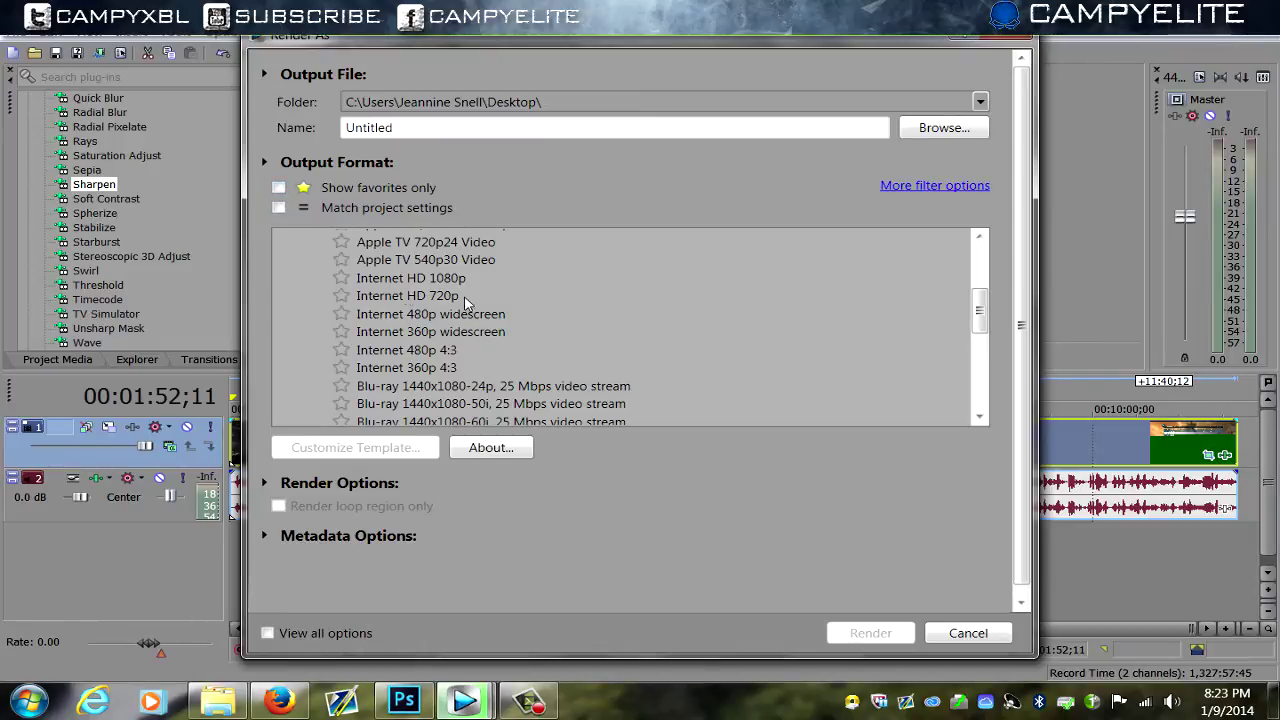
pyautogui.click(305, 190)
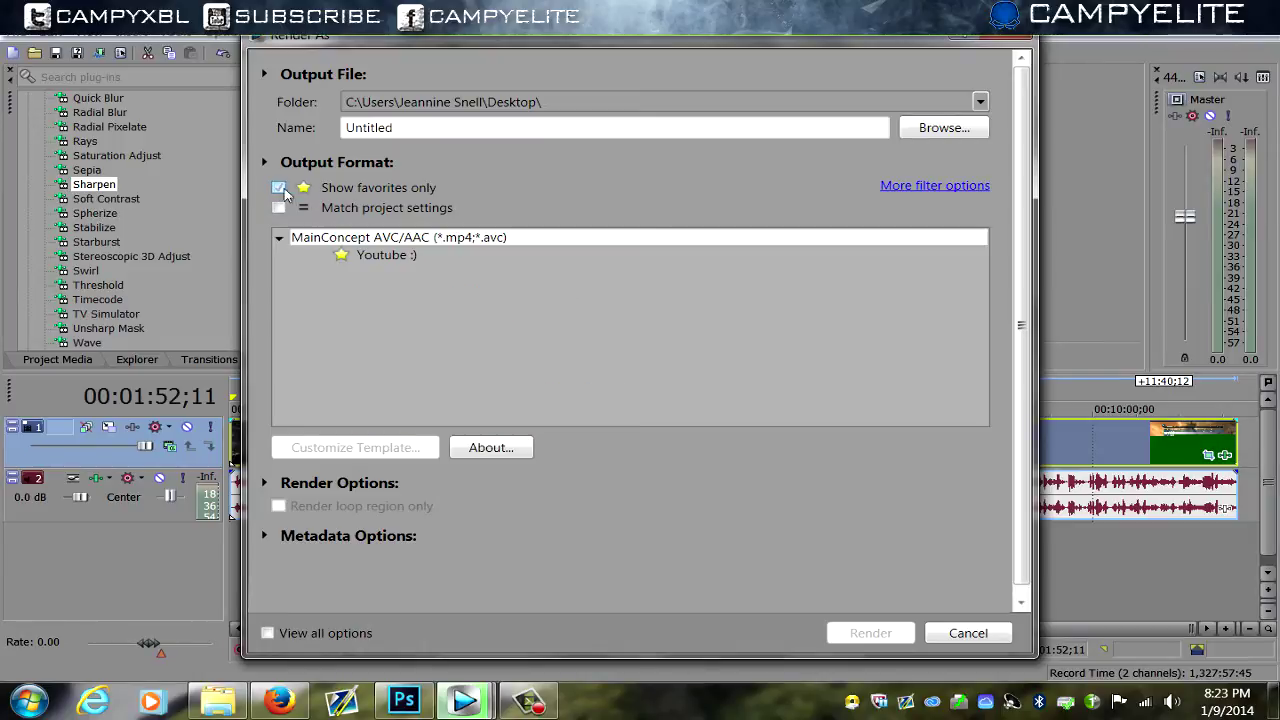
pyautogui.click(386, 255)
pyautogui.click(340, 447)
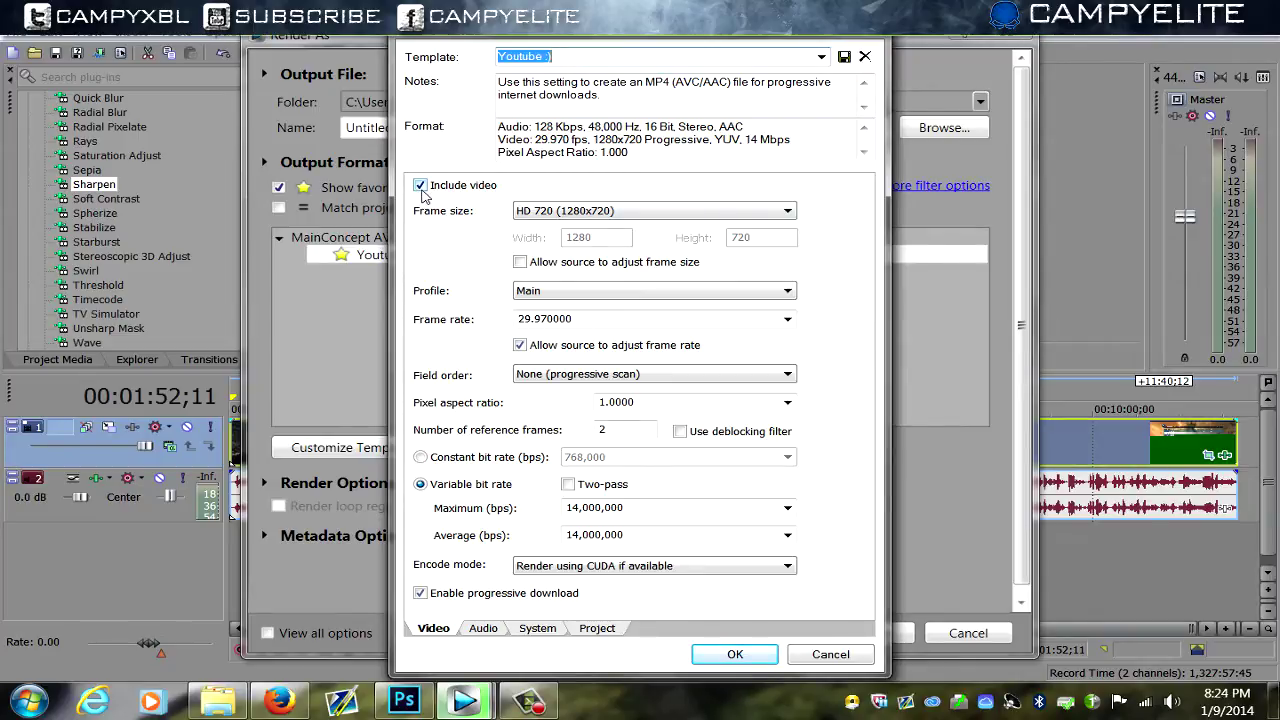
# Set the template's frame rate to 29.970 (NTSC) and clear the reference frames value
pyautogui.moveTo(600, 25); pyautogui.dragTo(559, 25)
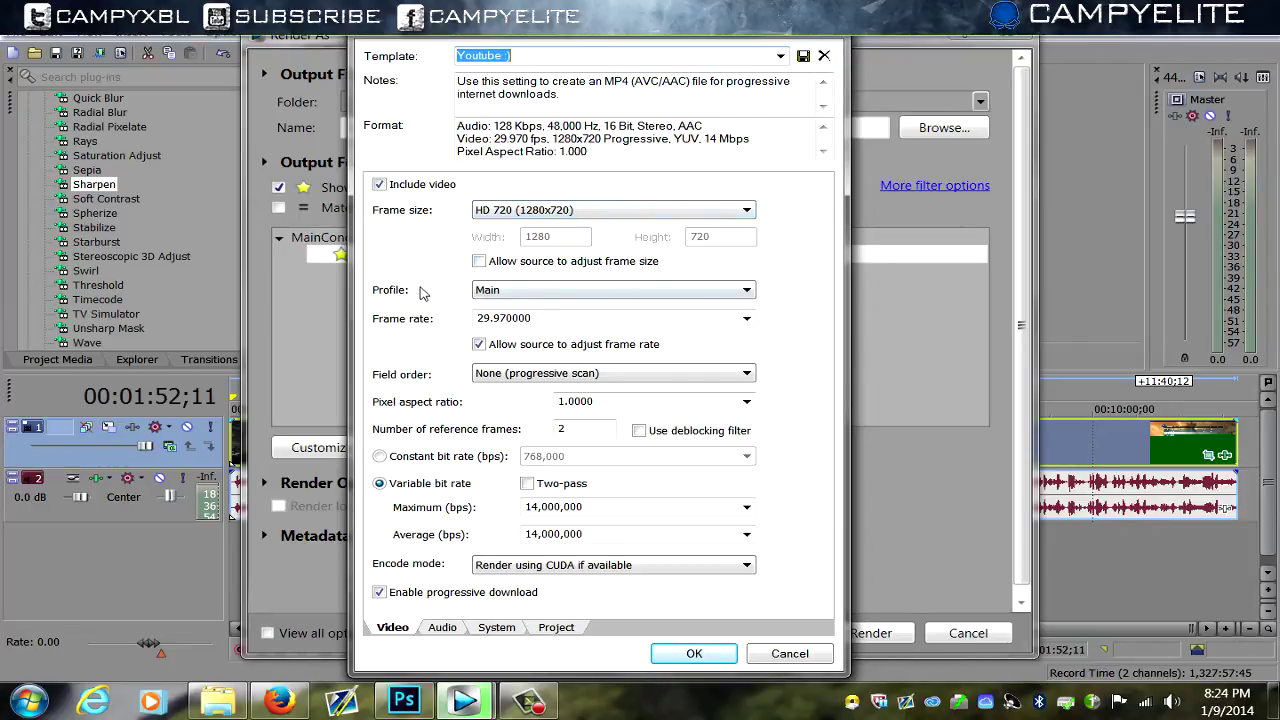
pyautogui.click(540, 318)
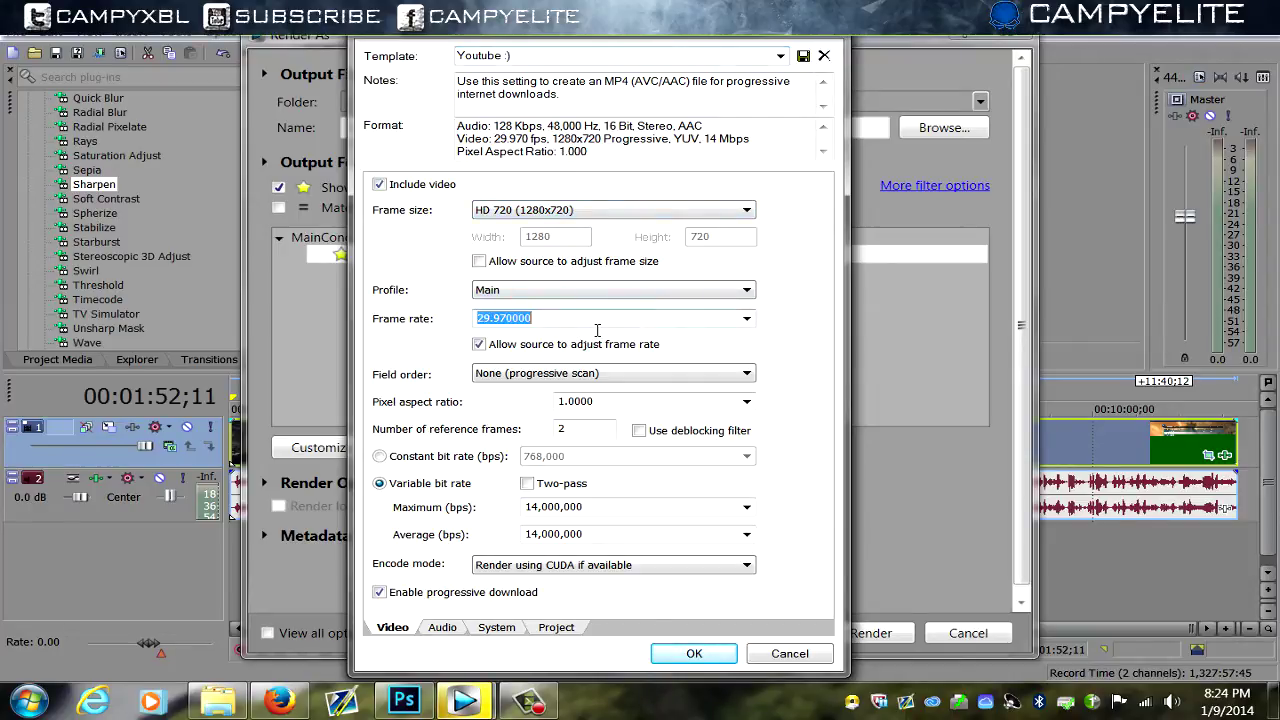
pyautogui.click(747, 318)
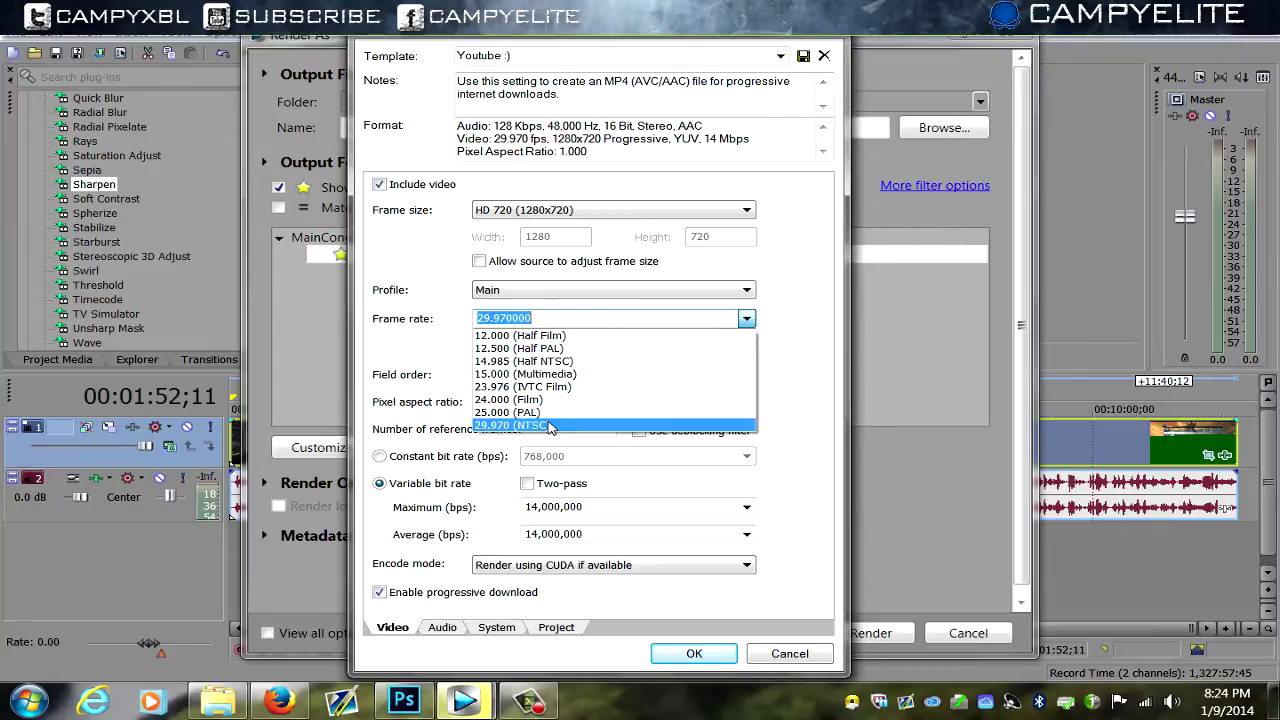
pyautogui.click(490, 425)
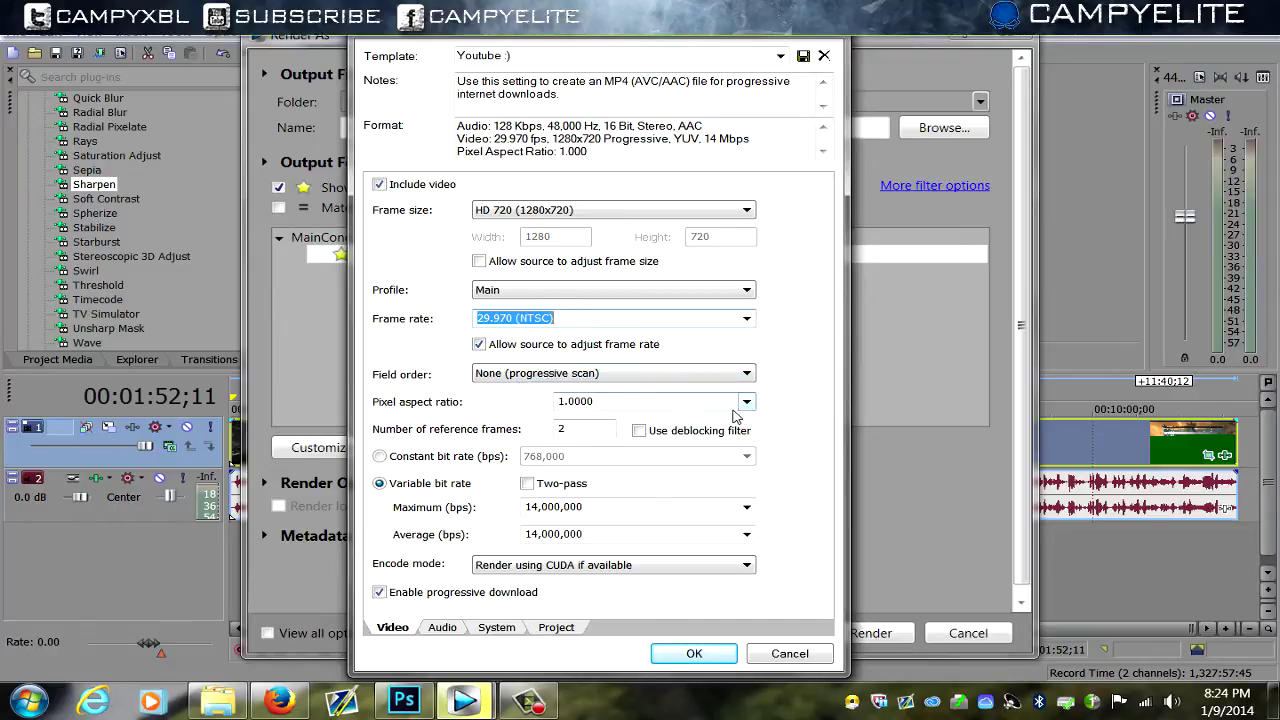
pyautogui.doubleClick(560, 428)
pyautogui.press('BackSpace')
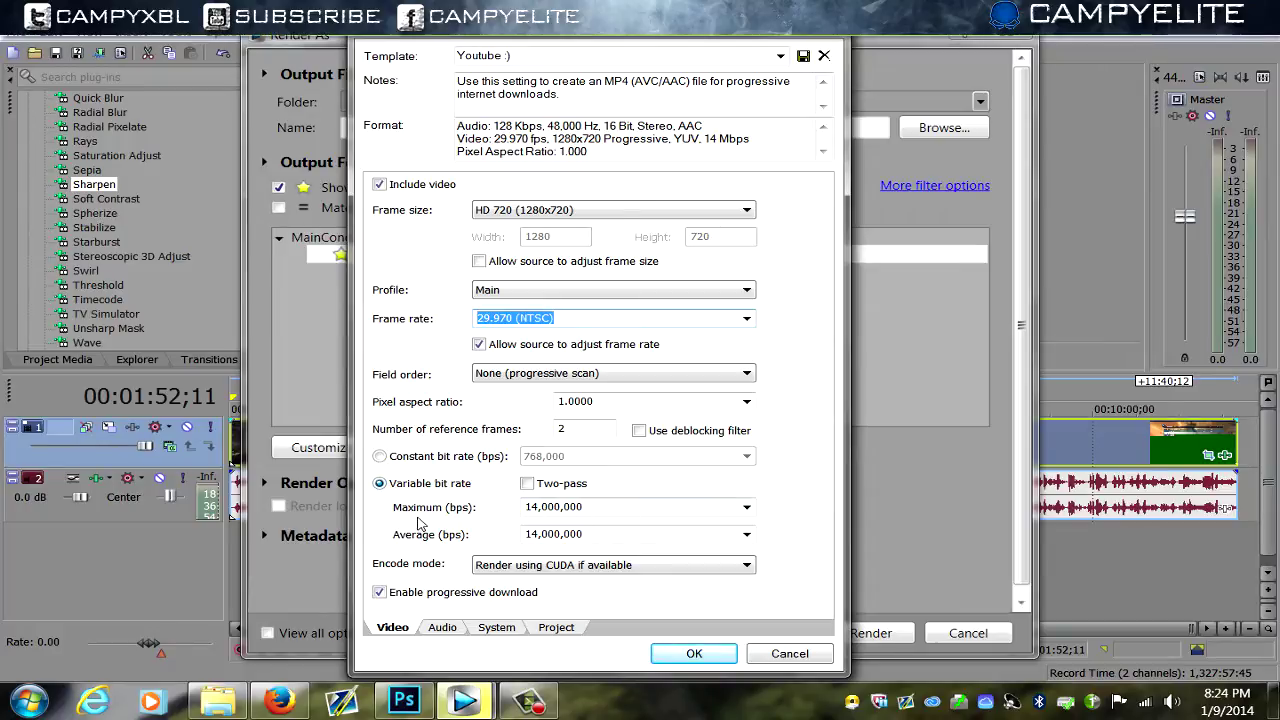
# Keep 14,000,000 bps maximum and average bit rate and 'Render using CUDA if available' encoding
pyautogui.click(745, 508)
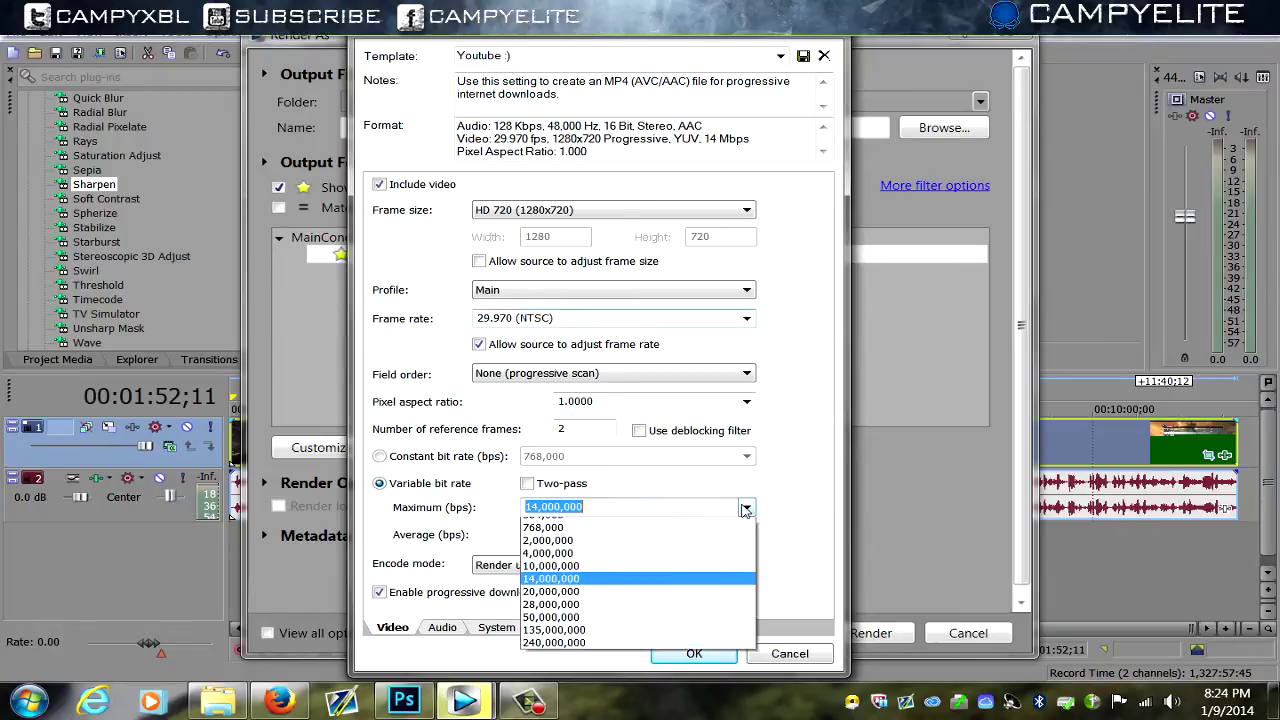
pyautogui.scroll(1, 745, 508)
pyautogui.click(782, 558)
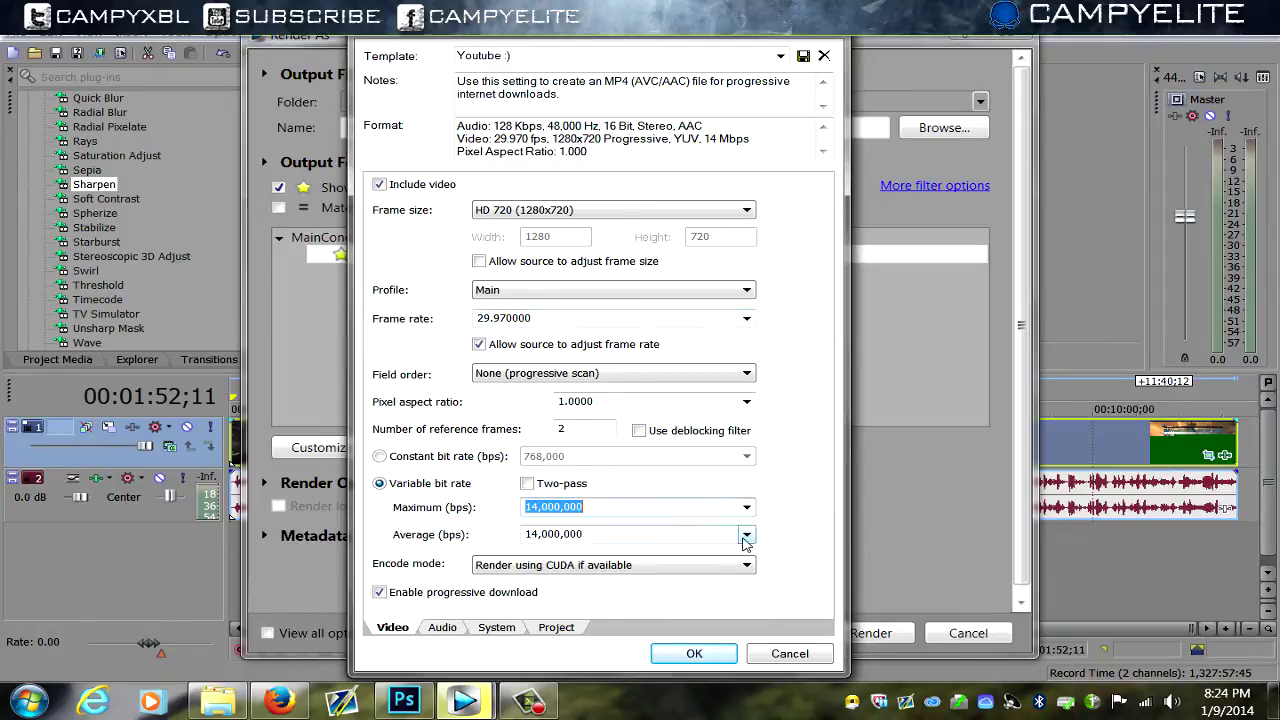
pyautogui.click(746, 534)
pyautogui.click(793, 515)
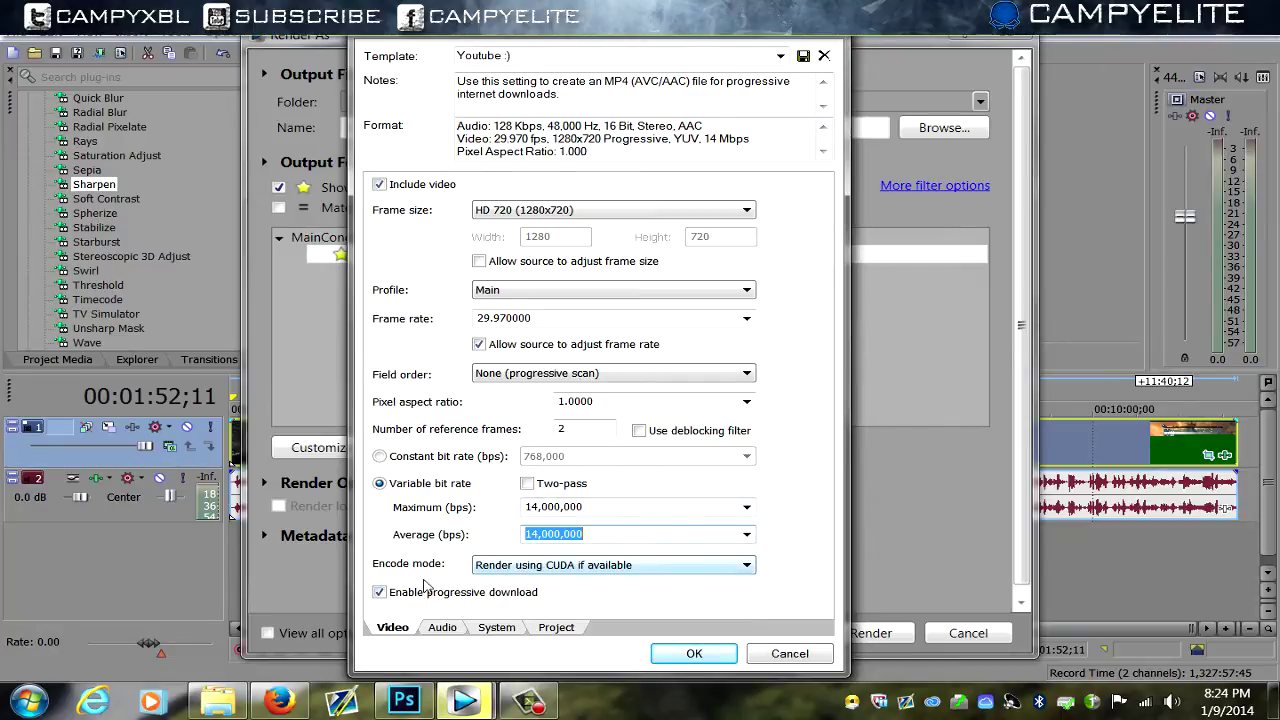
pyautogui.moveTo(455, 690)
pyautogui.click(575, 566)
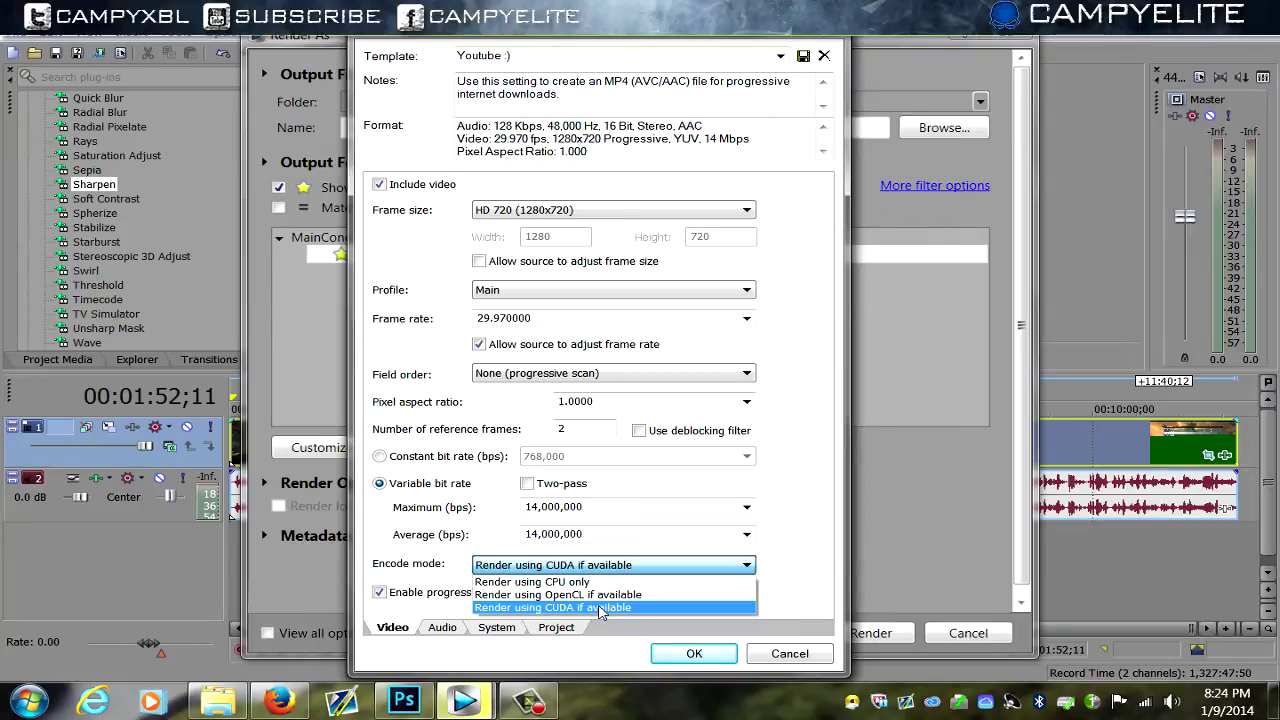
pyautogui.click(570, 608)
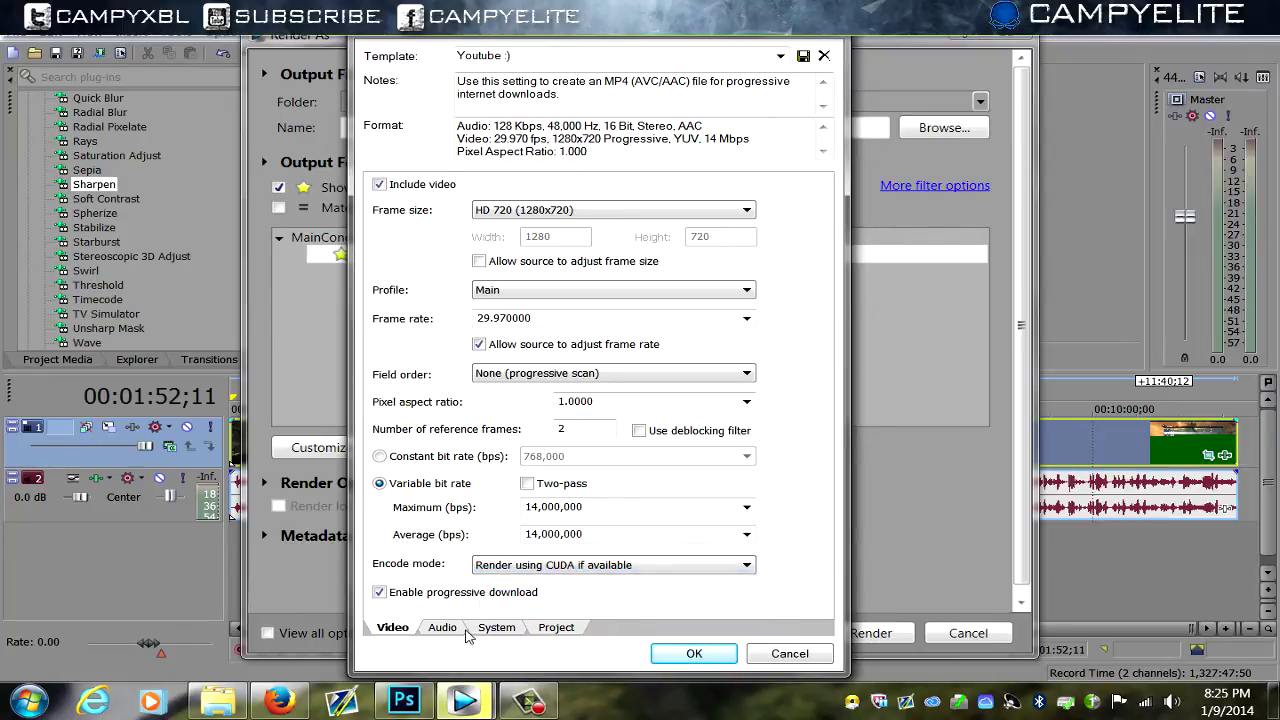
# Review the Audio, System and Project settings, keep MP4 file format (.mp4), and confirm with OK
pyautogui.click(440, 628)
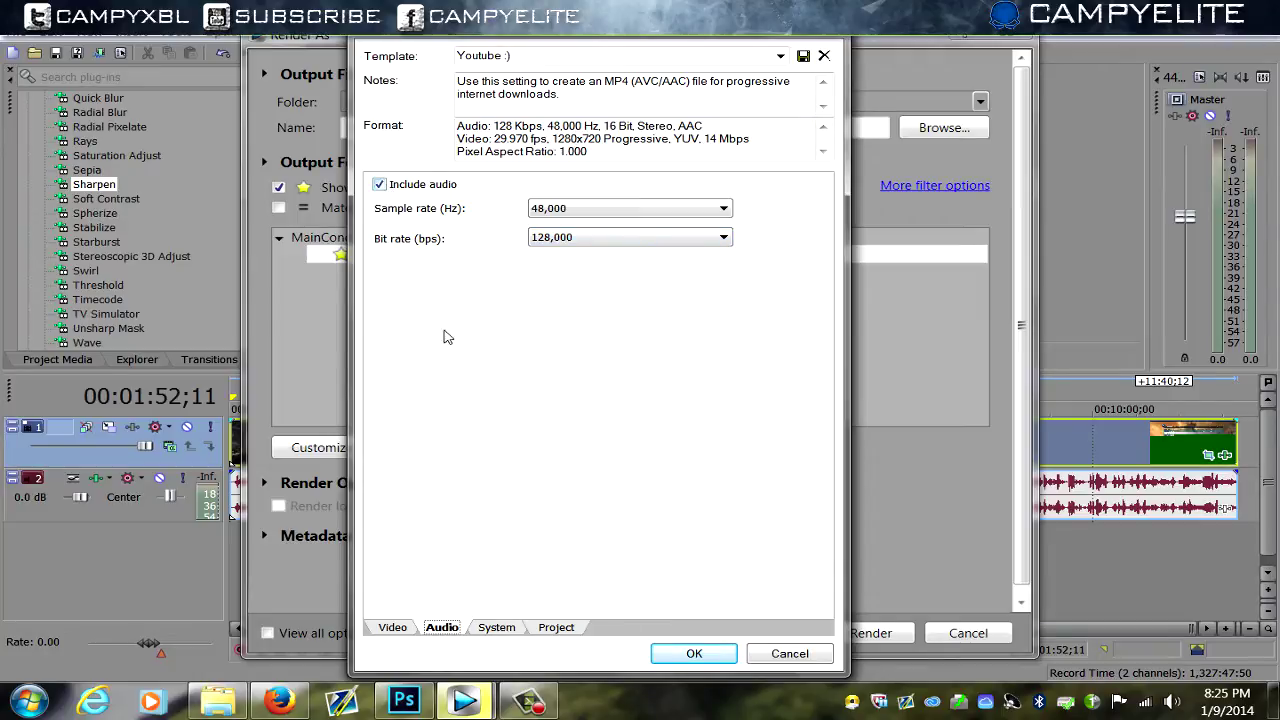
pyautogui.click(497, 628)
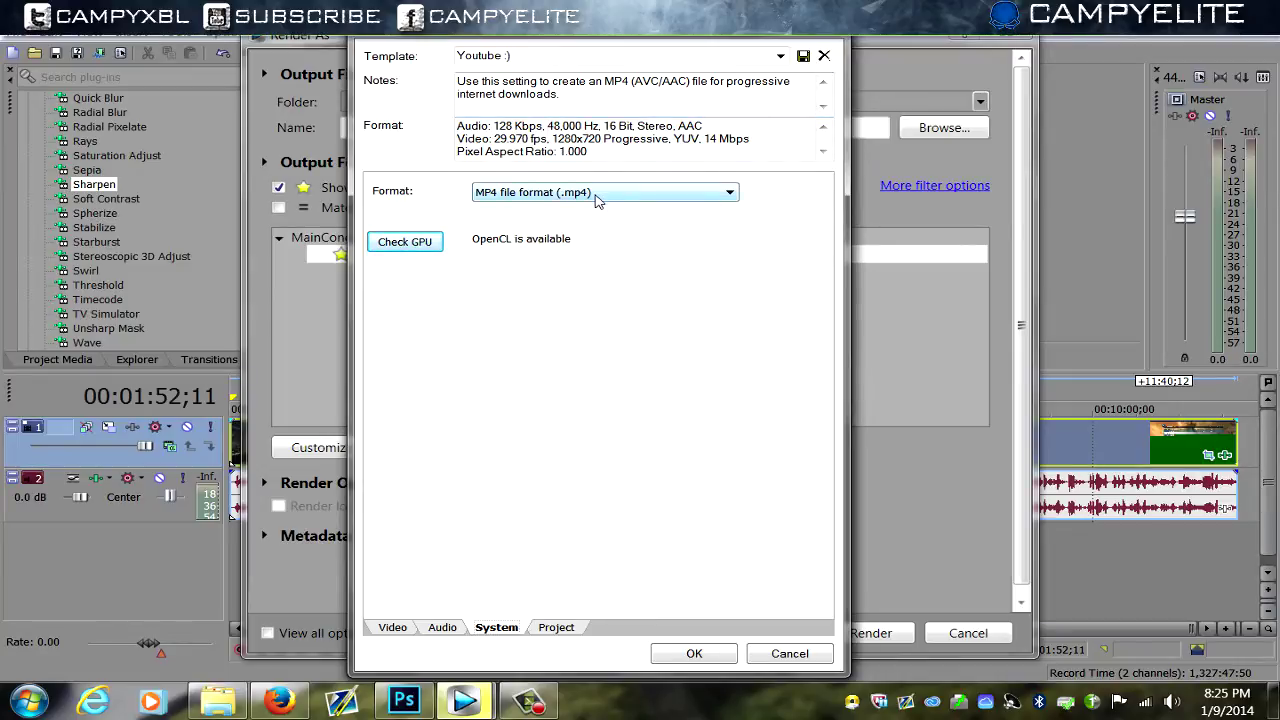
pyautogui.click(597, 195)
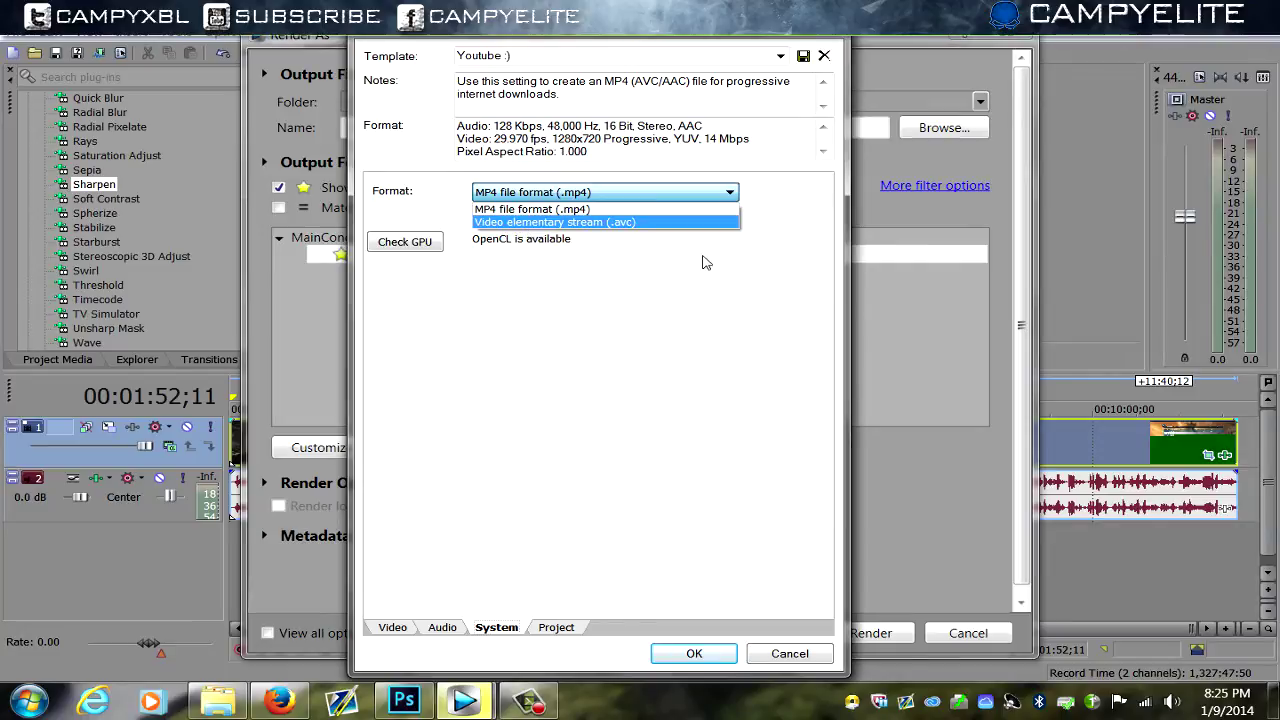
pyautogui.click(538, 211)
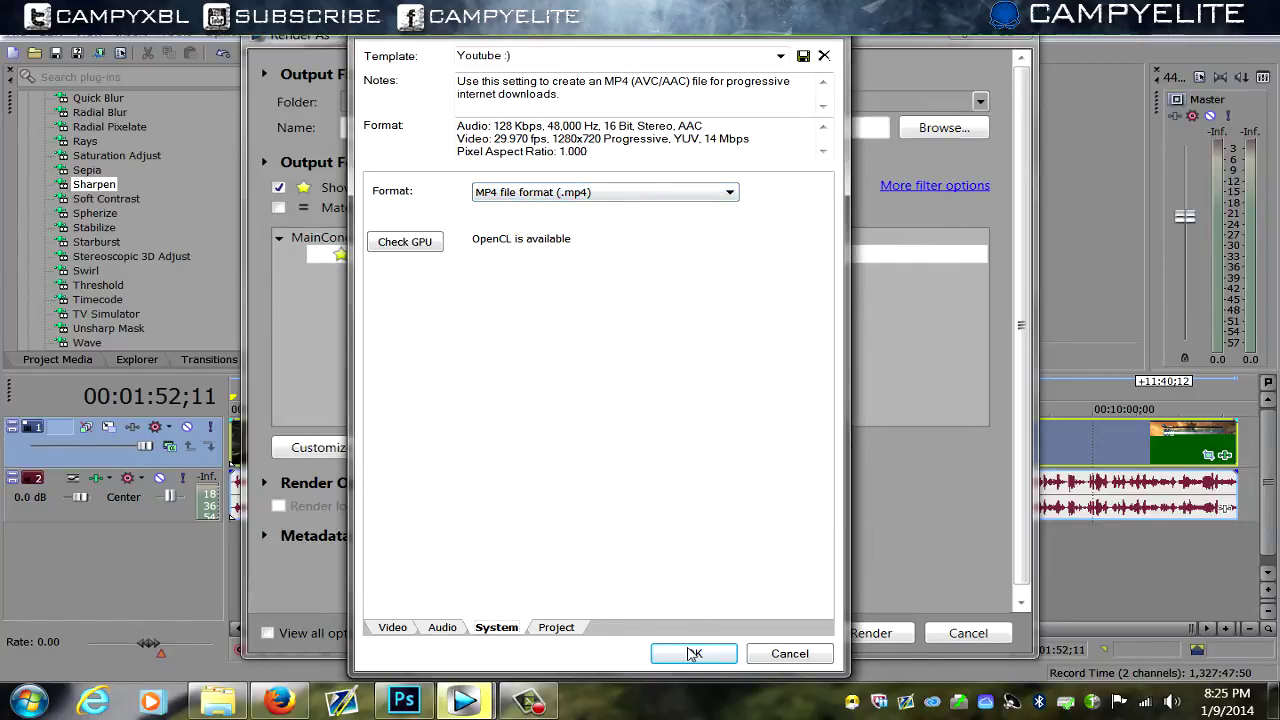
pyautogui.click(568, 627)
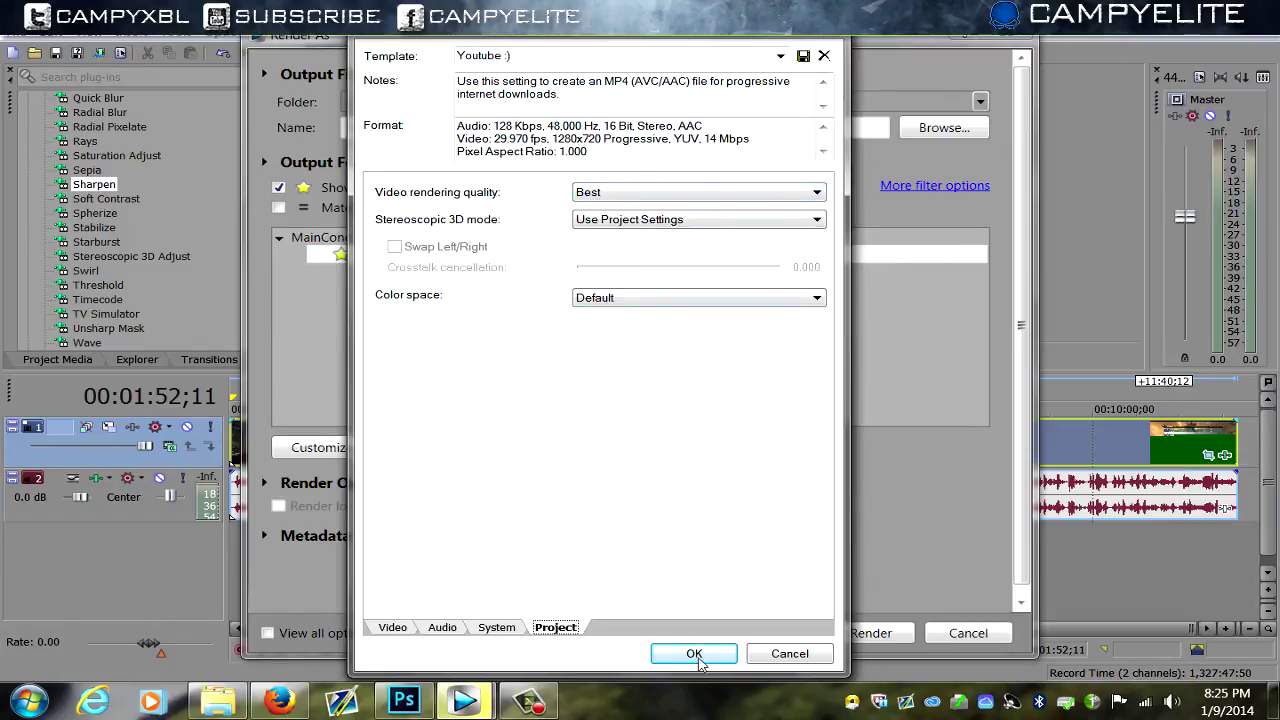
pyautogui.click(697, 656)
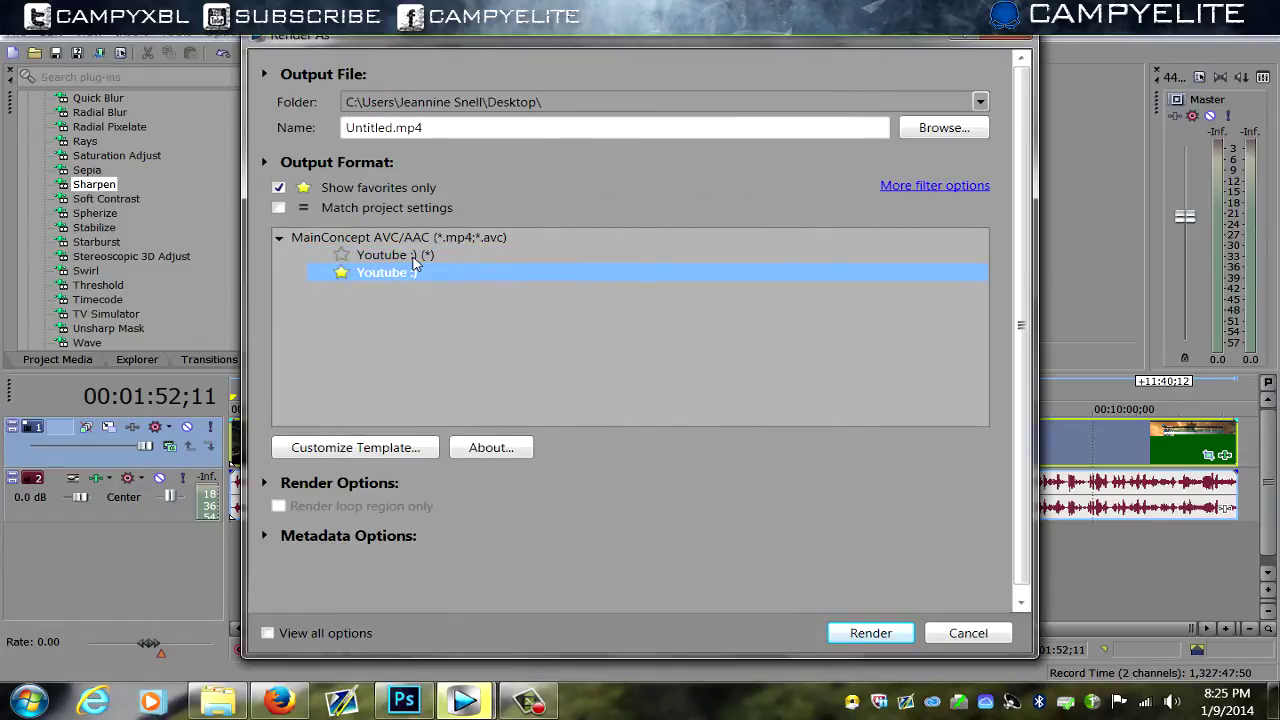
# Drop the unsaved 'Youtube :) (*)' template, close Render As without rendering, and show the desktop
pyautogui.rightClick(417, 258)
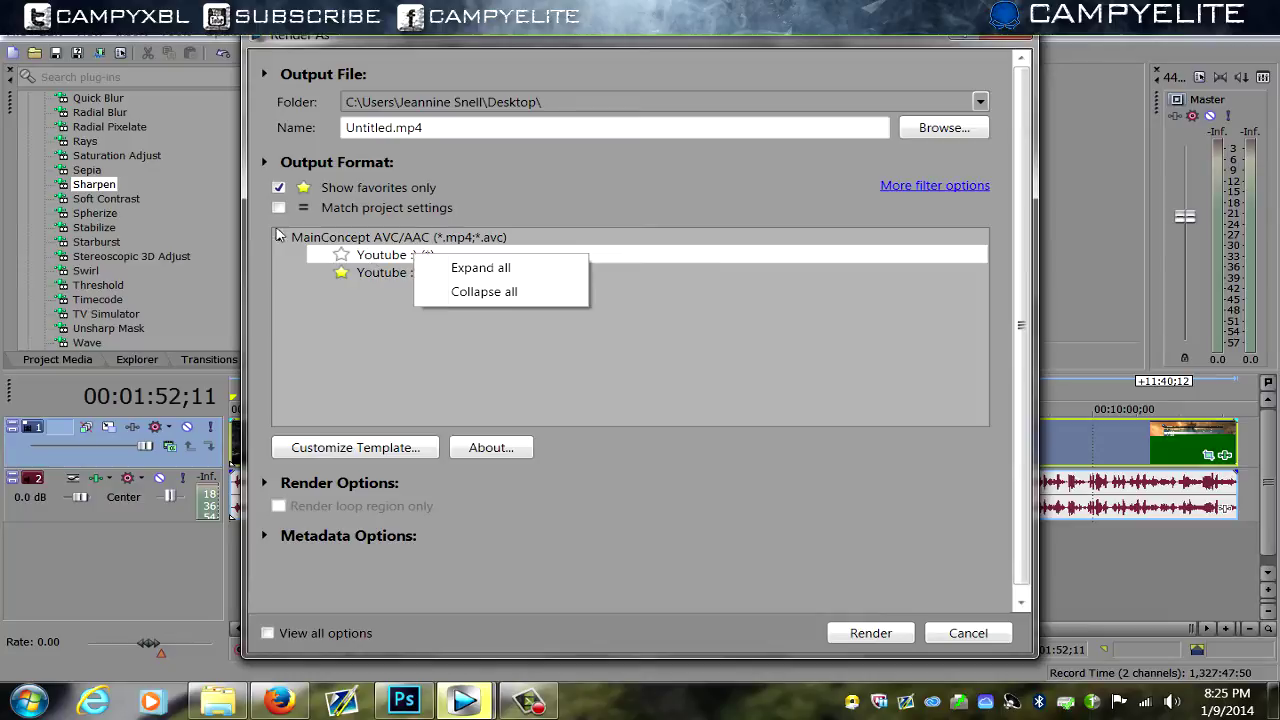
pyautogui.click(276, 200)
pyautogui.click(280, 188)
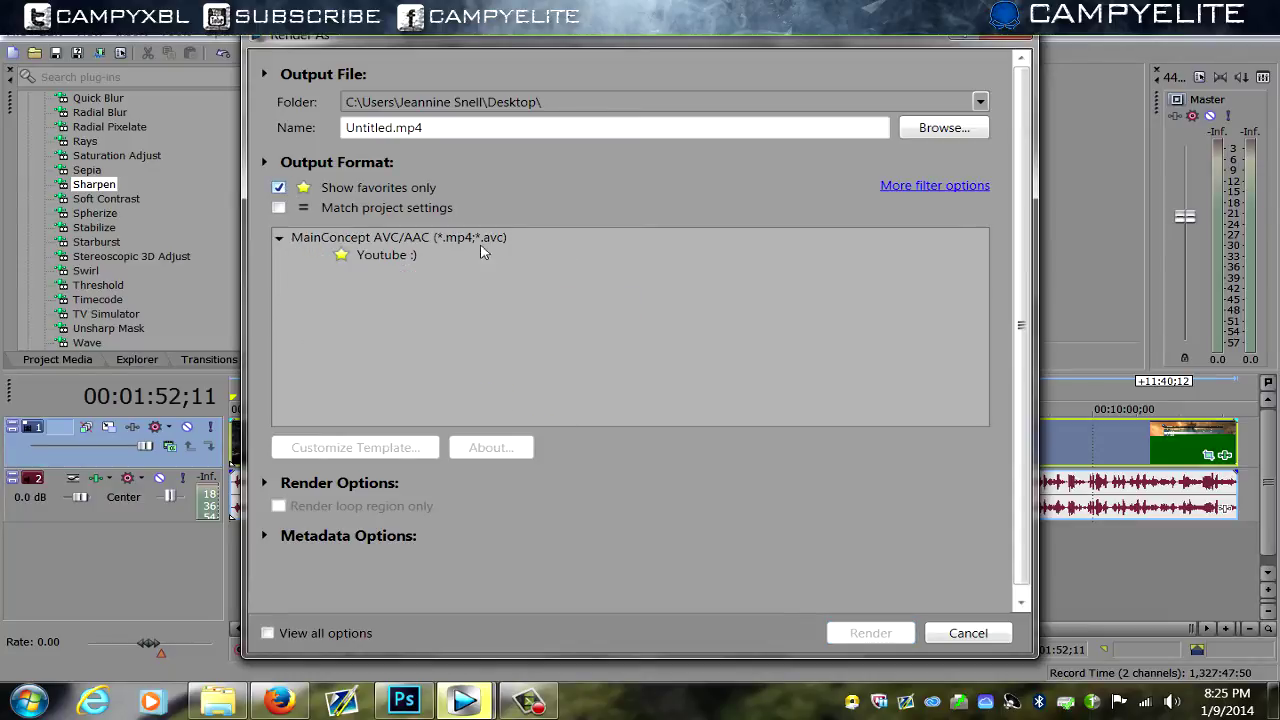
pyautogui.press('Escape')
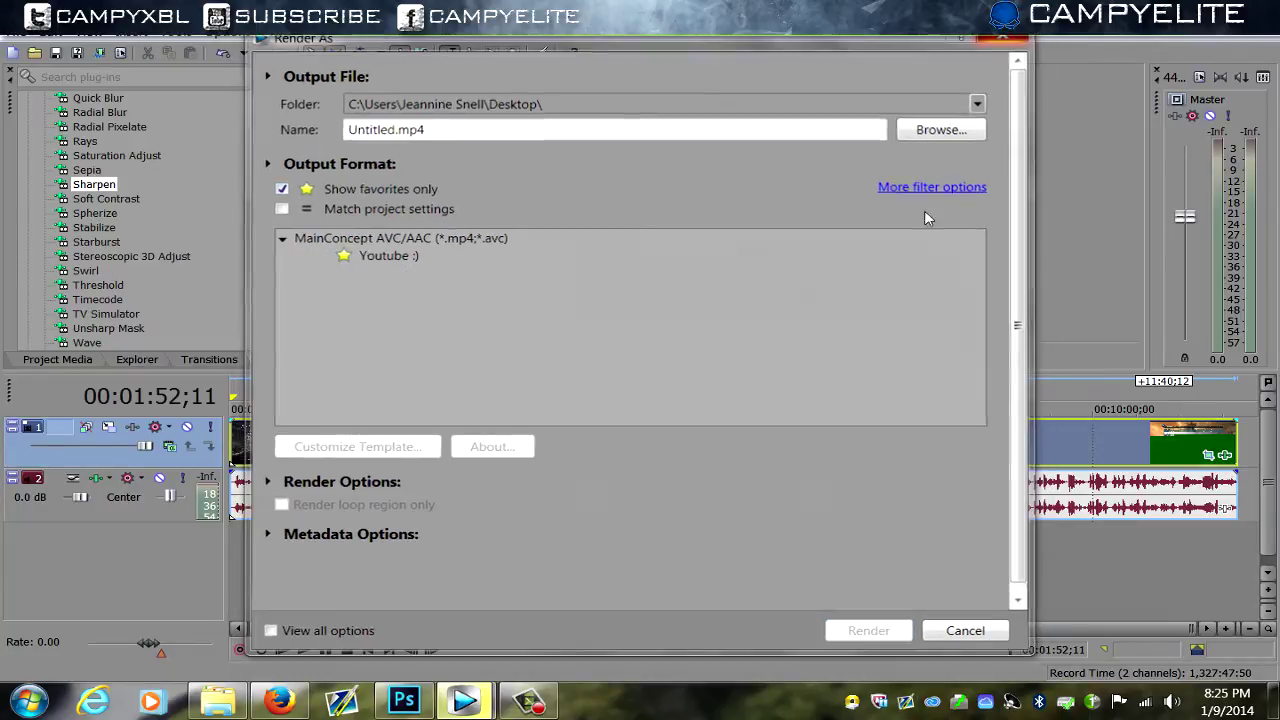
pyautogui.press('super+d')
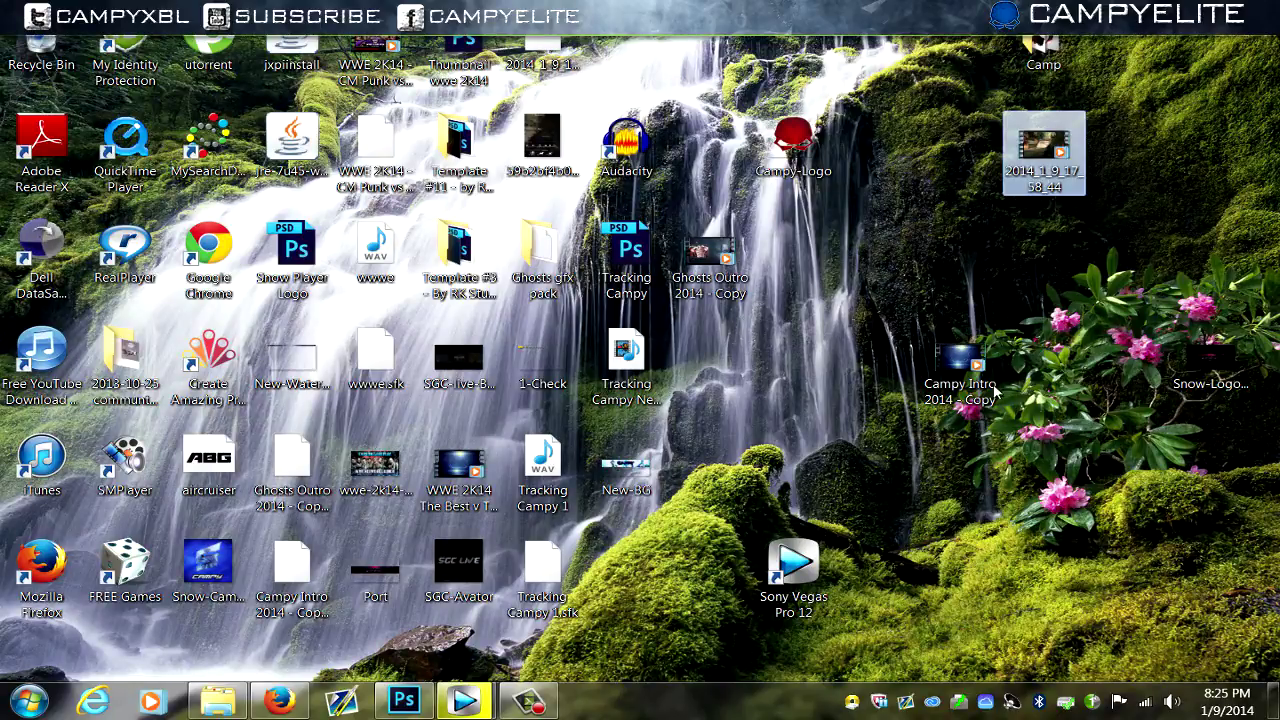
# Play 'Tracking Campy New Series Idea' enlarged in Windows Media Player, skipping ahead to 00:45 gameplay
pyautogui.moveTo(636, 350); pyautogui.dragTo(803, 348)
pyautogui.doubleClick(801, 352)
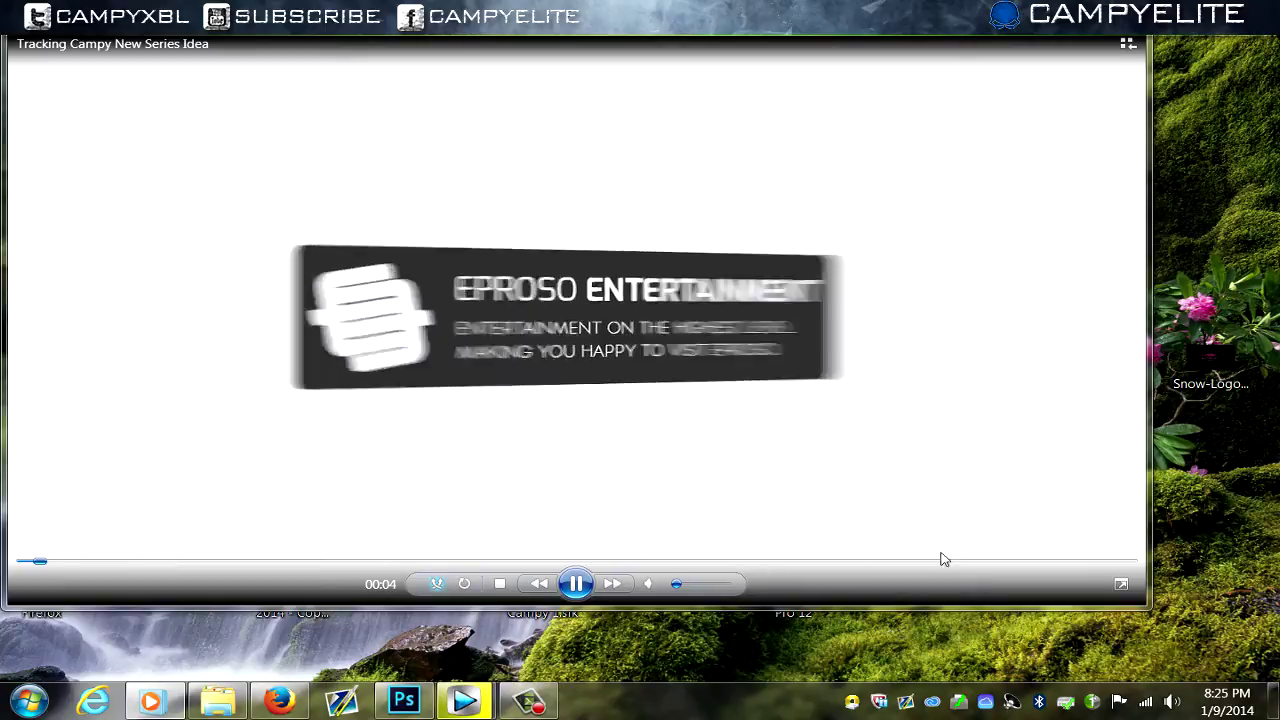
pyautogui.doubleClick(548, 466)
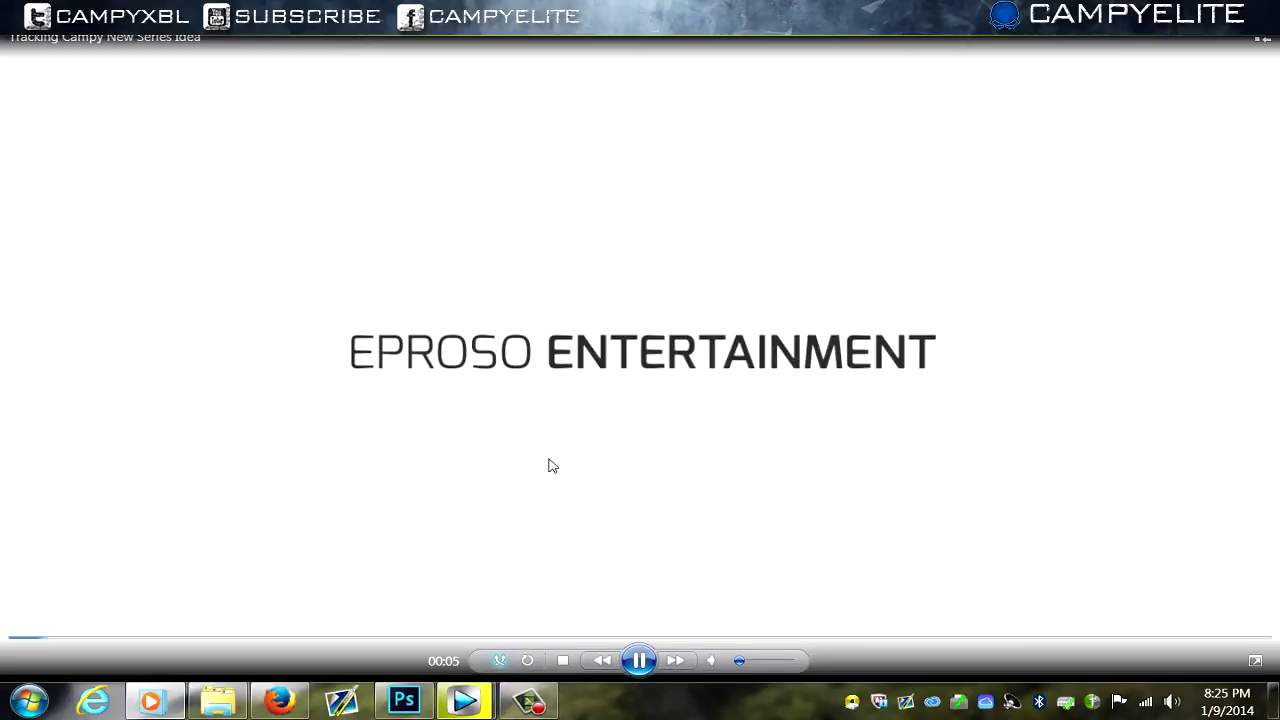
pyautogui.click(162, 638)
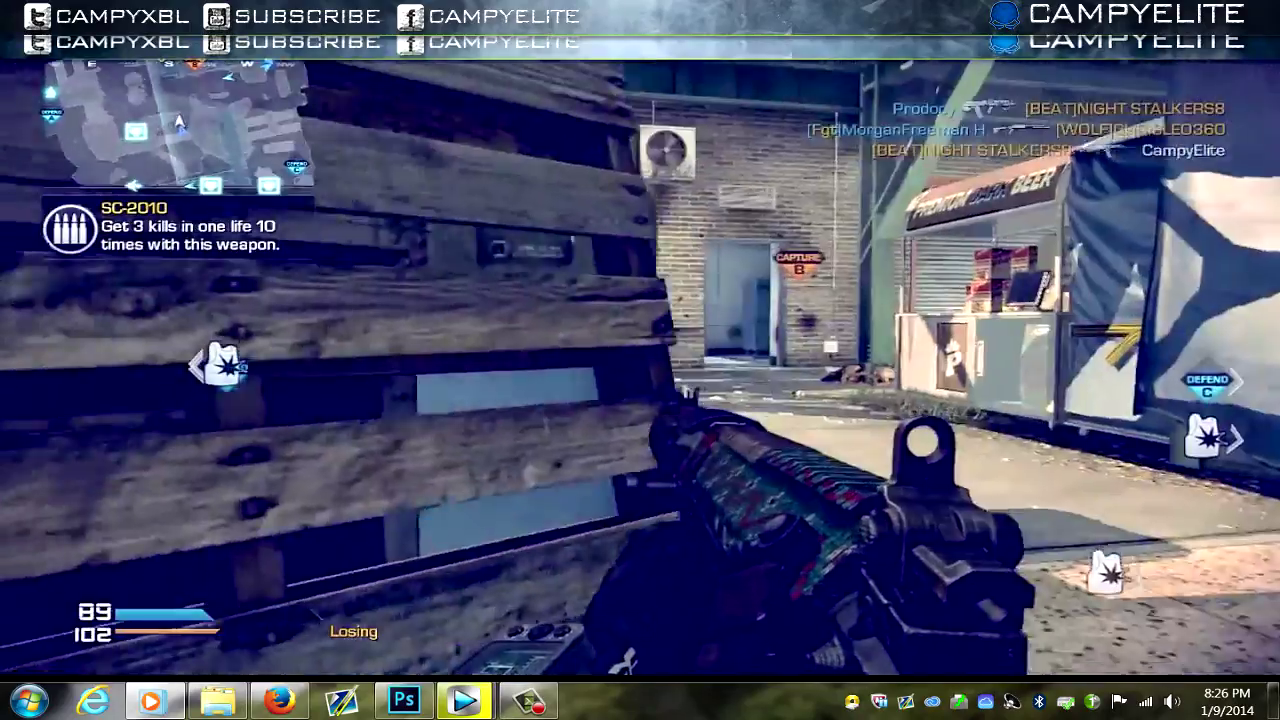
pyautogui.moveTo(785, 665)
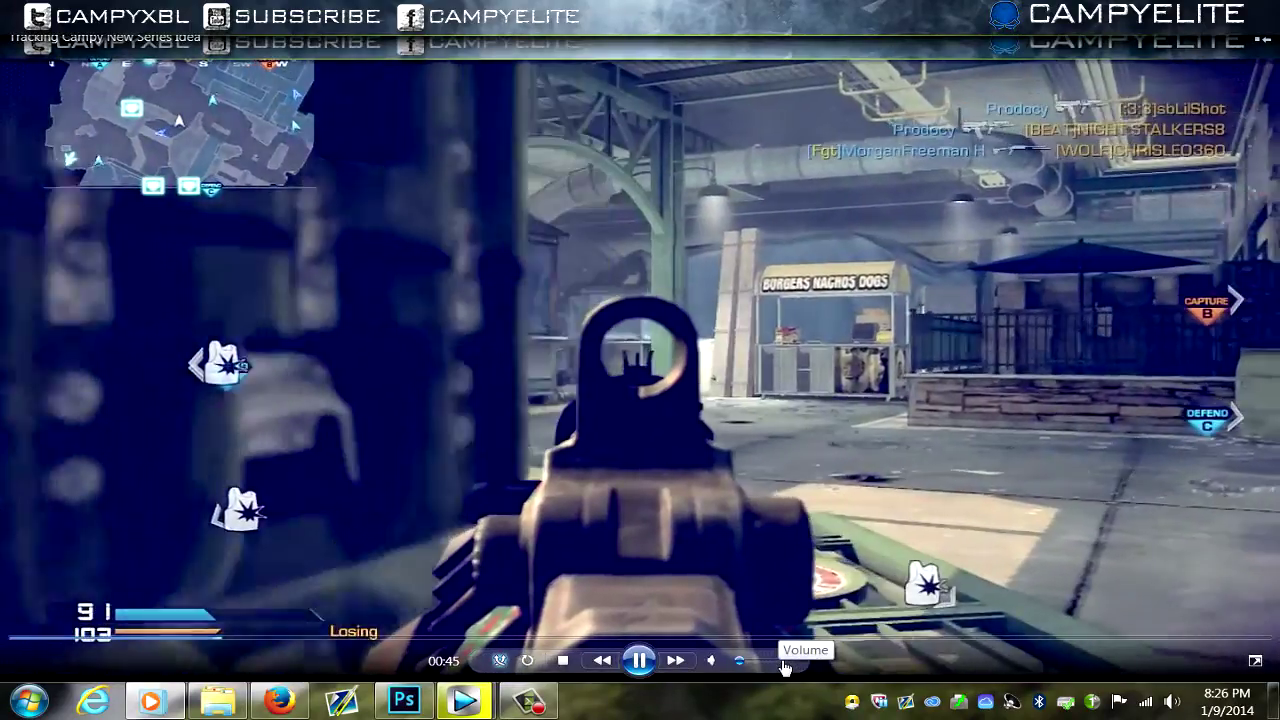